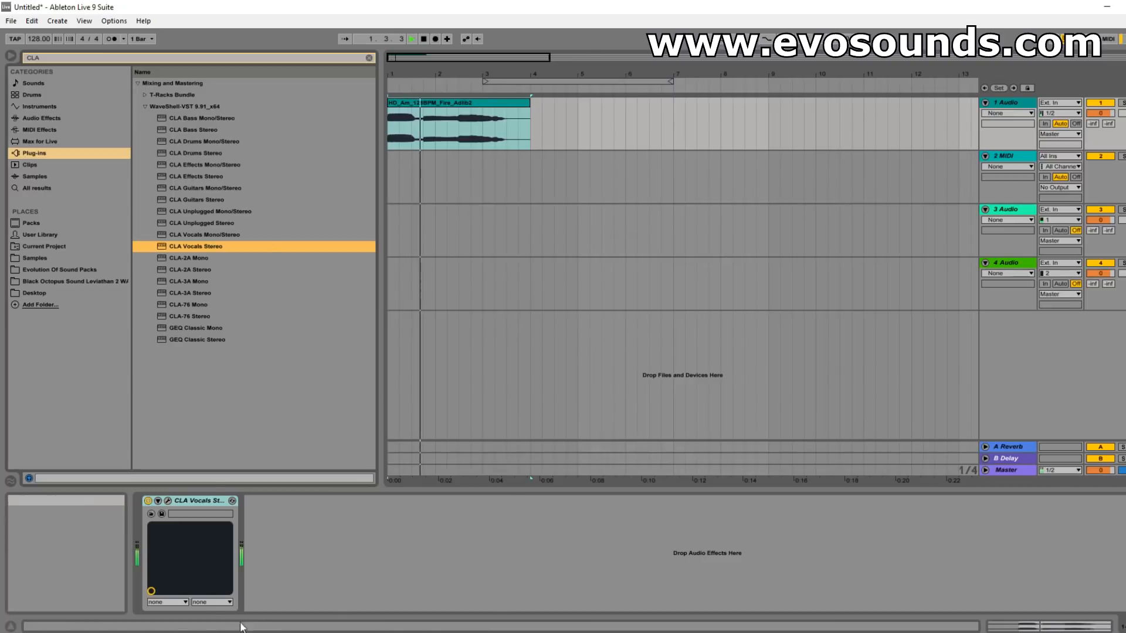
Open CLA Vocals Stereo on the first audio track, toggle its Reverb and Delay sections, and close the plug-in
click(167, 501)
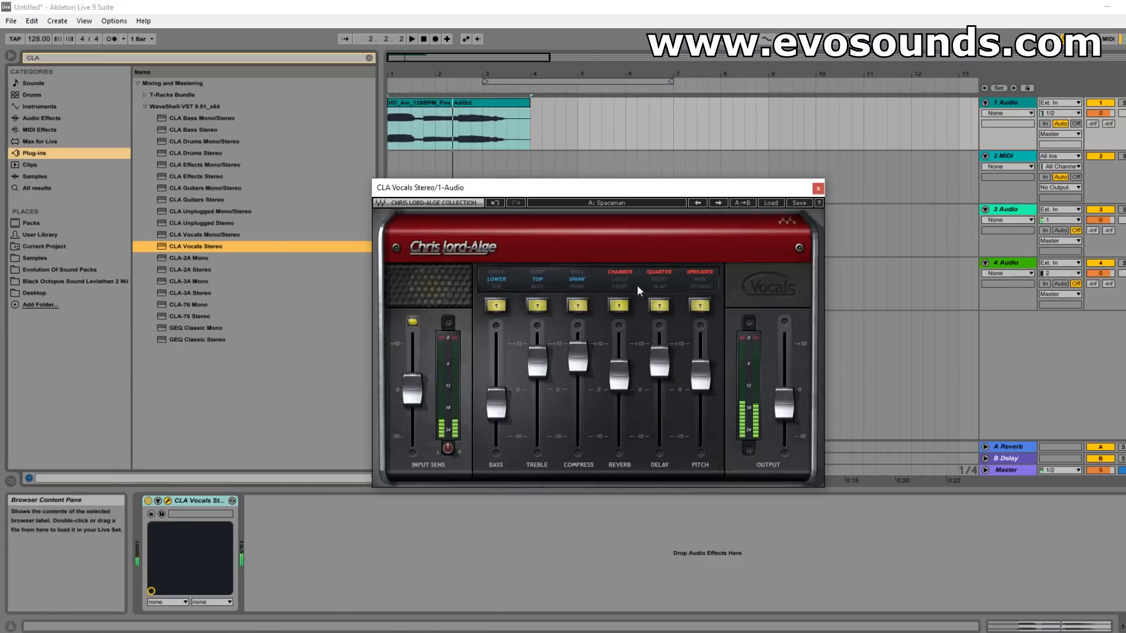
click(620, 305)
click(660, 306)
click(818, 188)
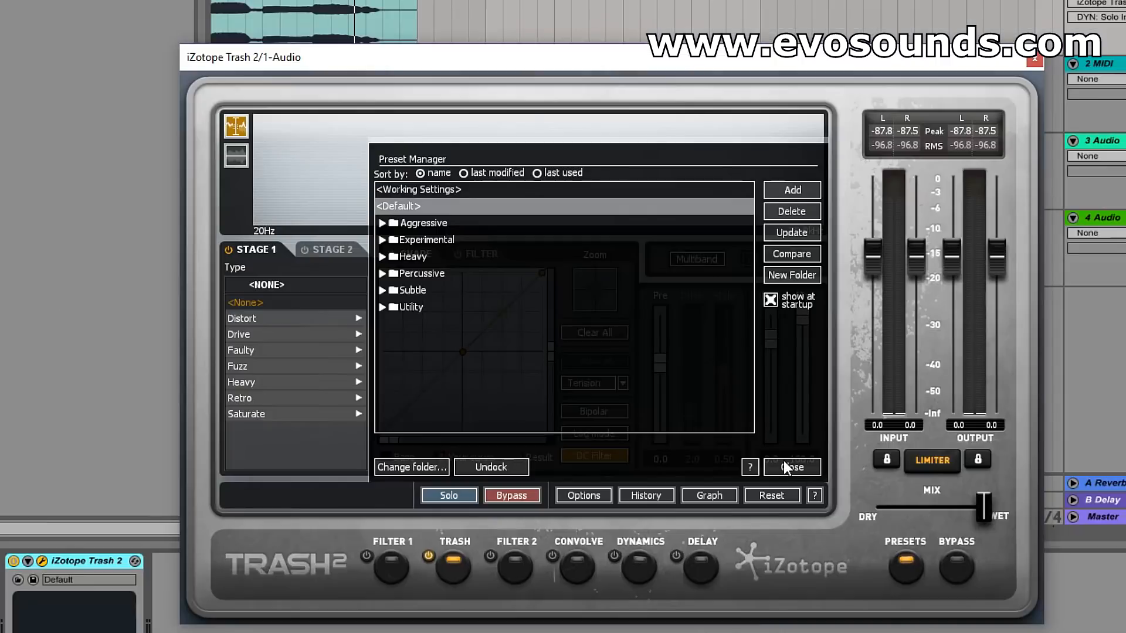
Dismiss the Preset Manager and examine the Filter, Trash, Convolve, Dynamics and Delay modules of iZotope Trash 2
click(783, 460)
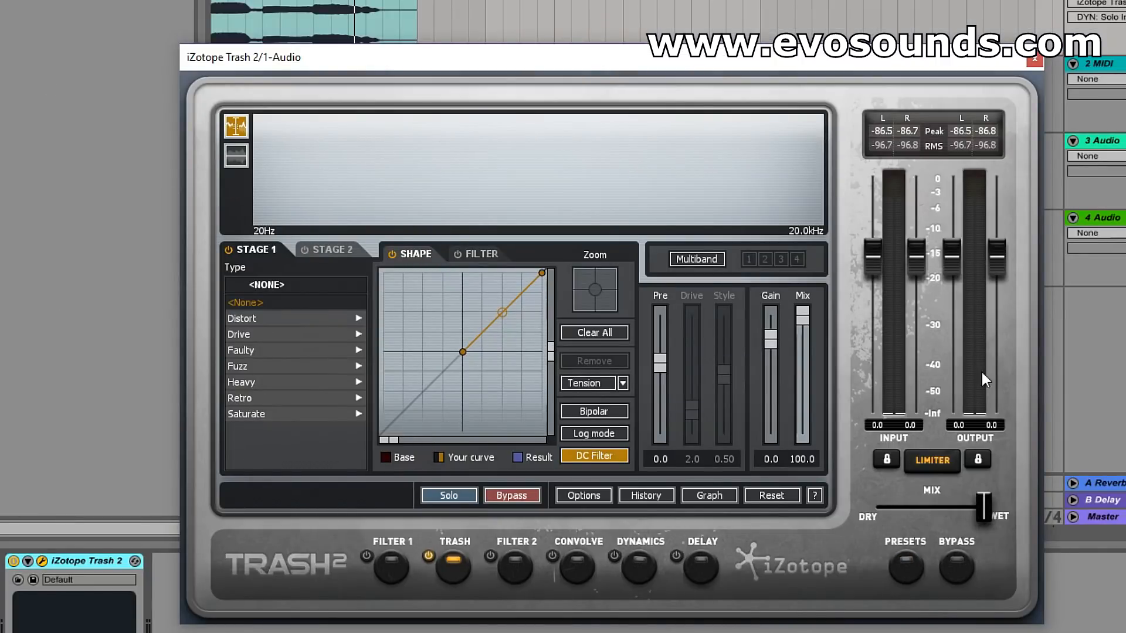
click(378, 566)
click(441, 563)
click(639, 566)
click(701, 566)
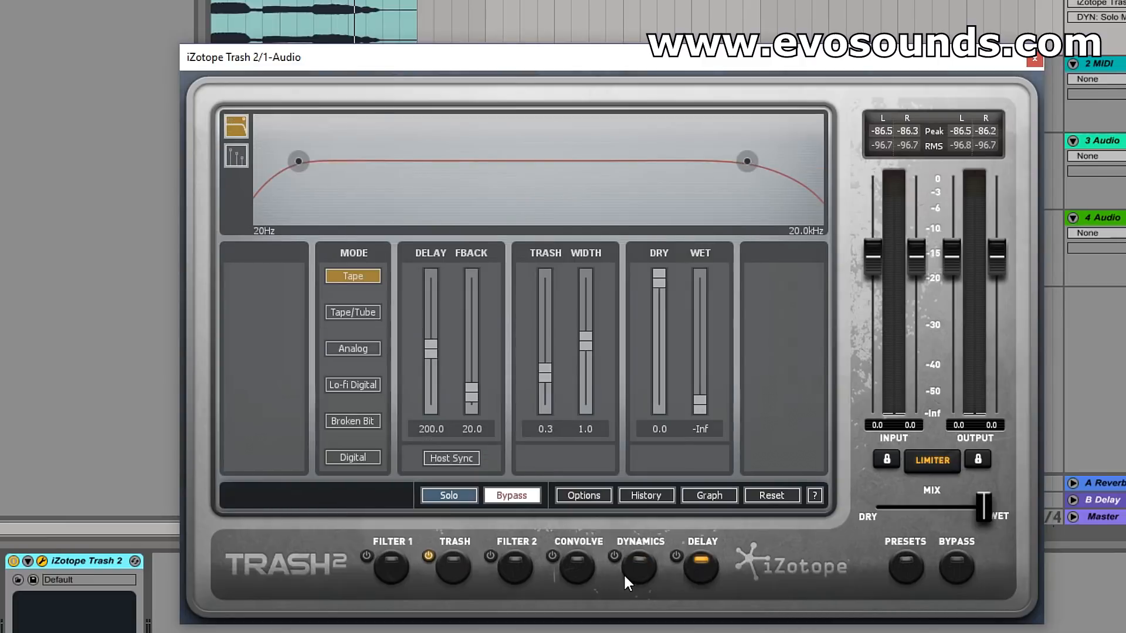
click(577, 564)
click(515, 560)
click(455, 564)
click(569, 570)
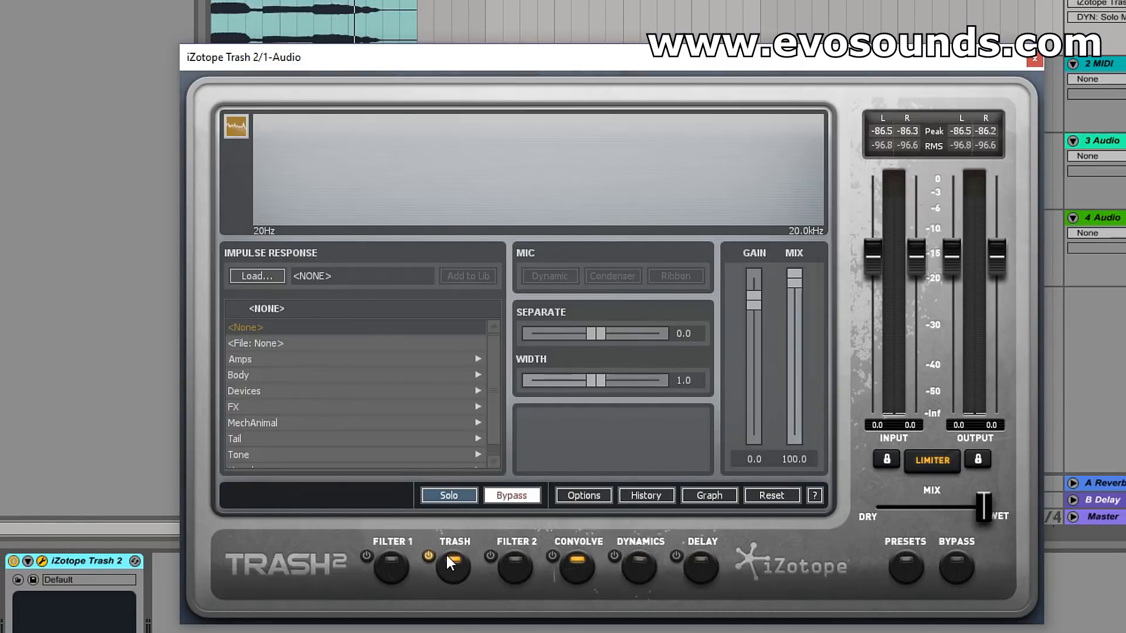
click(453, 567)
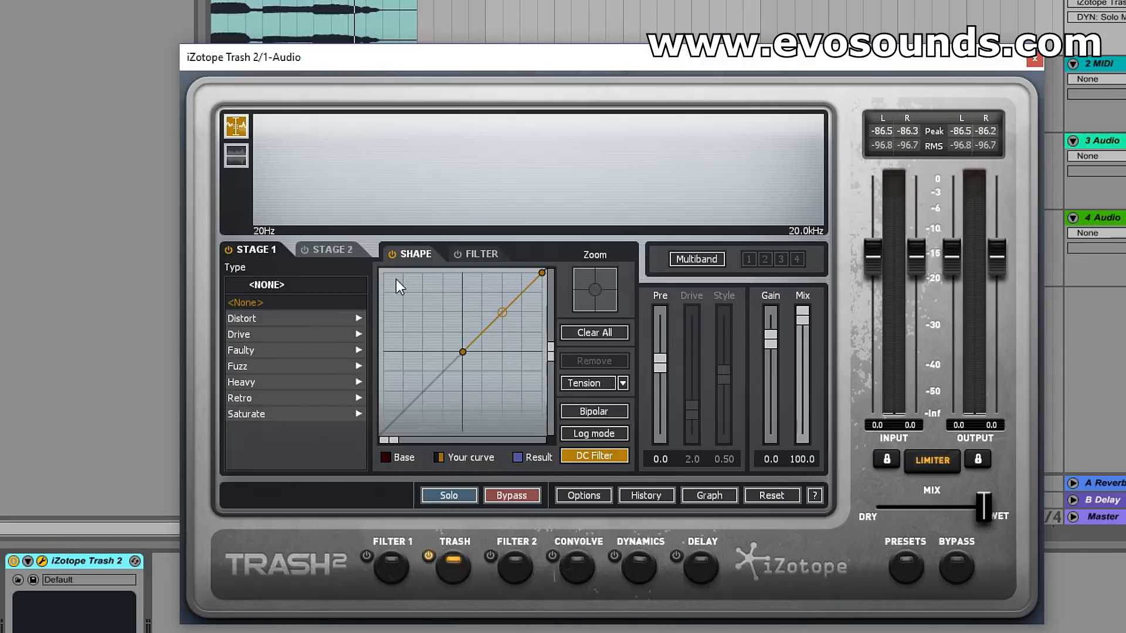
Set the Stage 1 type to Blues Driver from the Distort category and play the vocal clip through it
click(234, 320)
click(256, 320)
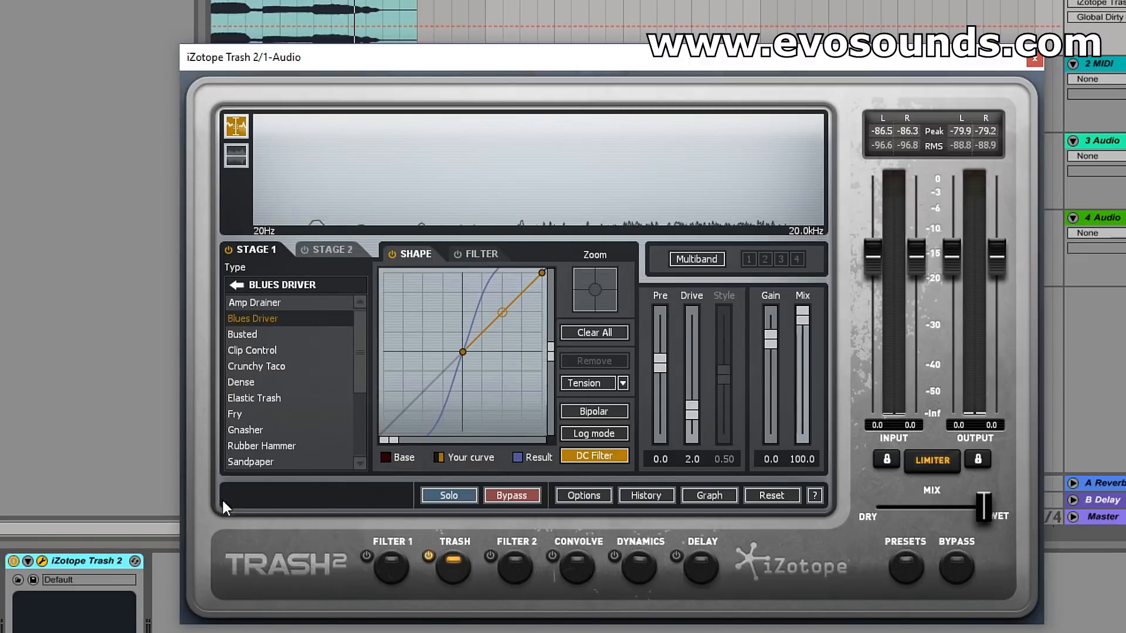
key(space)
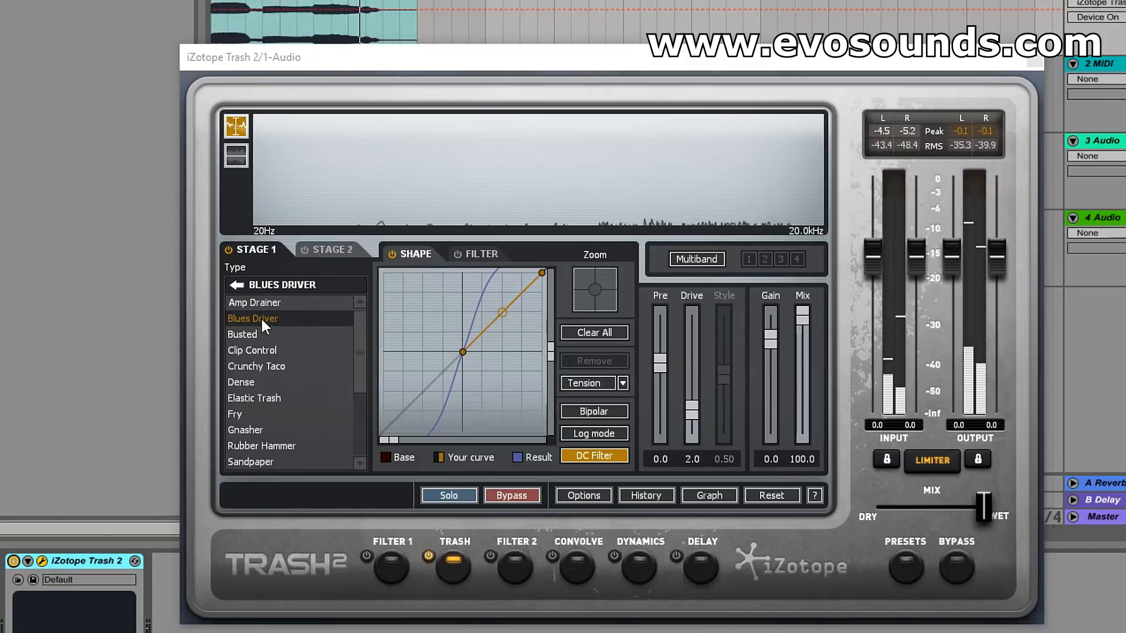
click(235, 286)
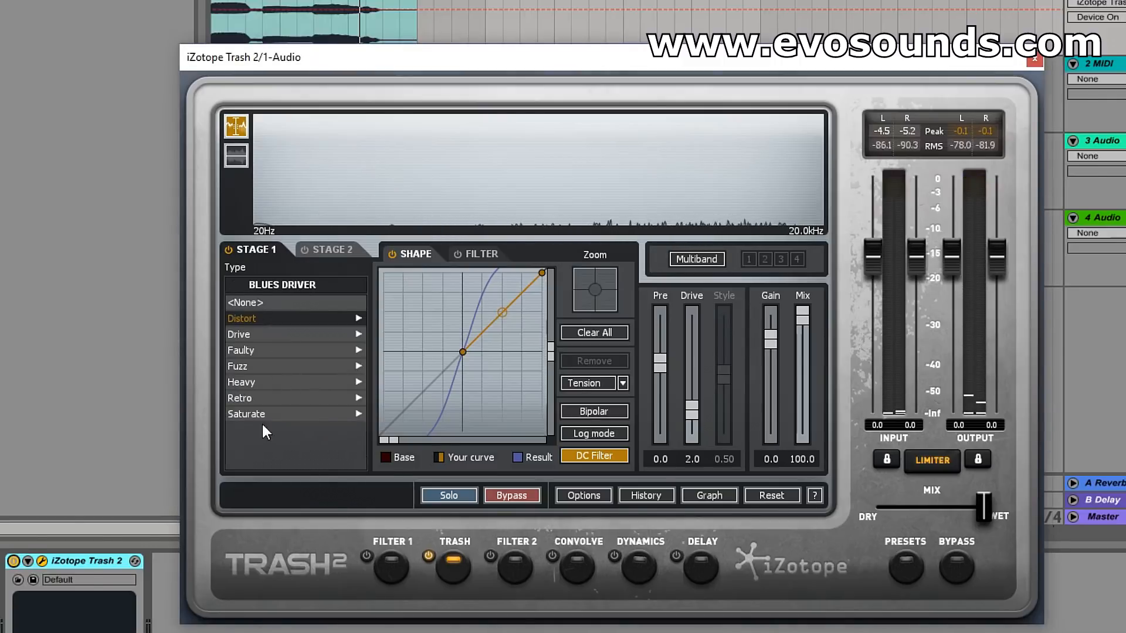
click(264, 316)
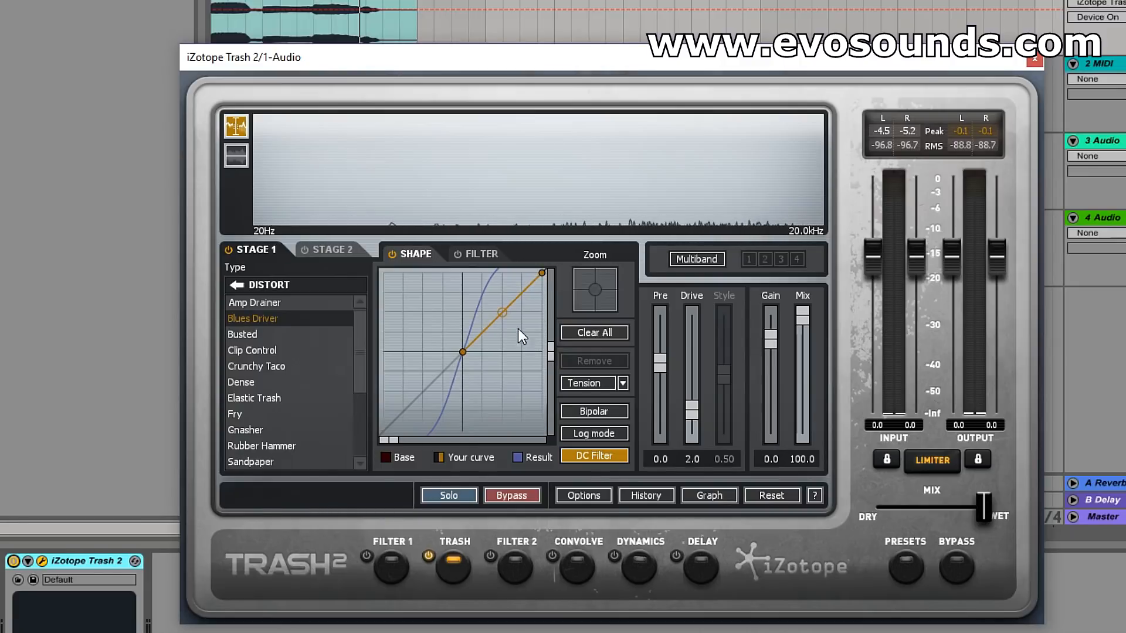
Bend the Stage 1 waveshaping curve above the diagonal to its maximum, and bring it down below the diagonal
drag(500, 313, 533, 265)
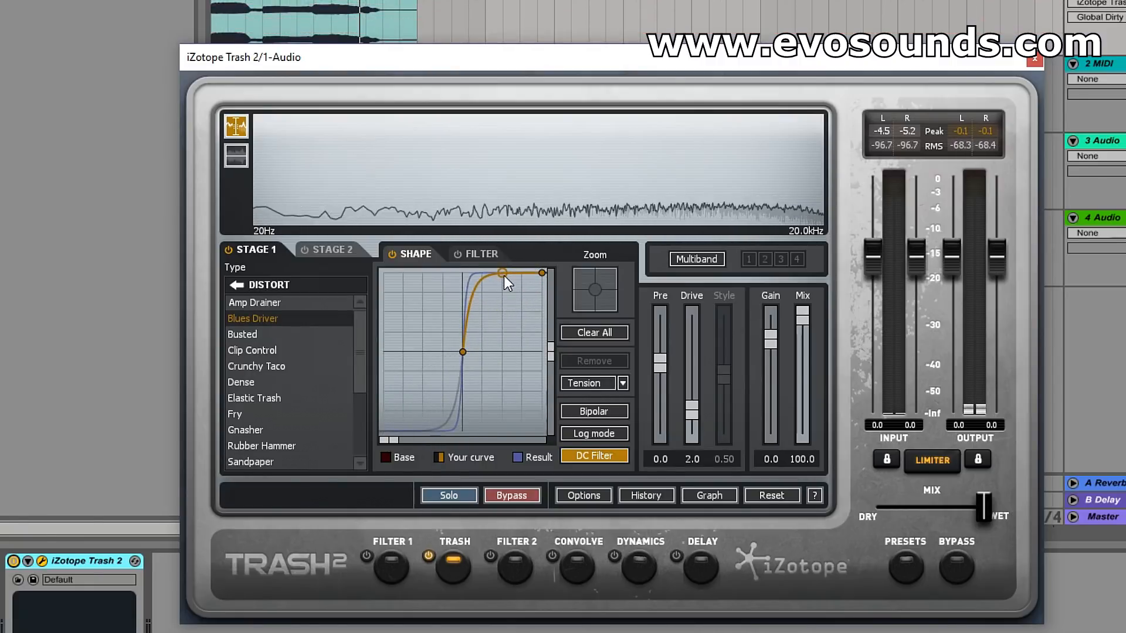
drag(502, 274, 507, 309)
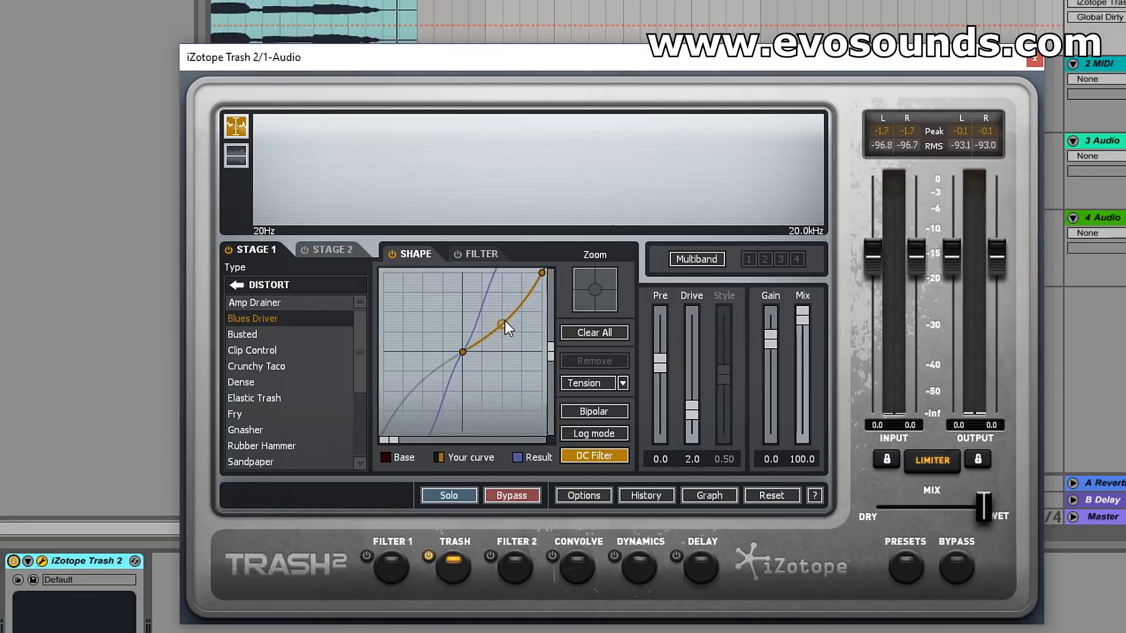
mouse_move(501, 324)
mouse_down()
mouse_move(514, 301)
mouse_move(519, 329)
mouse_up()
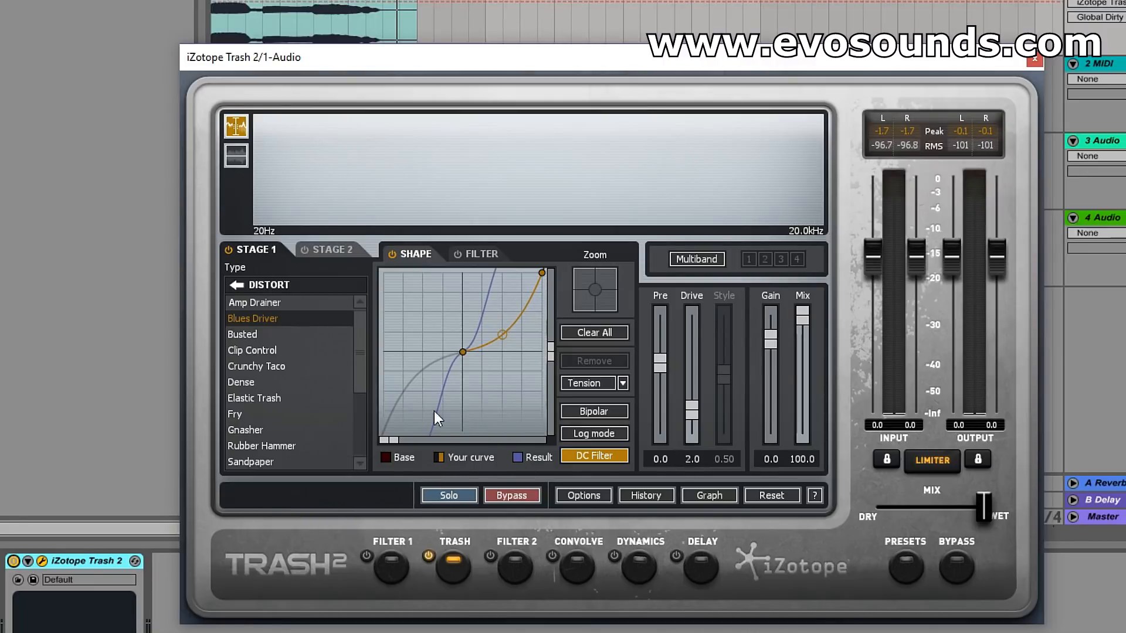
Add three nodes to the Stage 1 waveshaping curve to form an irregular stepped shape, and play the clip
drag(512, 330, 489, 301)
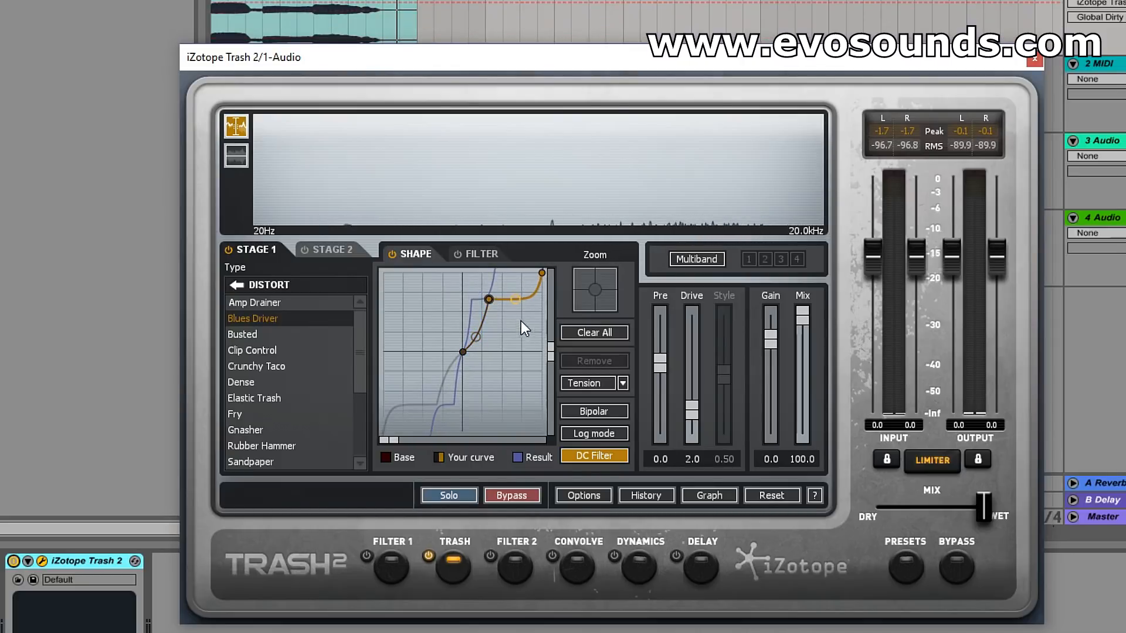
click(487, 349)
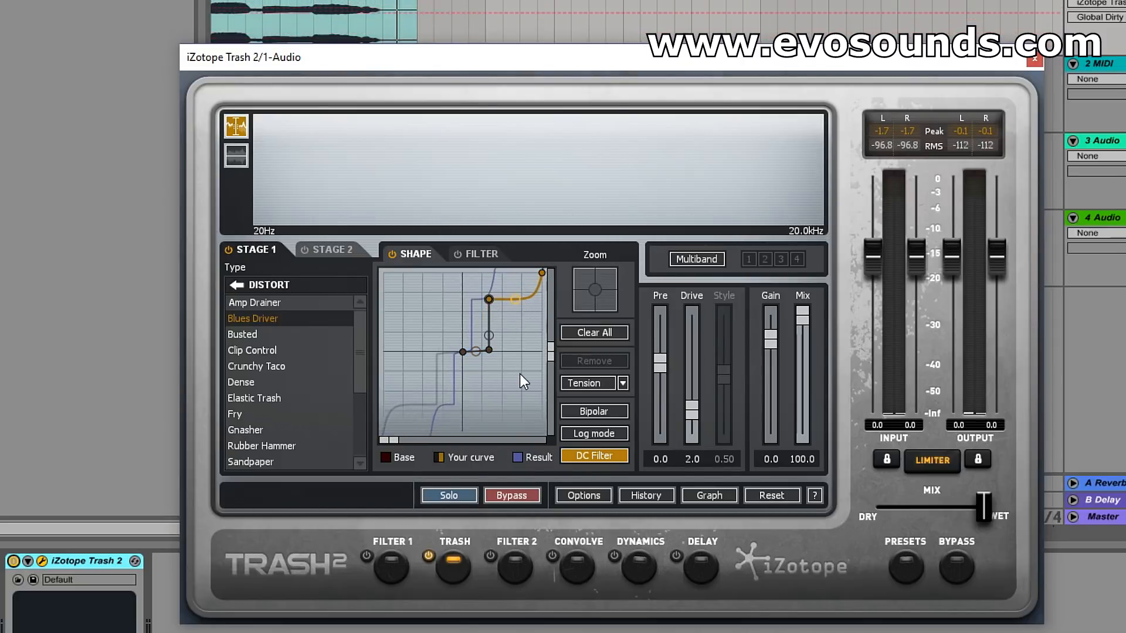
click(497, 318)
drag(496, 317, 533, 343)
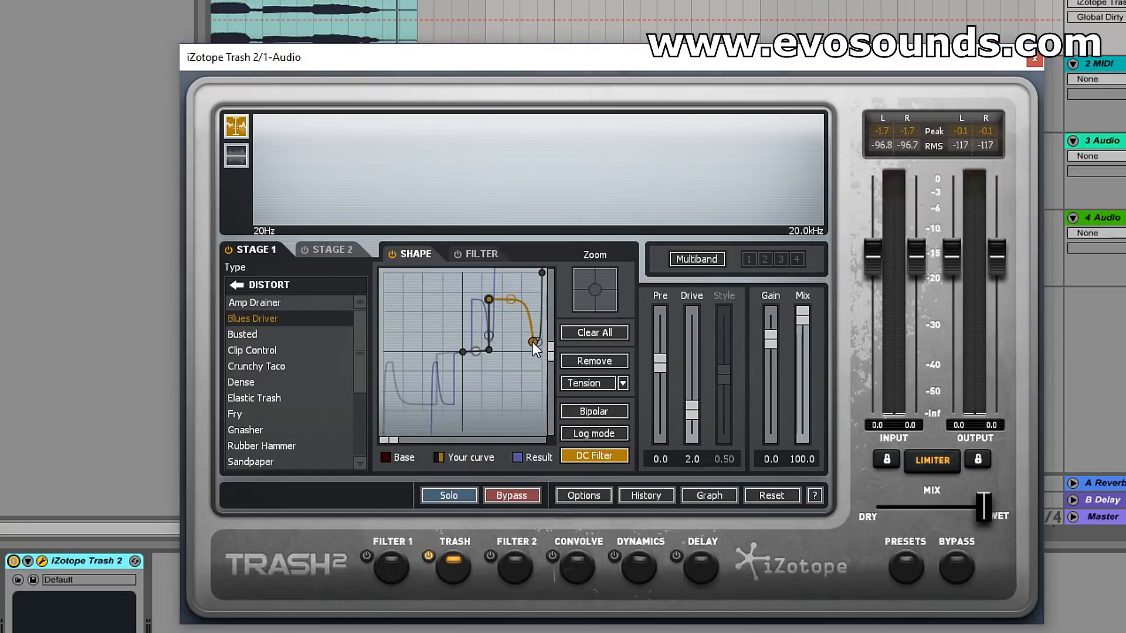
key(space)
Load the <Default> preset to reset all Trash 2 settings
click(906, 568)
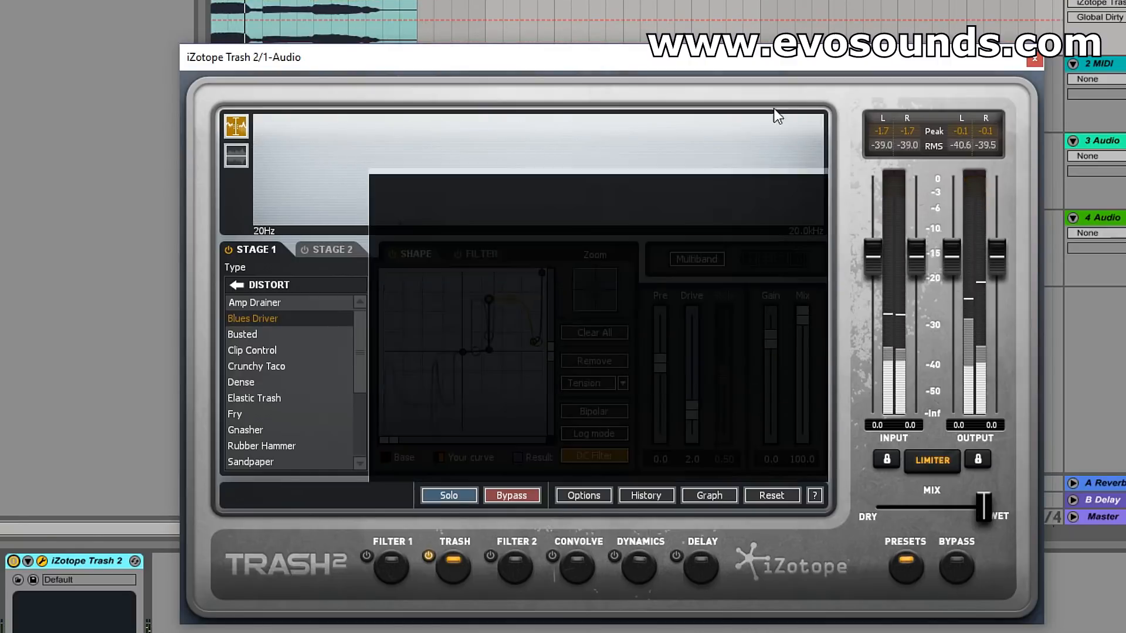
click(399, 205)
click(399, 206)
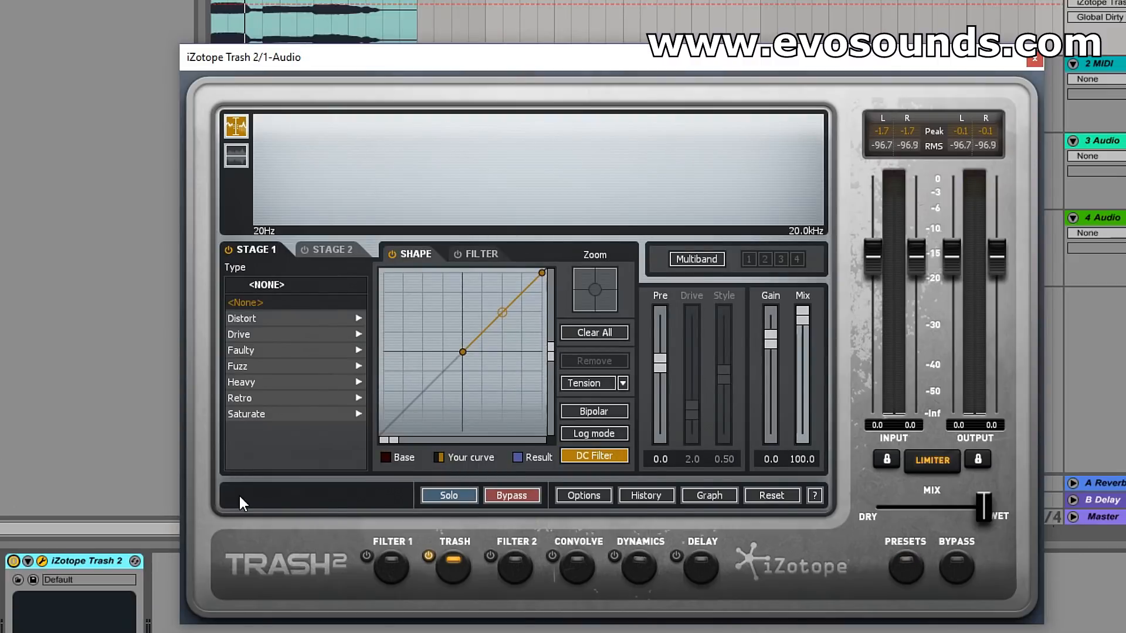
Set the Stage 1 type to Clip Control from the Distort category after browsing the Drive category
click(251, 335)
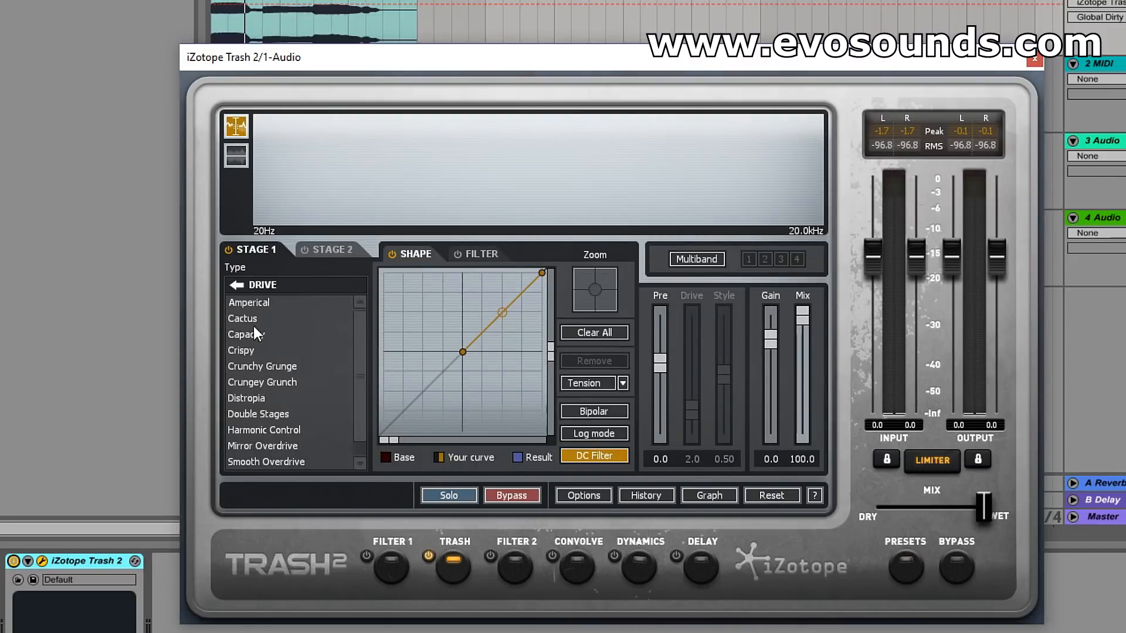
click(235, 286)
click(276, 334)
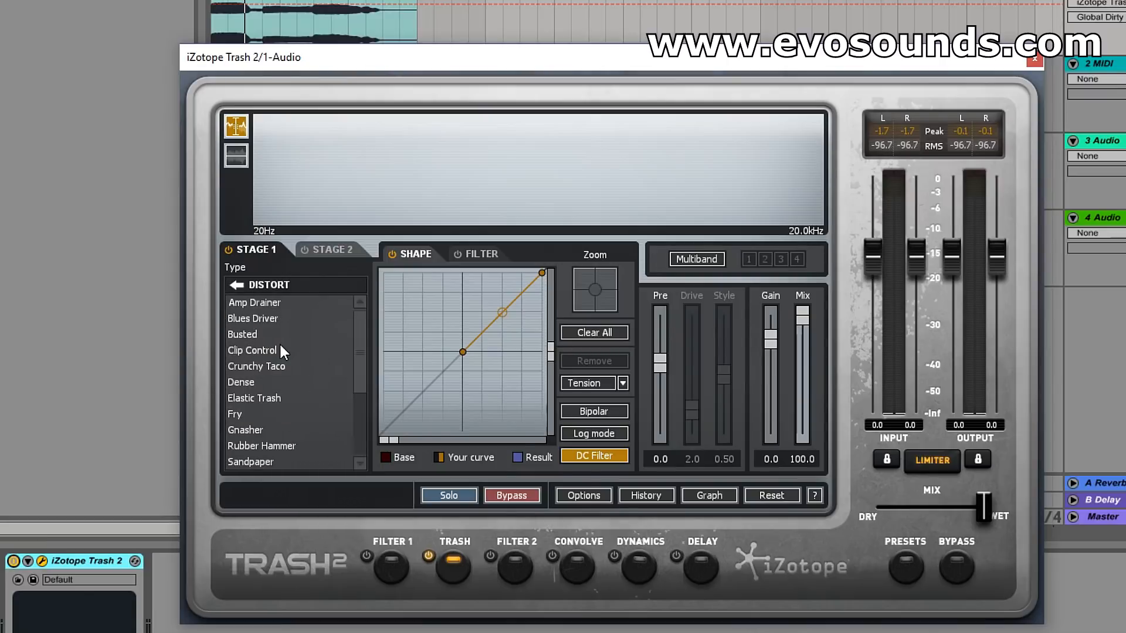
click(280, 349)
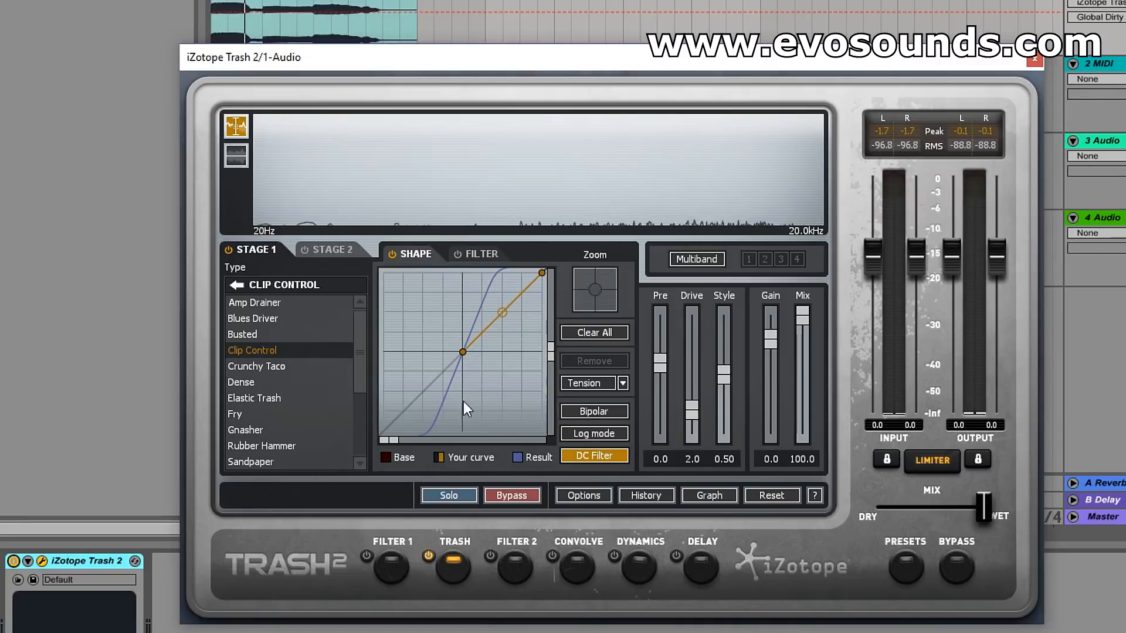
Examine individual quadrants of the waveshaping graph zoomed in, and return to the full graph
click(584, 275)
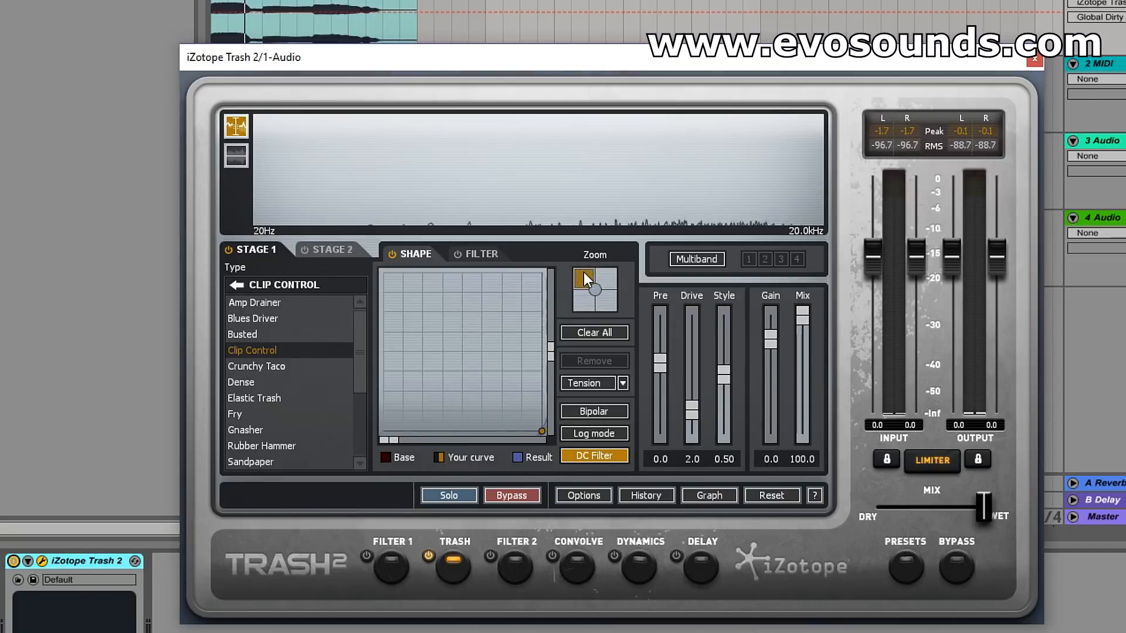
click(597, 286)
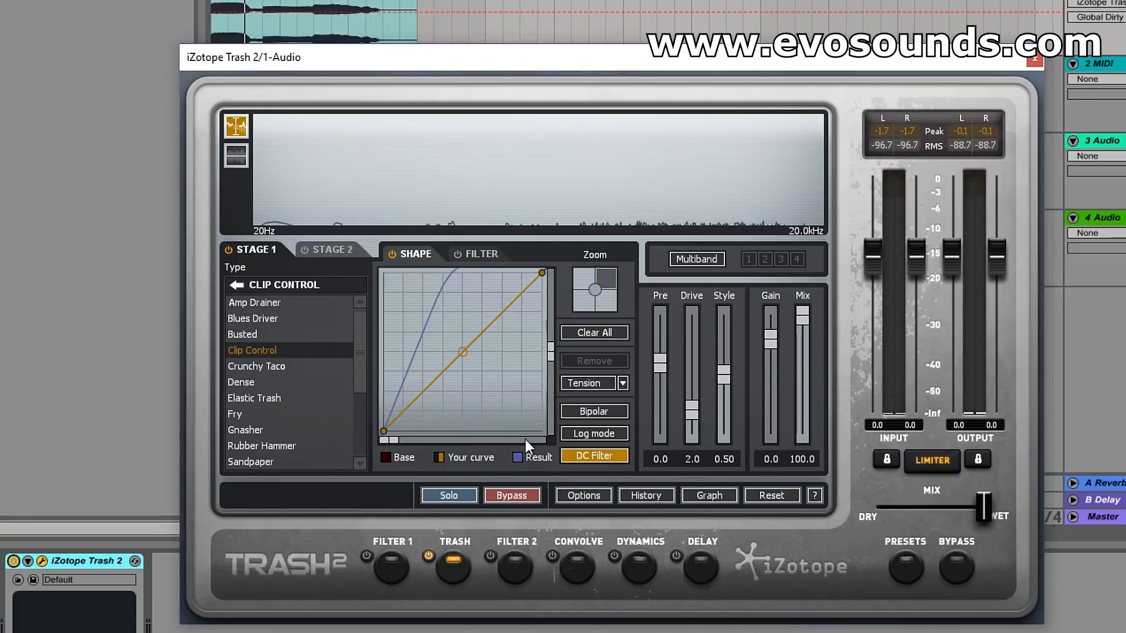
click(586, 297)
click(598, 292)
click(586, 296)
click(597, 288)
click(599, 287)
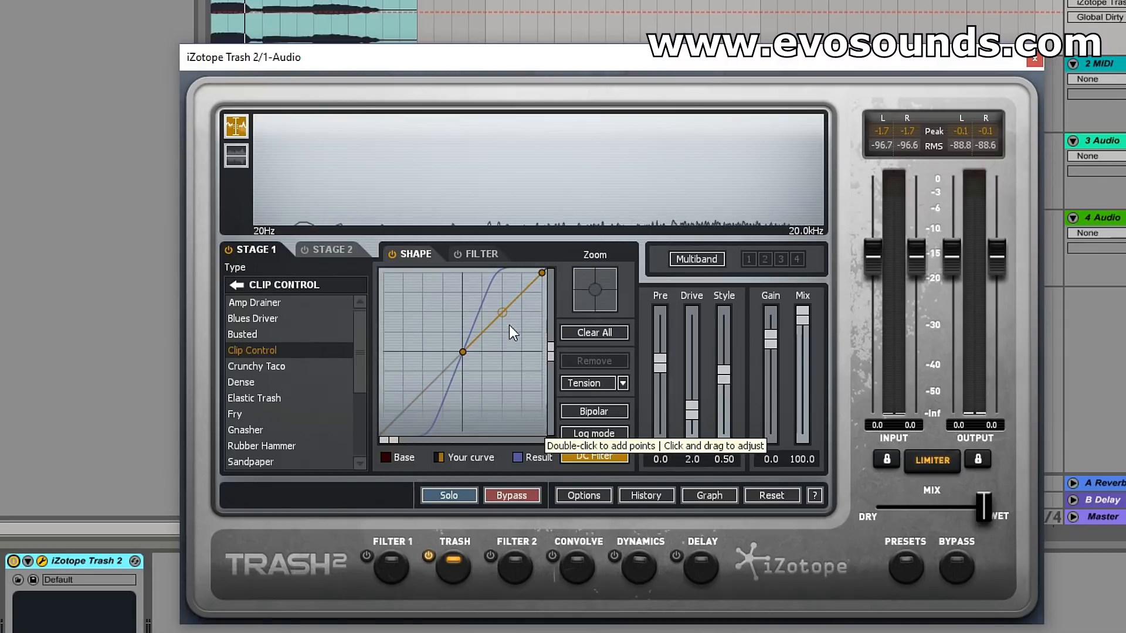
Switch the waveshaping curve to Sine, reduce its number of cycles, and play the clip
click(623, 383)
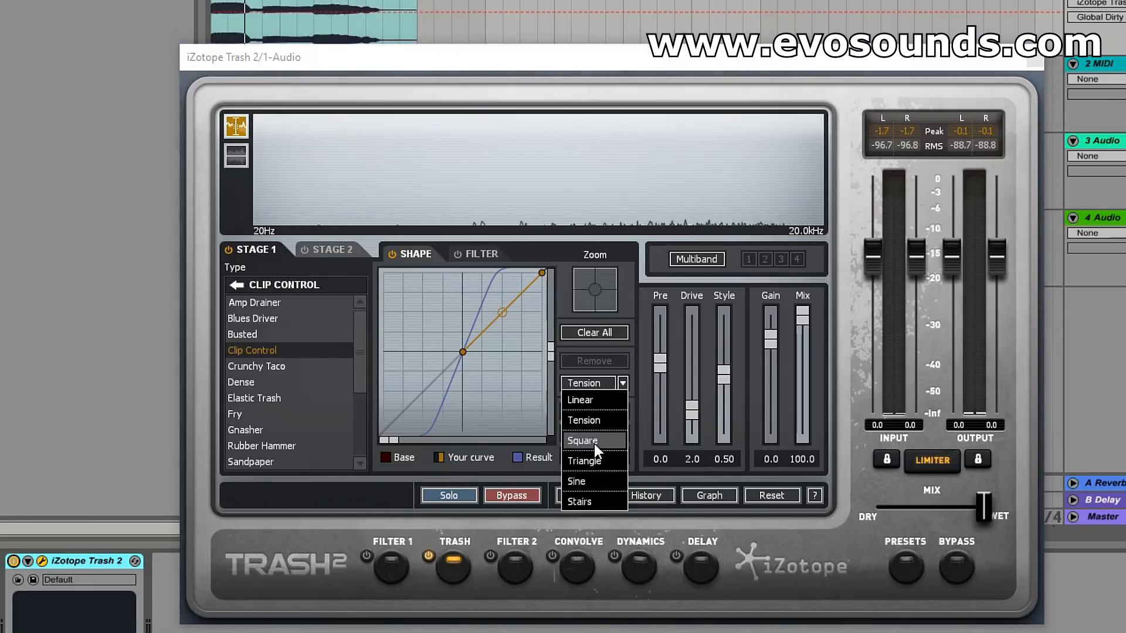
click(604, 479)
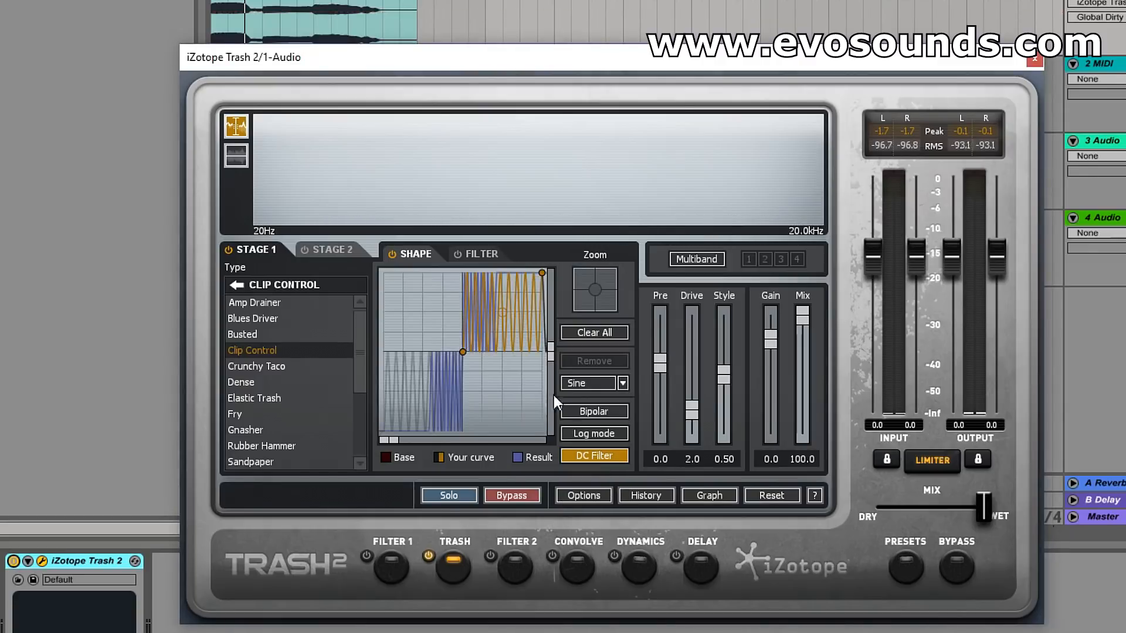
drag(507, 307, 516, 346)
key(space)
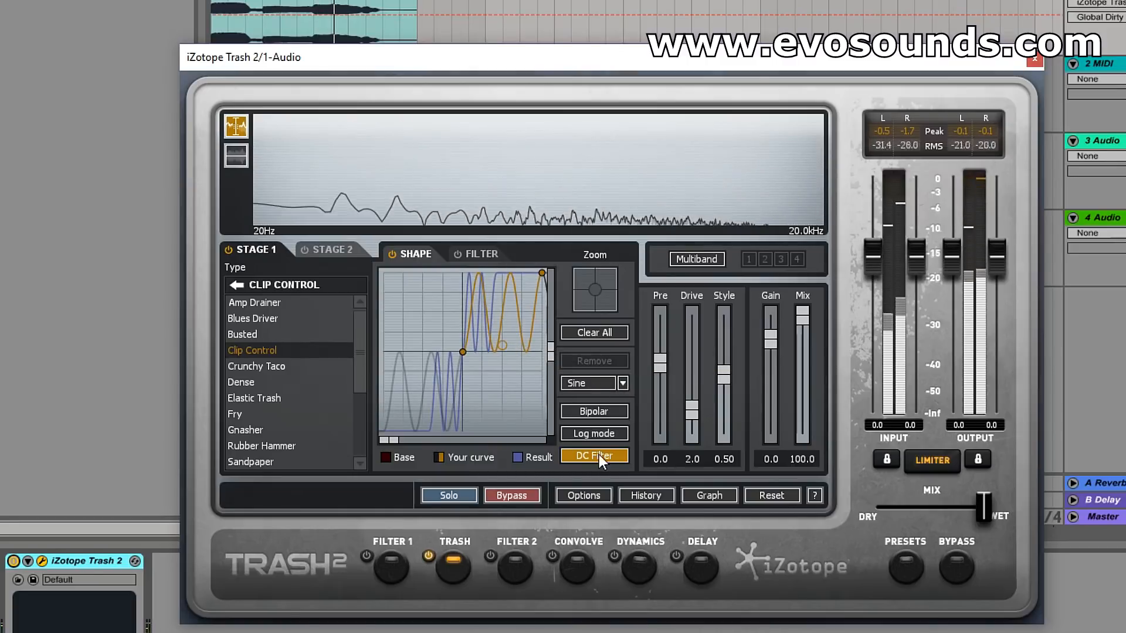
Switch the waveshaping curve to Stairs and adjust the steps during playback
click(622, 383)
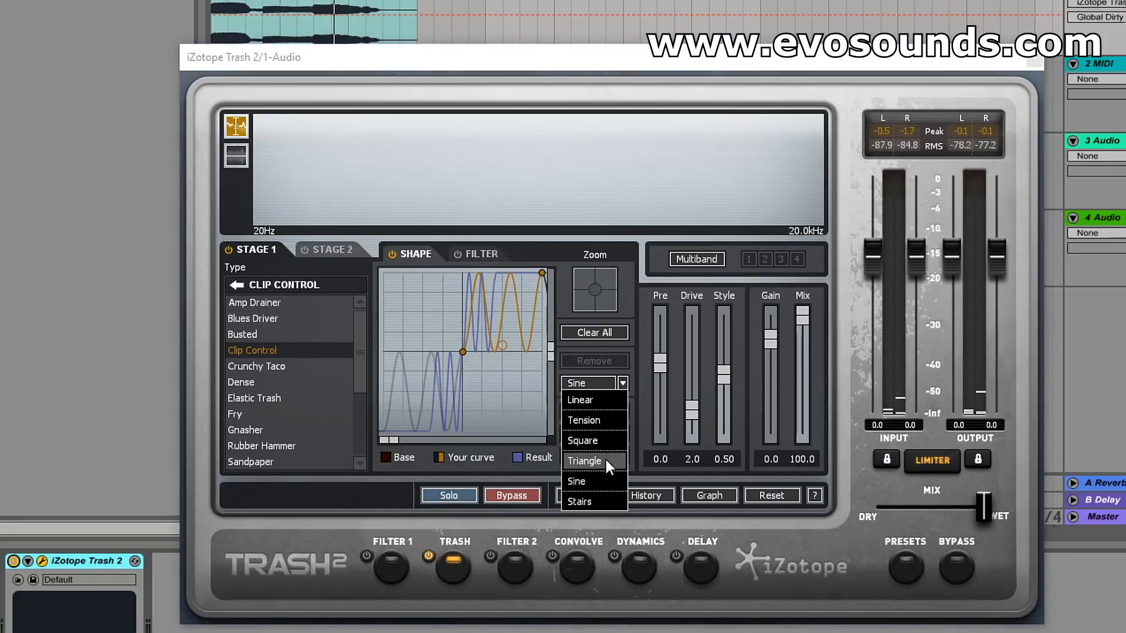
click(604, 496)
drag(504, 346, 479, 333)
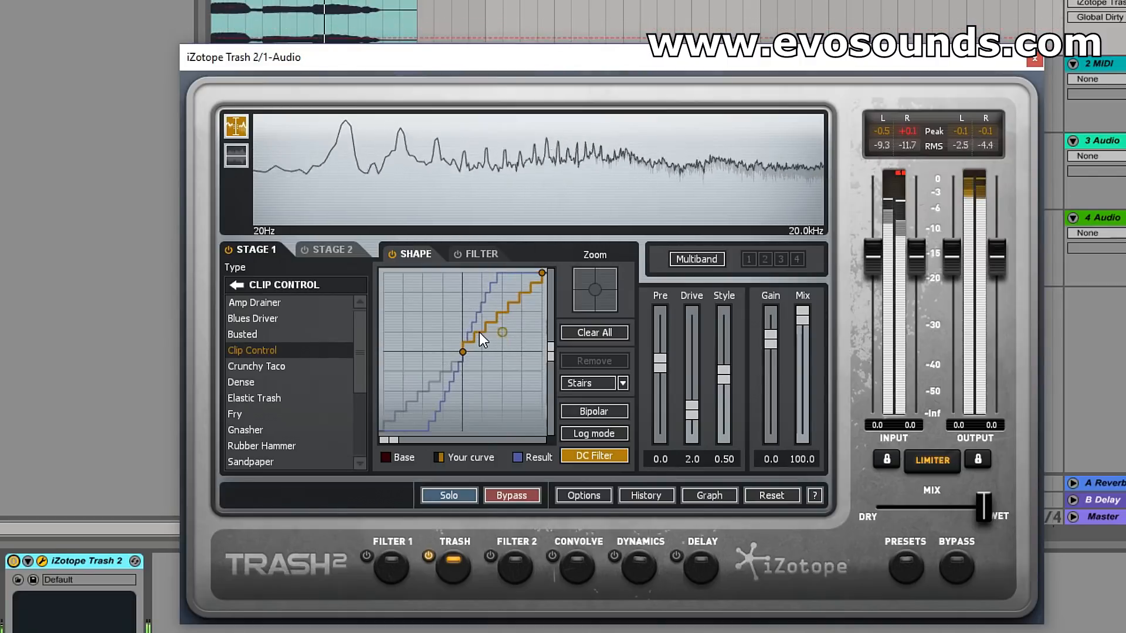
Try the Linear curve type, set the curve to Tension, and bend it slightly below the diagonal
click(623, 383)
click(601, 401)
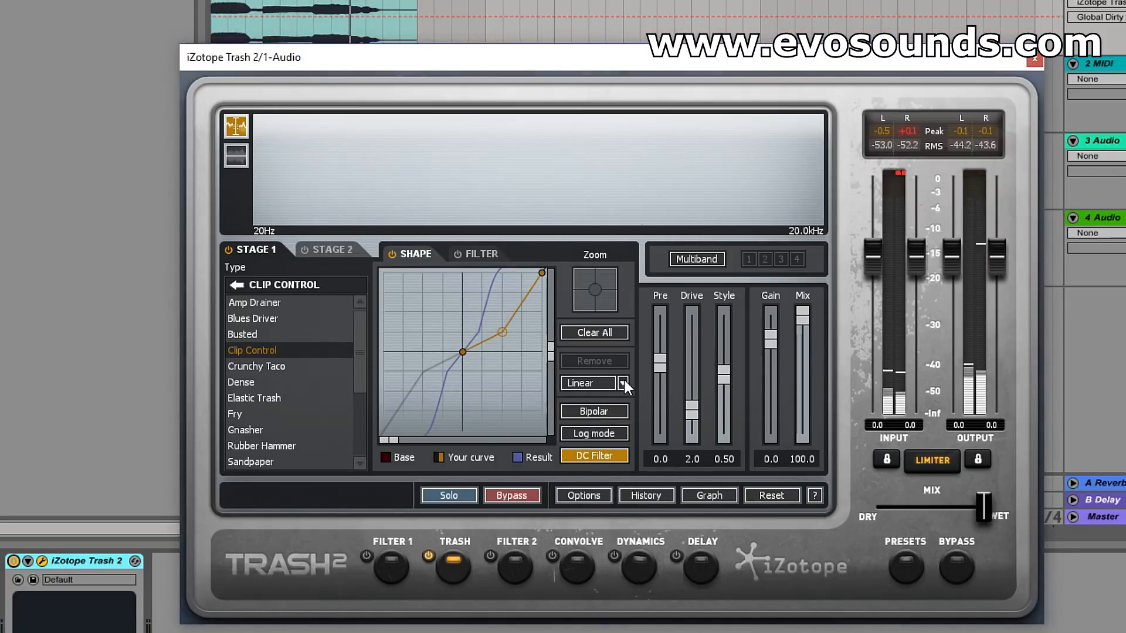
click(622, 383)
click(592, 418)
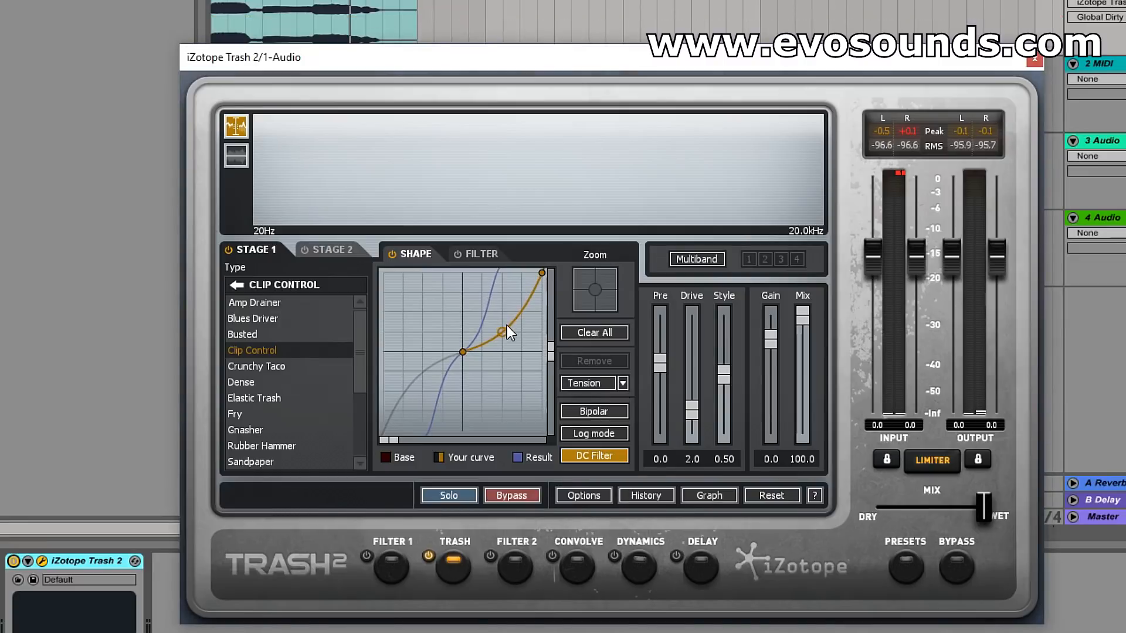
mouse_move(519, 322)
mouse_down()
mouse_move(523, 333)
mouse_move(503, 298)
mouse_move(504, 323)
mouse_up()
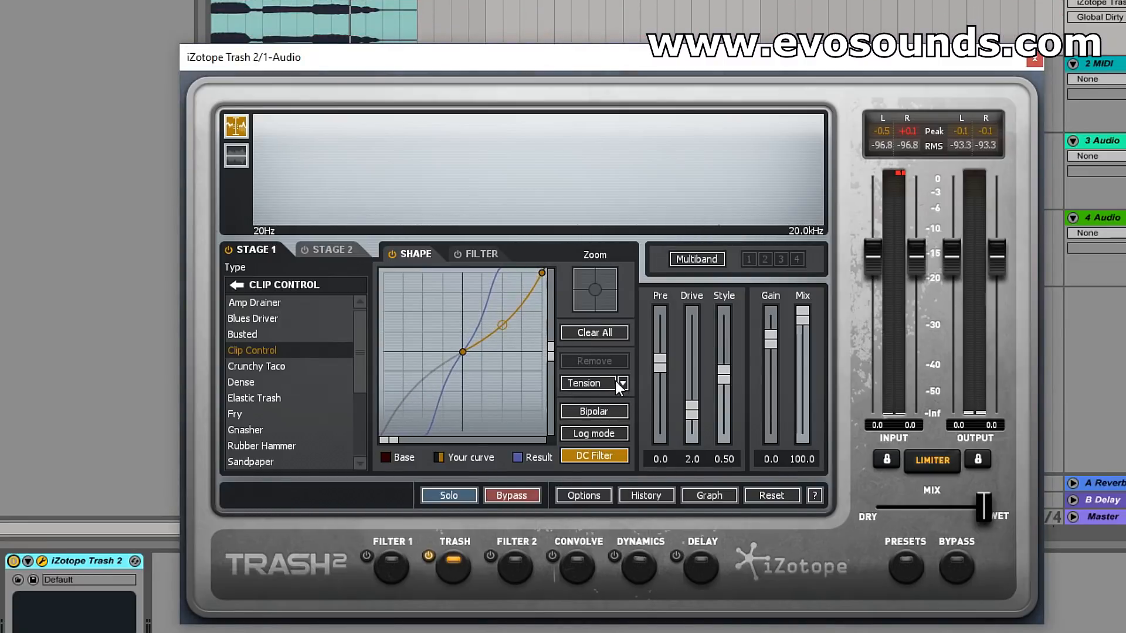
Compare the curve as Linear, set it back to Tension, and enable Bipolar for the waveshaper
click(621, 384)
click(599, 396)
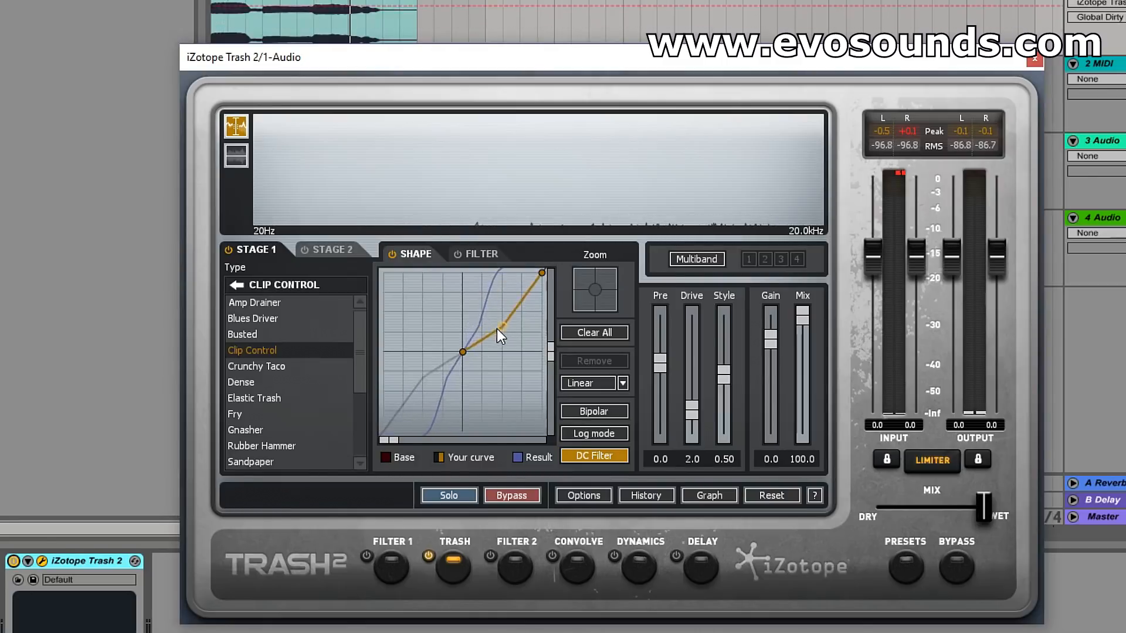
click(622, 383)
click(595, 419)
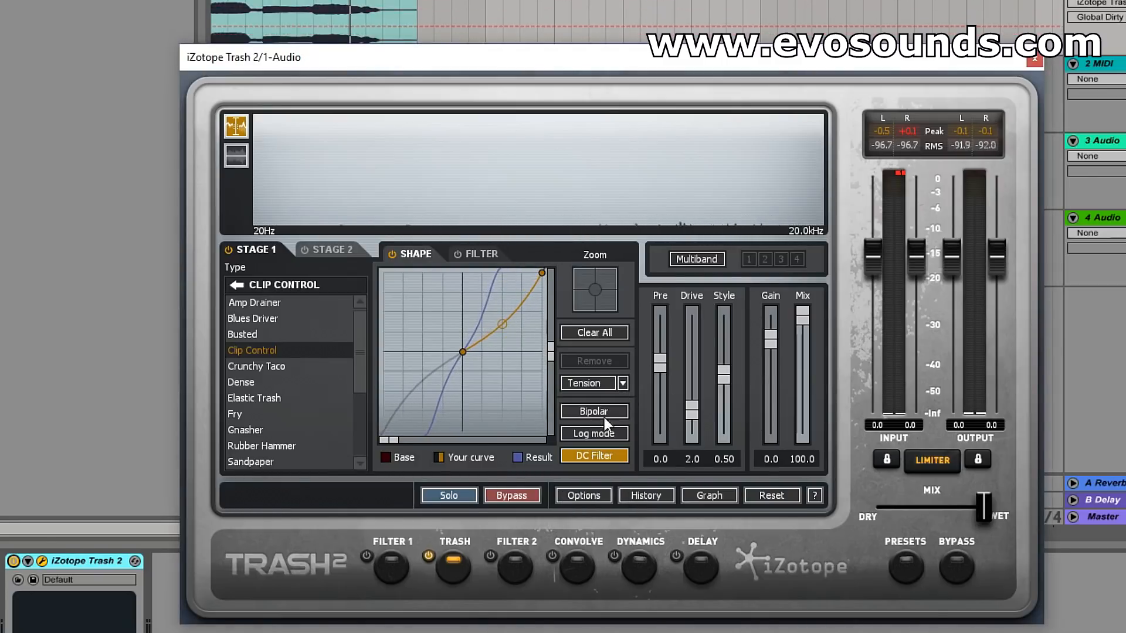
click(596, 414)
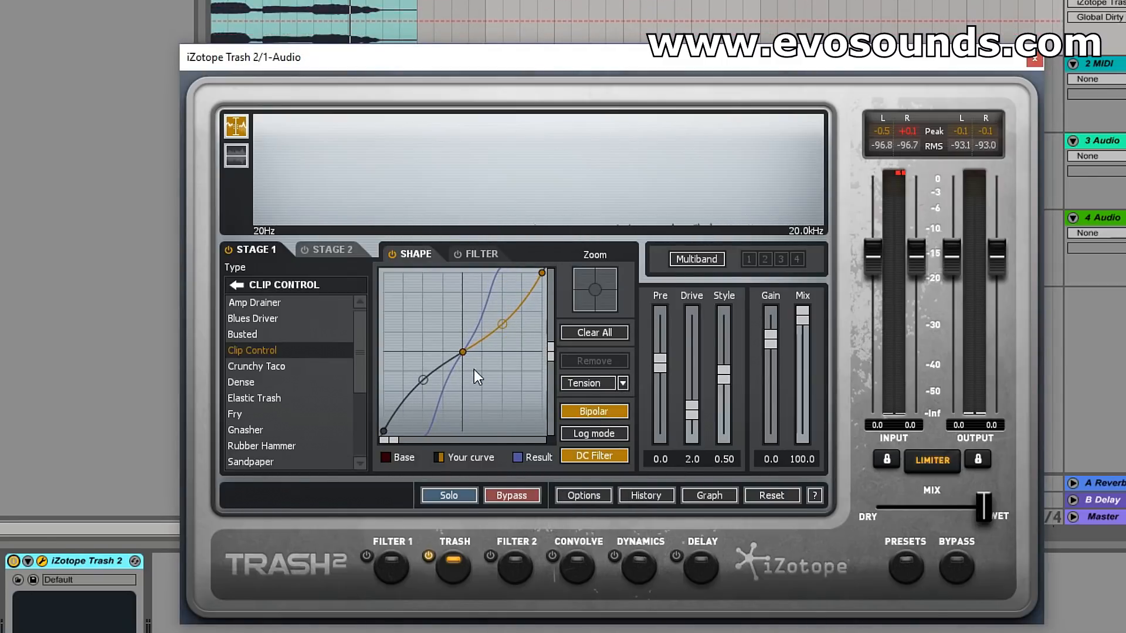
Try the waveshaper's Bipolar, Log mode and DC Filter options and reshape the curve's negative half with an added node
click(422, 396)
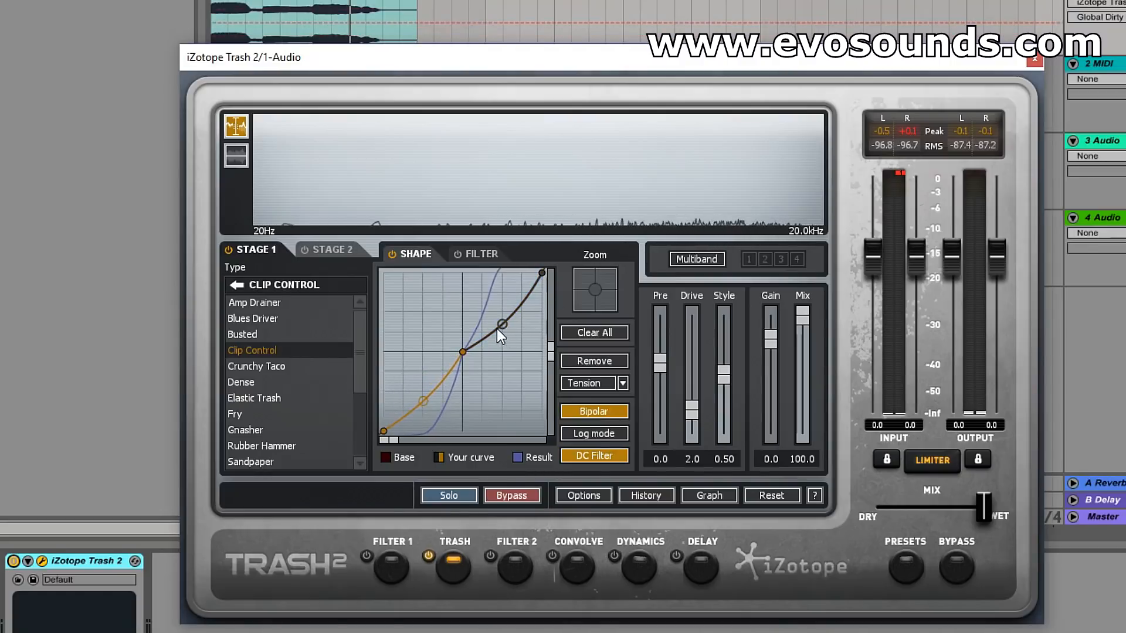
click(590, 412)
click(589, 439)
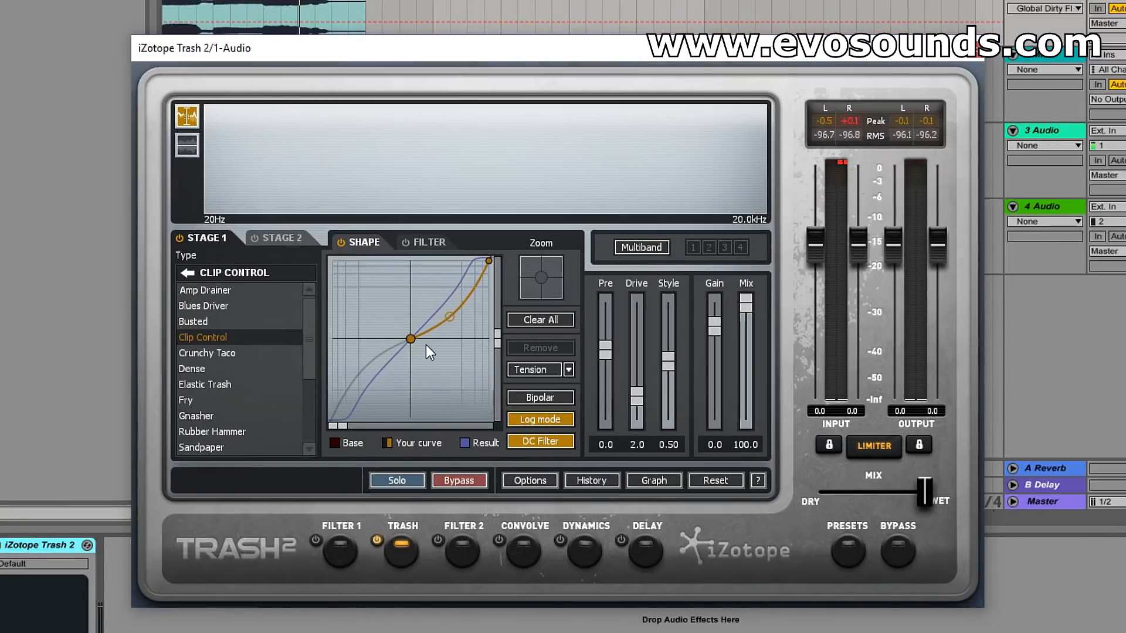
click(545, 419)
click(548, 440)
click(548, 440)
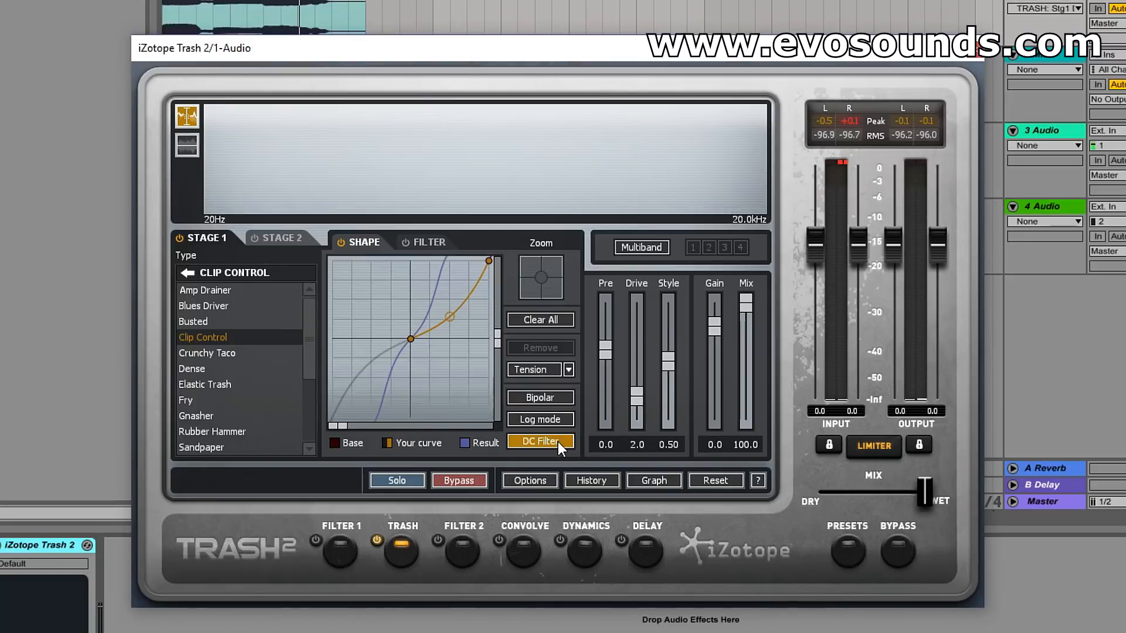
click(564, 395)
mouse_move(371, 361)
mouse_down()
mouse_move(400, 400)
mouse_move(371, 365)
mouse_up()
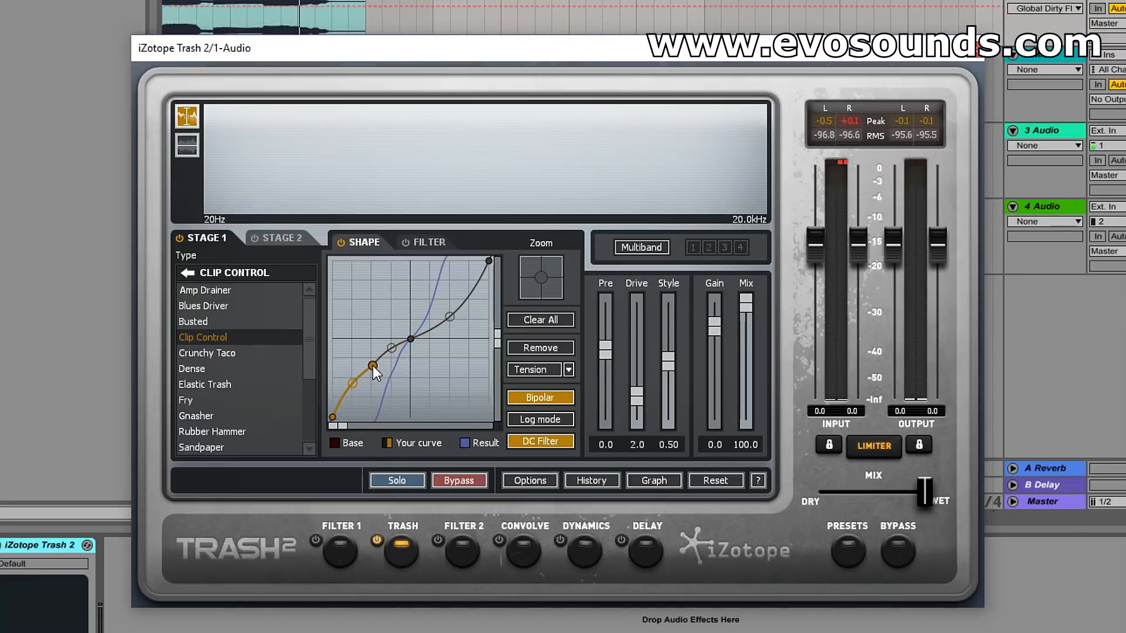
Reset the Trash 2 settings from its presets and choose the Elastic Trash distortion from the Distort category for Stage 1
click(847, 550)
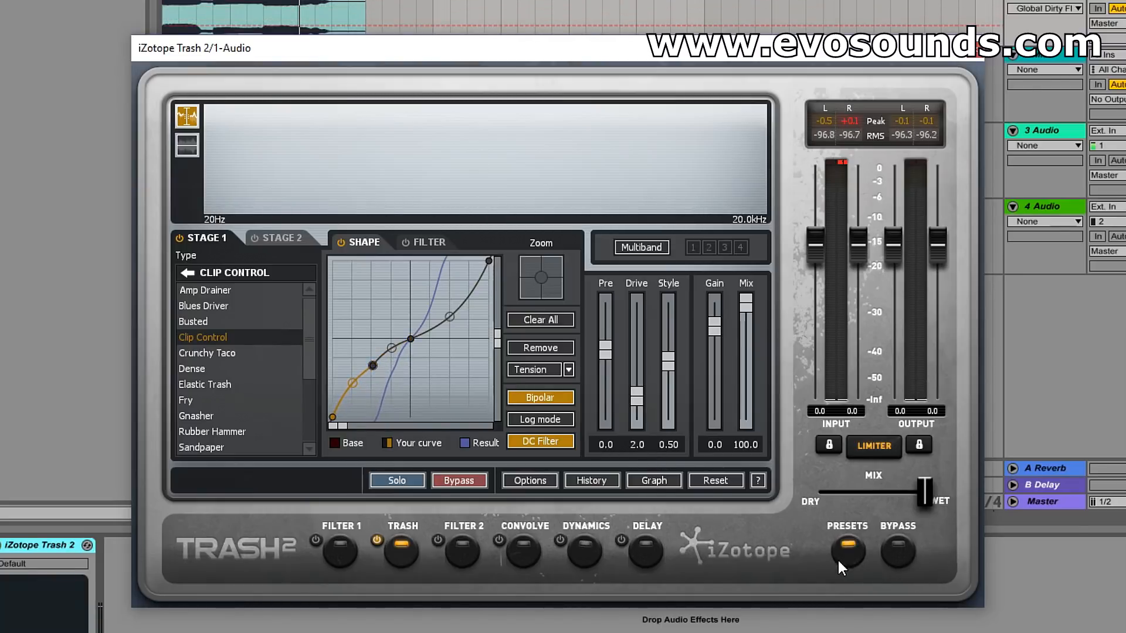
click(373, 197)
click(733, 454)
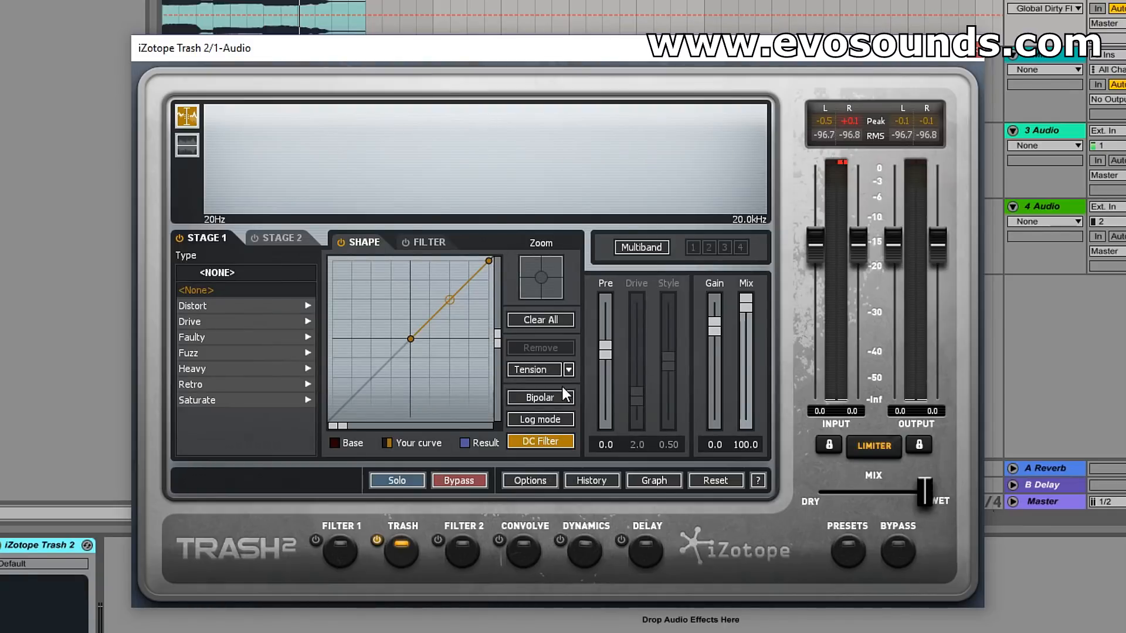
click(209, 307)
click(205, 386)
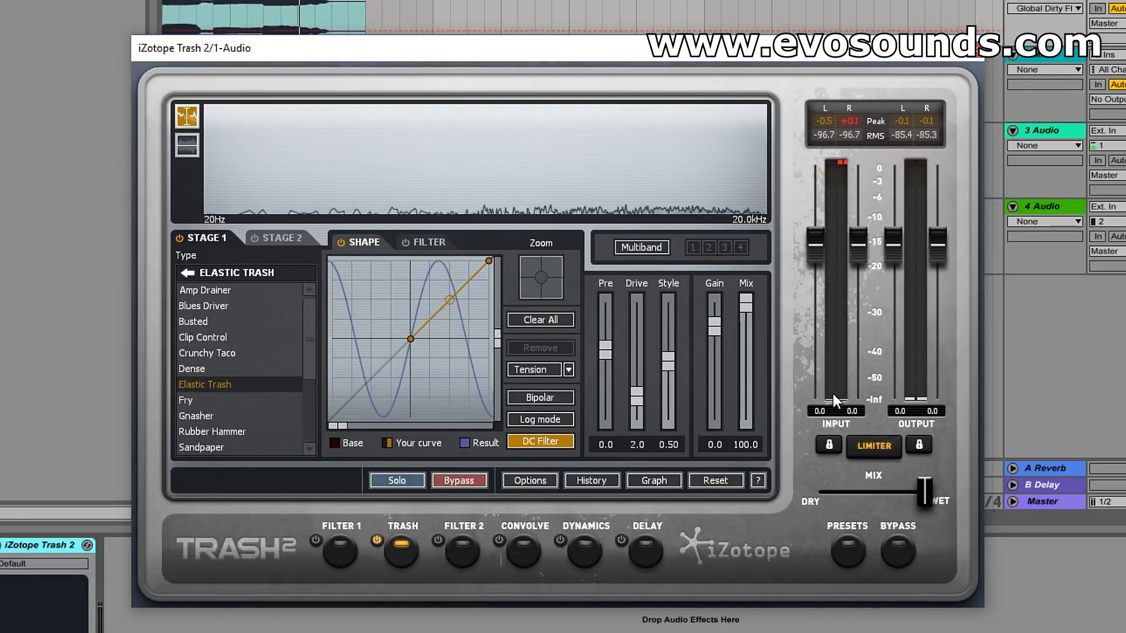
Audition Elastic Trash at different Drive and Style amounts, settling on a Drive of 2.0 and a Style of 0.13
click(607, 349)
drag(662, 371, 697, 282)
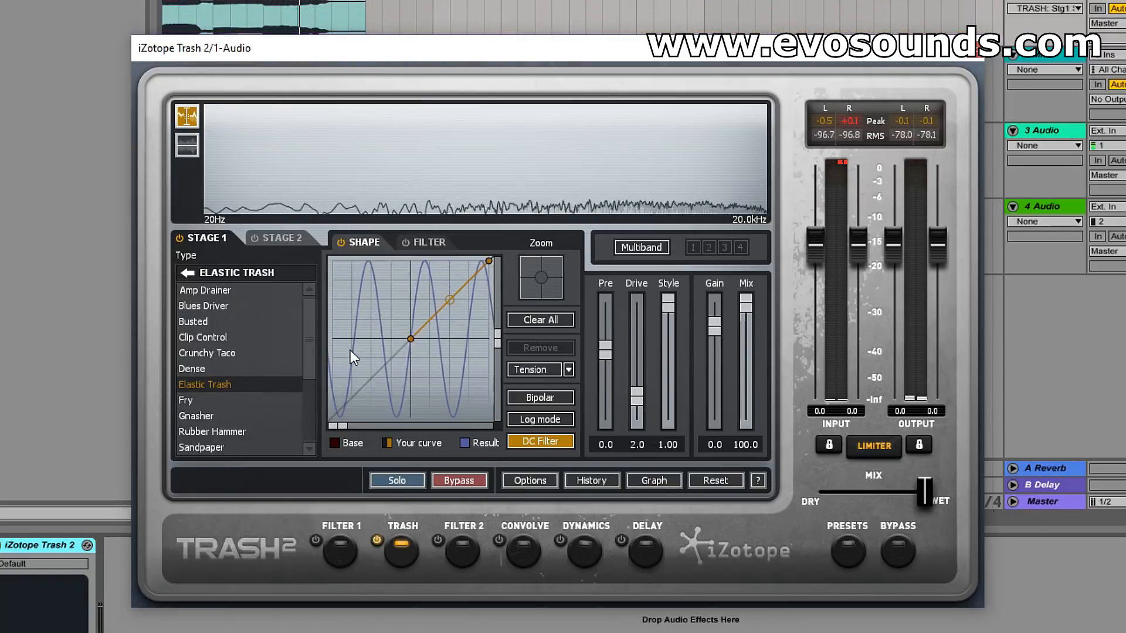
drag(638, 399, 448, 397)
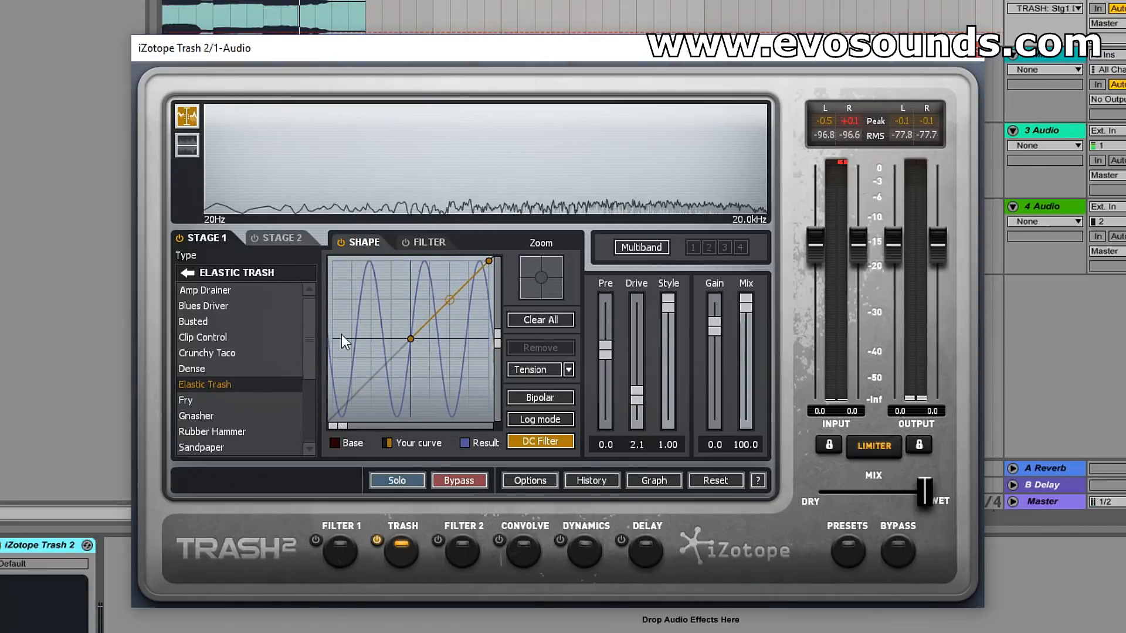
drag(636, 397, 688, 394)
drag(672, 305, 656, 330)
drag(668, 381, 667, 403)
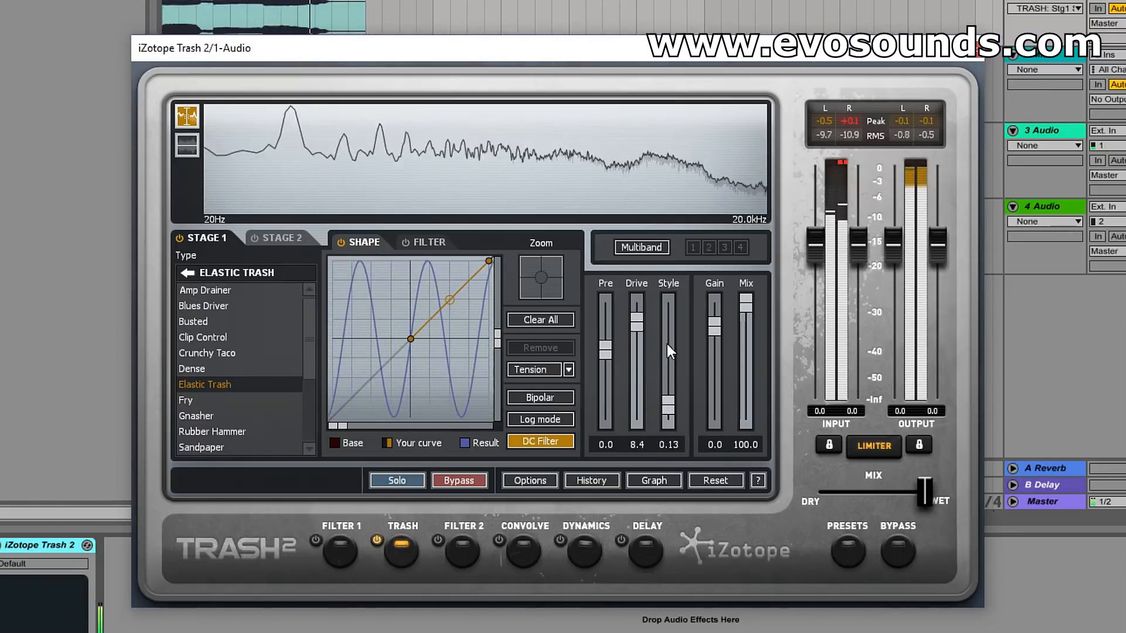
drag(637, 320, 637, 396)
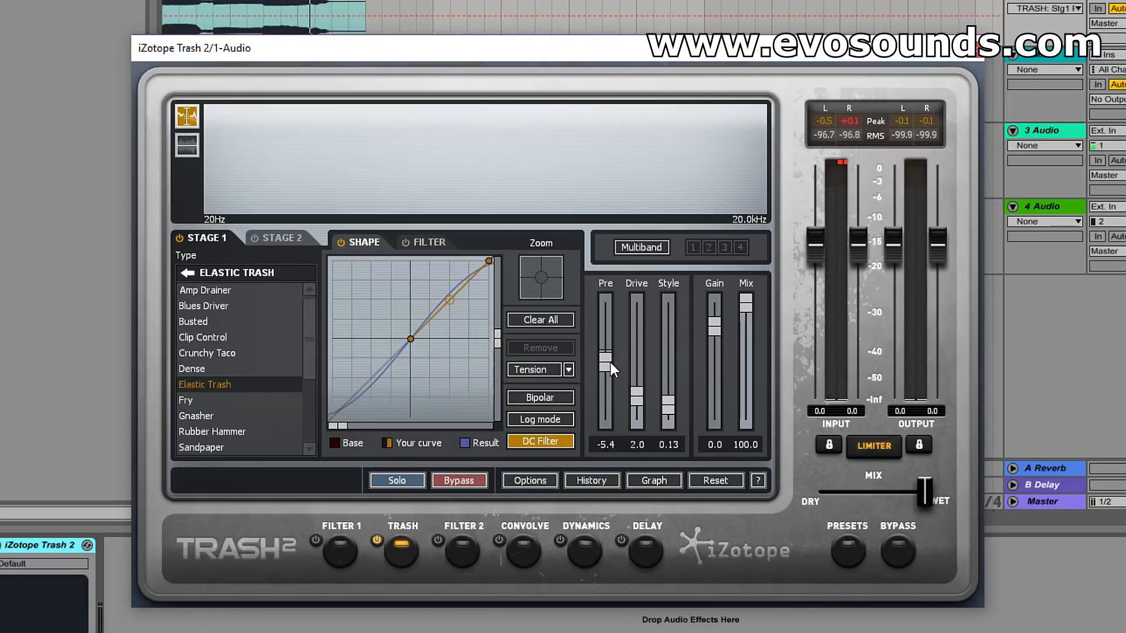
Inspect the Filter 1 module, toggle its bypass, and return to the Trash module
click(330, 544)
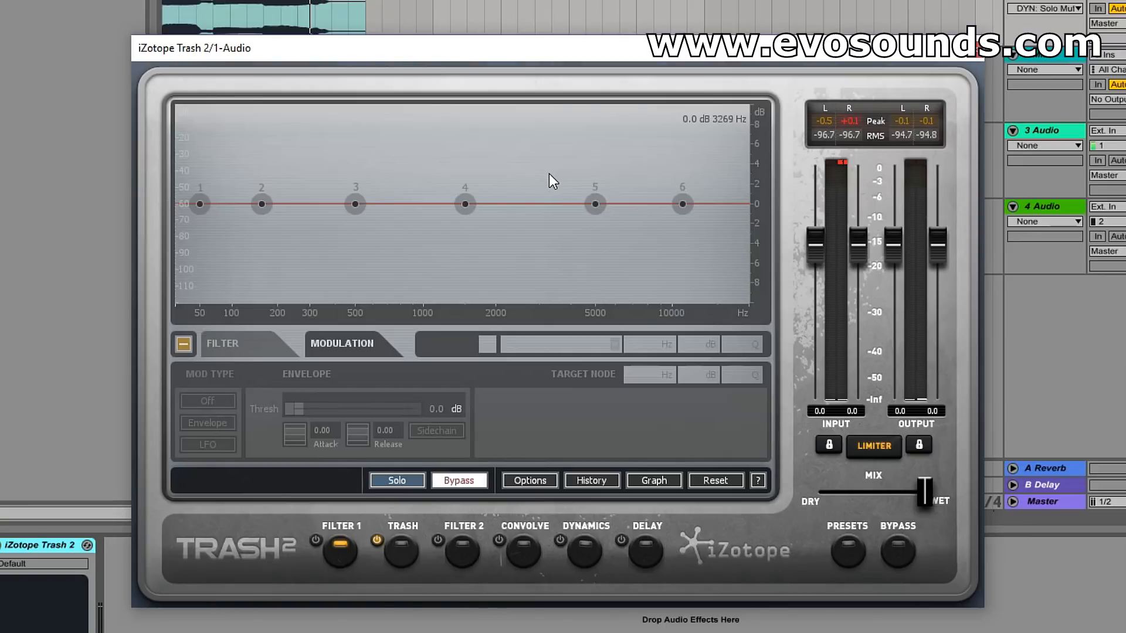
click(459, 480)
click(403, 556)
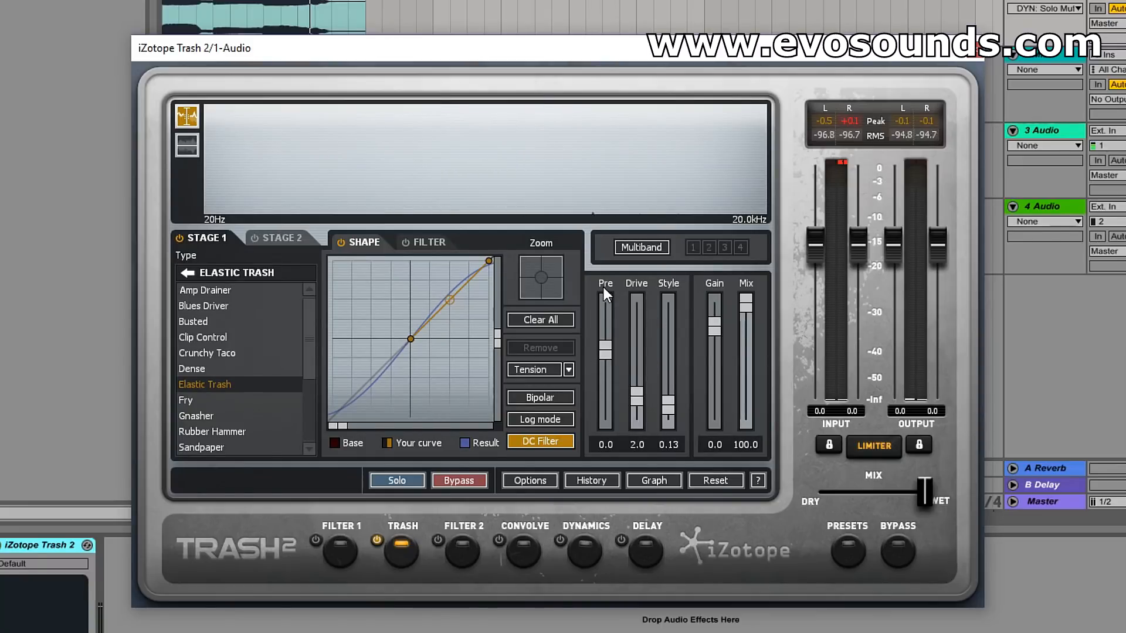
Play the clip, bend the Tension curve well above the diagonal, and hide the plug-in window
key(space)
drag(451, 300, 449, 272)
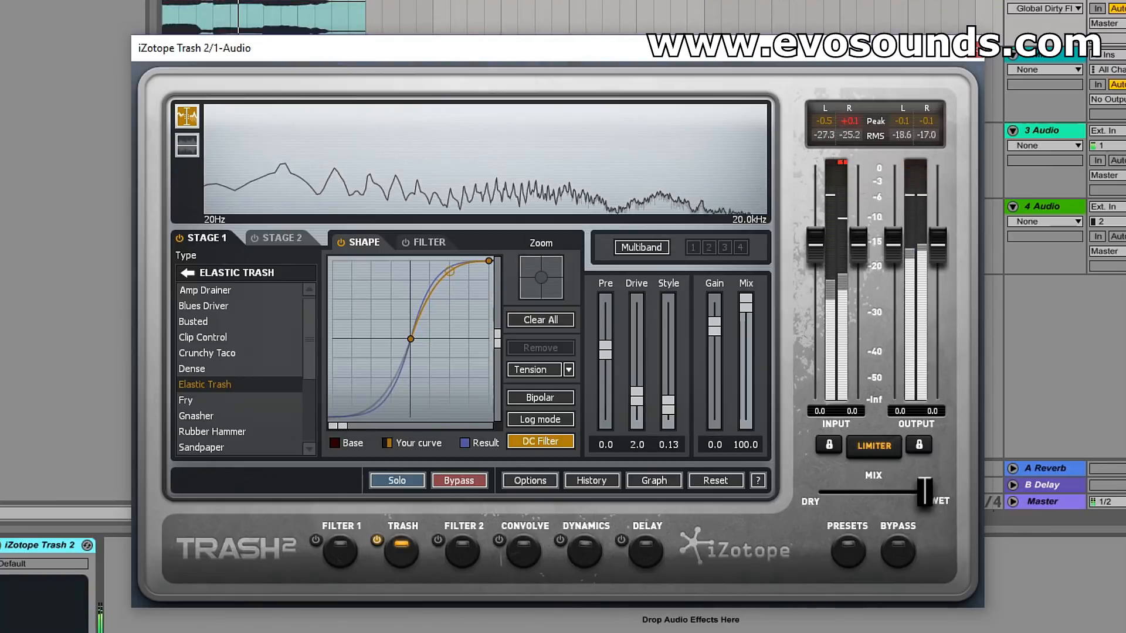
key(ctrl+alt+p)
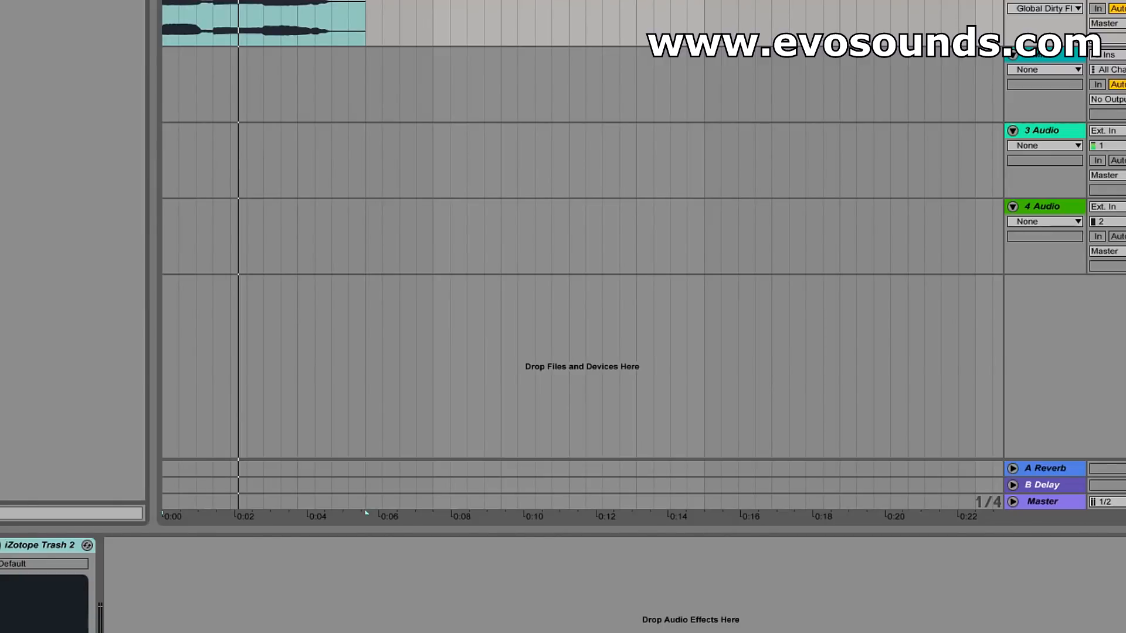
Add a Reverb after Trash 2 and enable its Lo Cut with the input filter at 1.48 kHz and a width of 6.88
key(ctrl+v)
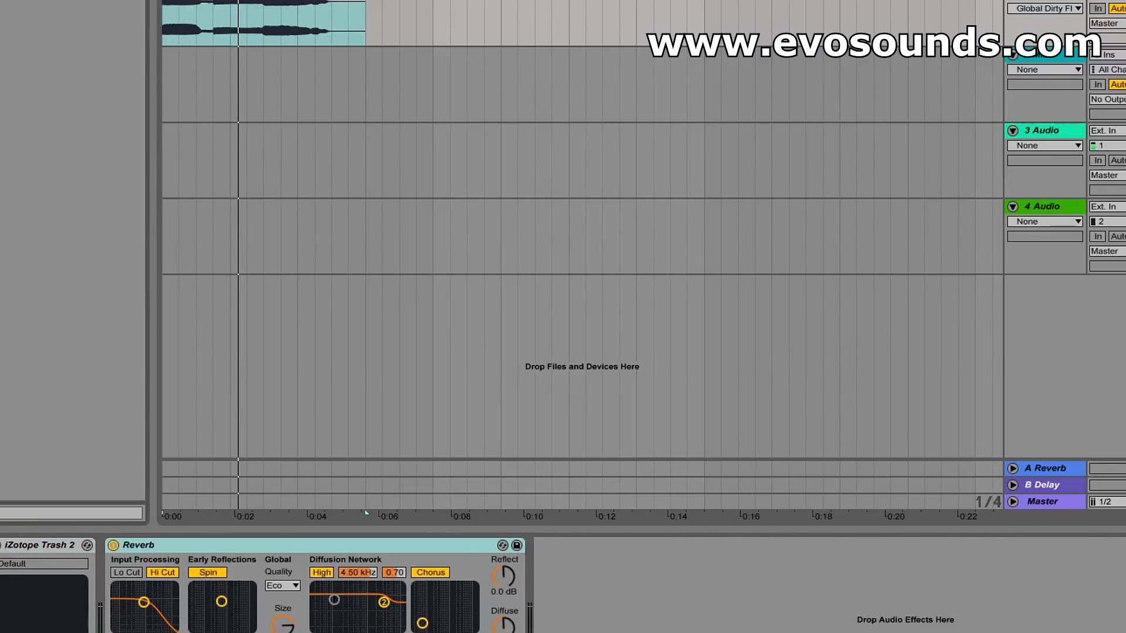
click(124, 572)
drag(145, 603, 146, 596)
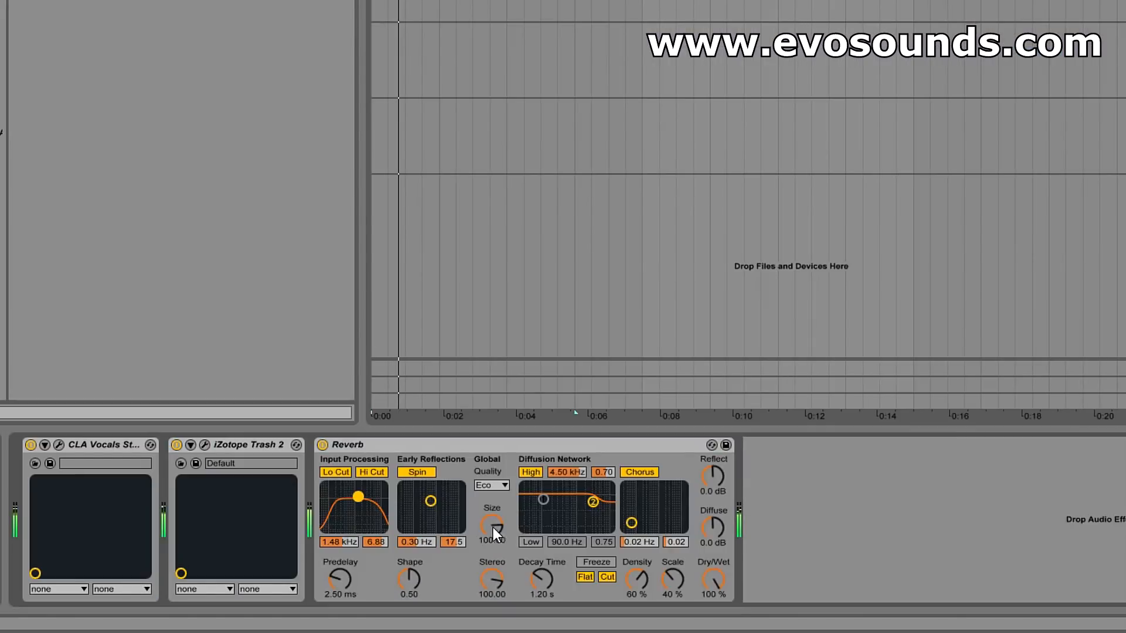
Set the Reverb's Size to 187.60, Decay Time to 4.15 s and Quality to High
drag(492, 526, 492, 493)
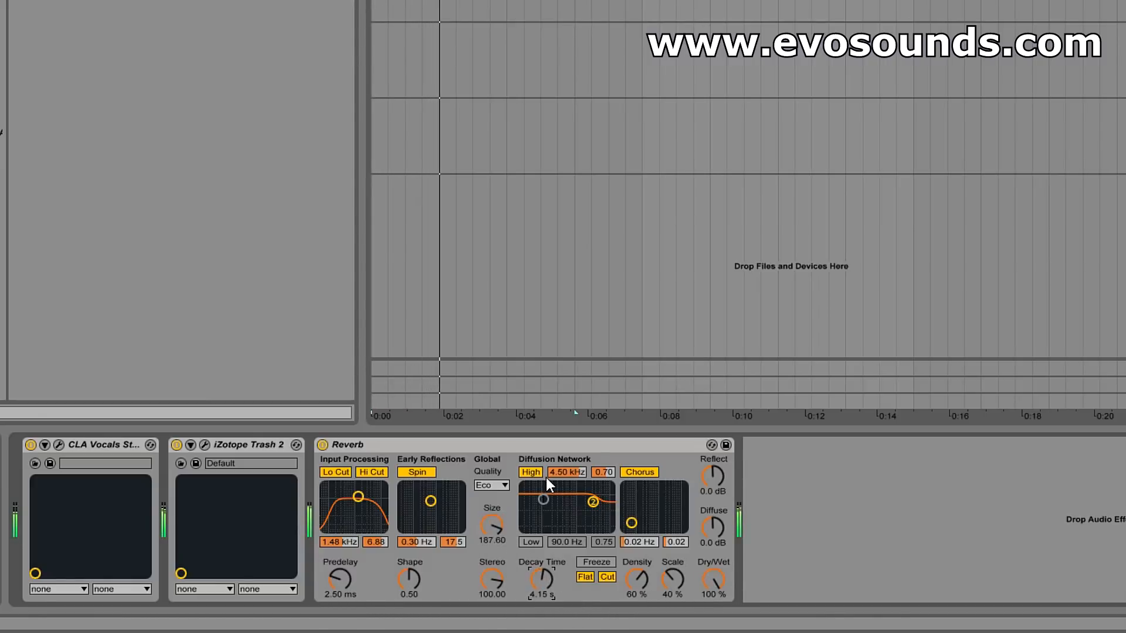
click(501, 486)
click(486, 499)
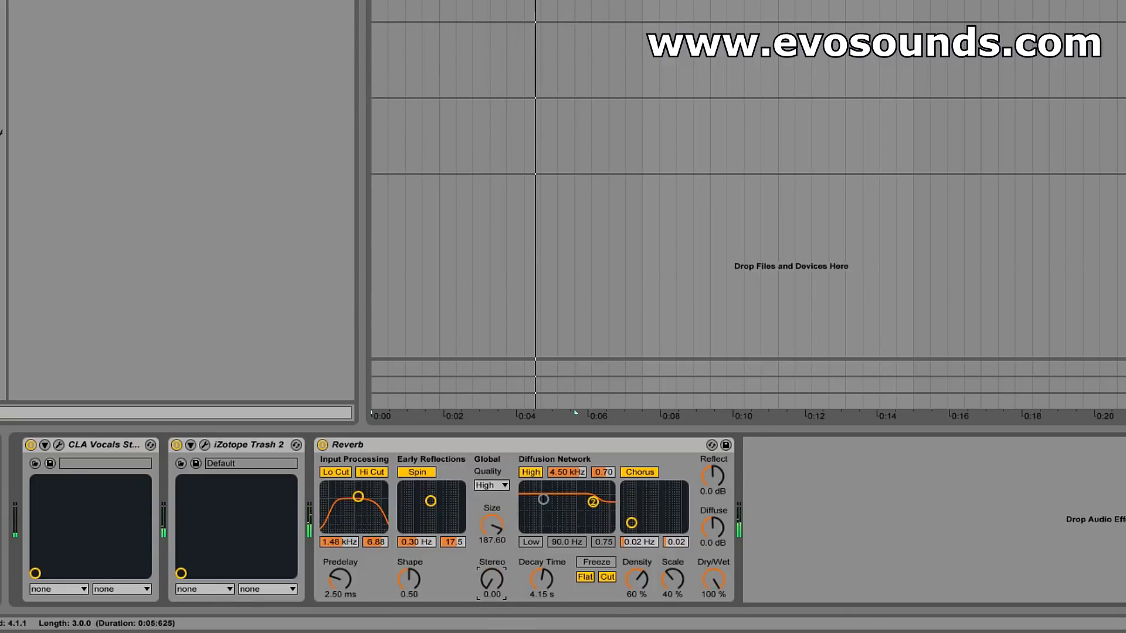
Widen the Reverb's Stereo to 120 and reduce its Size to 2.63
drag(491, 581, 491, 552)
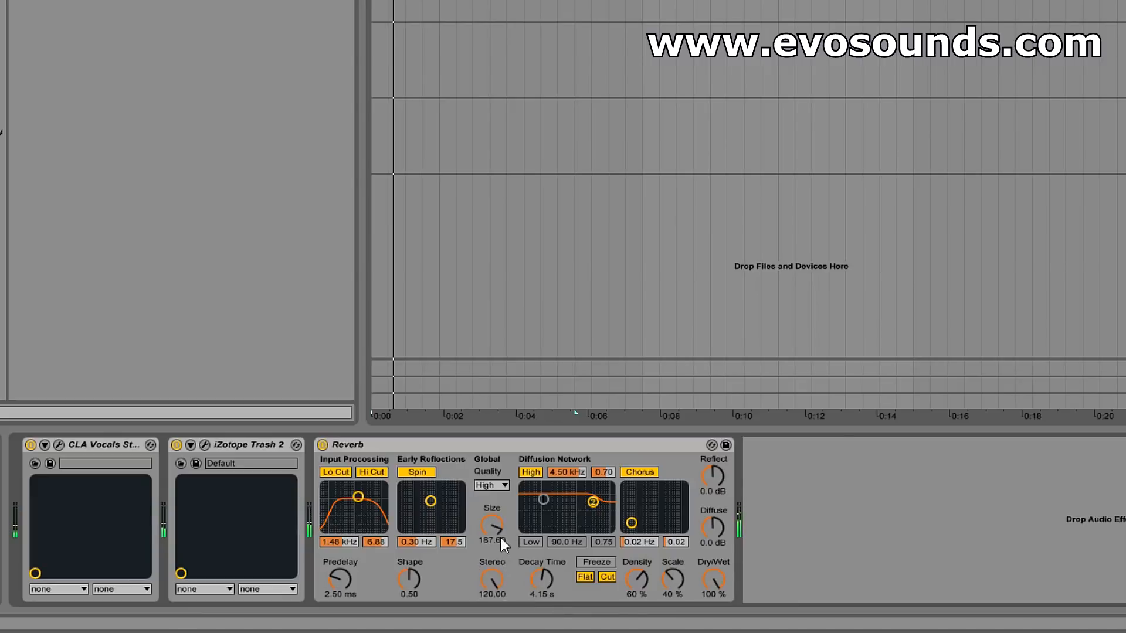
drag(491, 525, 491, 554)
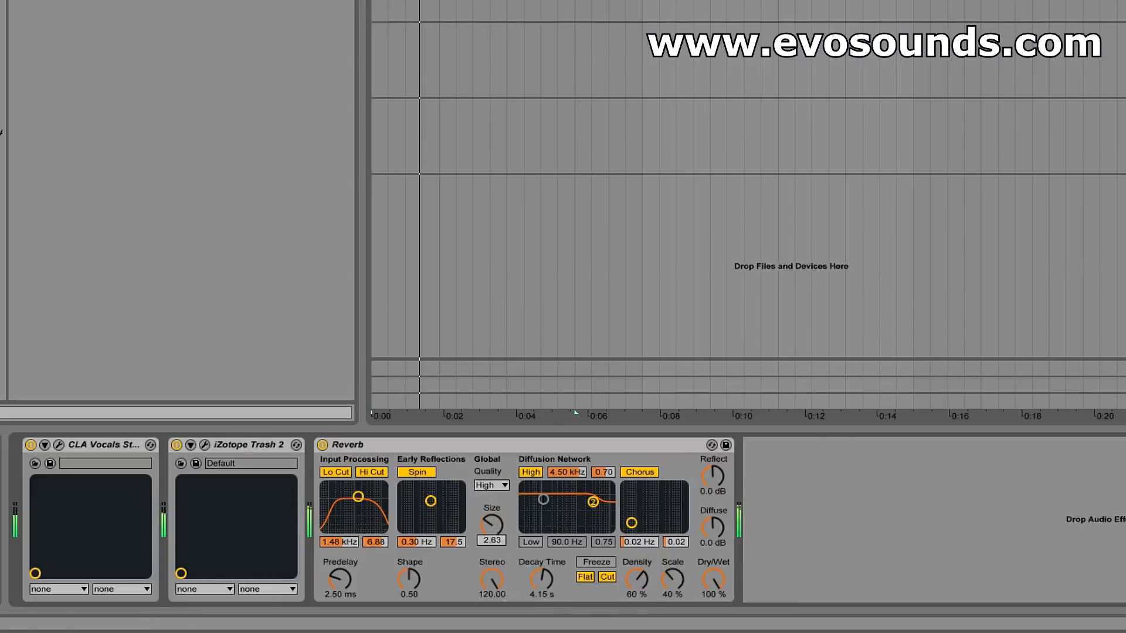
key(Escape)
Add a Ping Pong Delay after the Reverb, with its filter at 2.12 kHz and 5.65 width and Dry/Wet at 53%
text(ping)
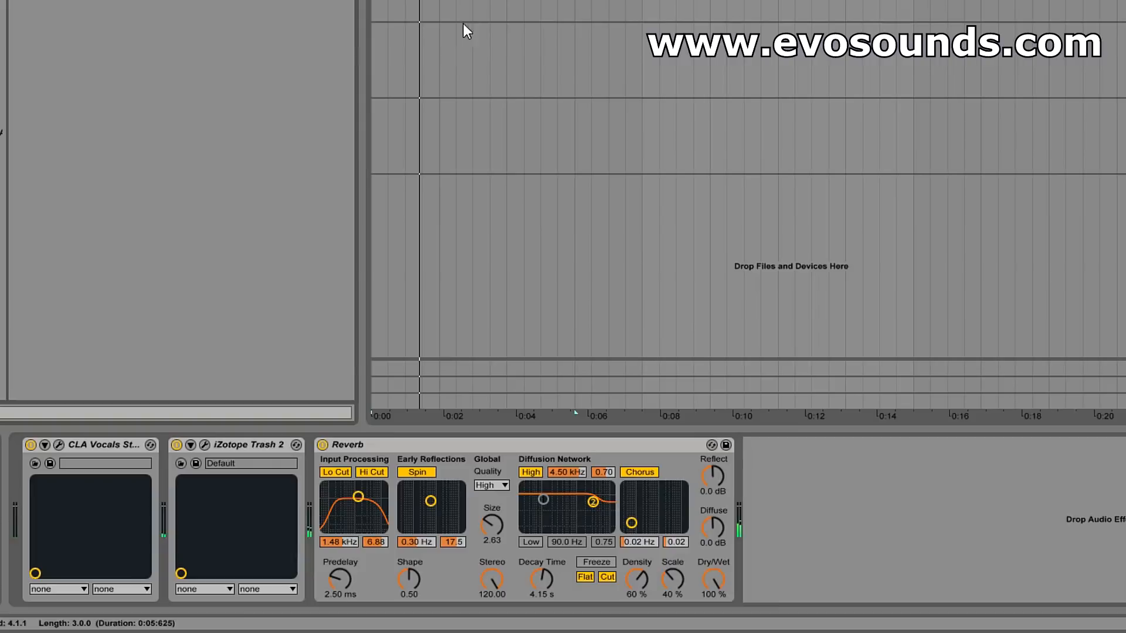
drag(70, 0, 833, 590)
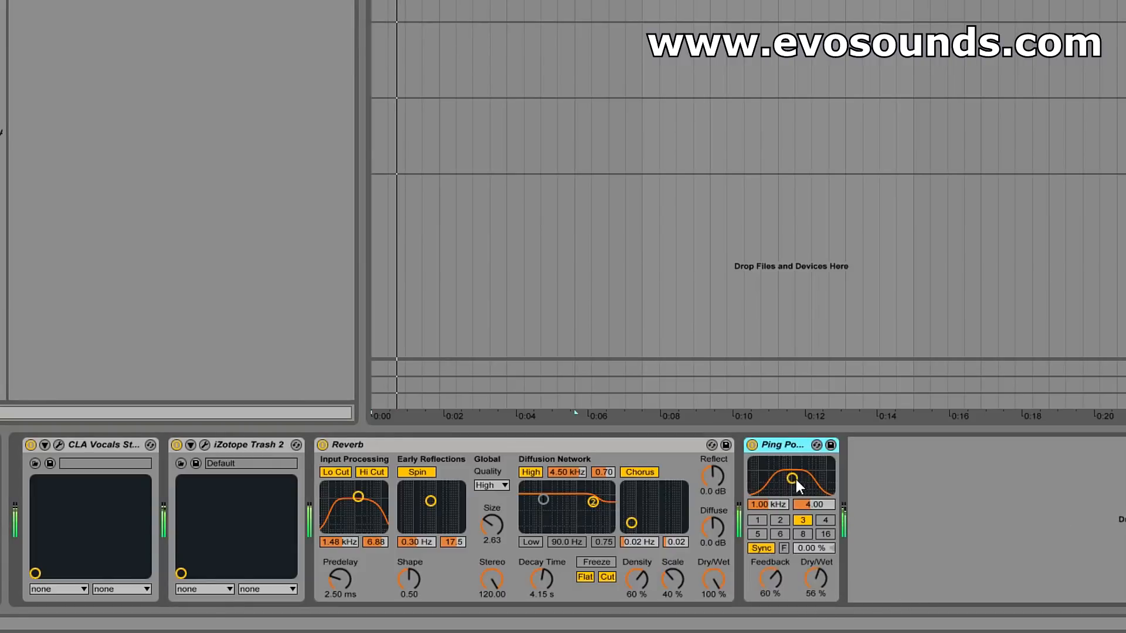
drag(792, 478, 801, 473)
drag(819, 564, 821, 570)
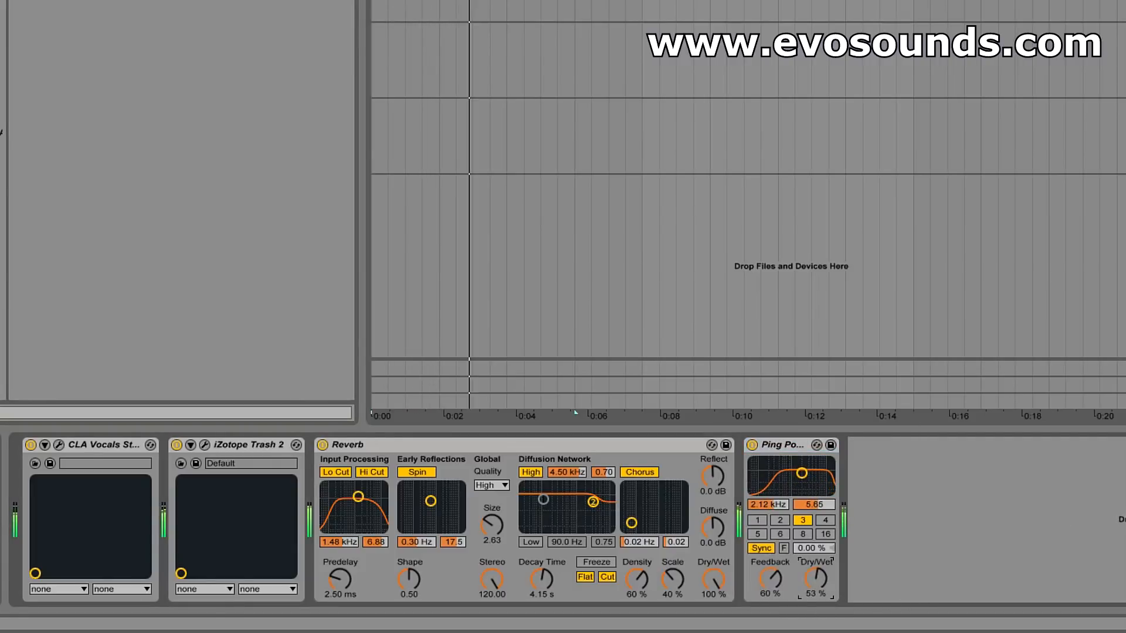
Reopen the Trash 2 window clear of the device controls and set the Reverb's Dry/Wet to 60%
click(206, 445)
click(927, 352)
drag(674, 159, 678, 164)
drag(528, 1, 677, 0)
drag(713, 579, 713, 600)
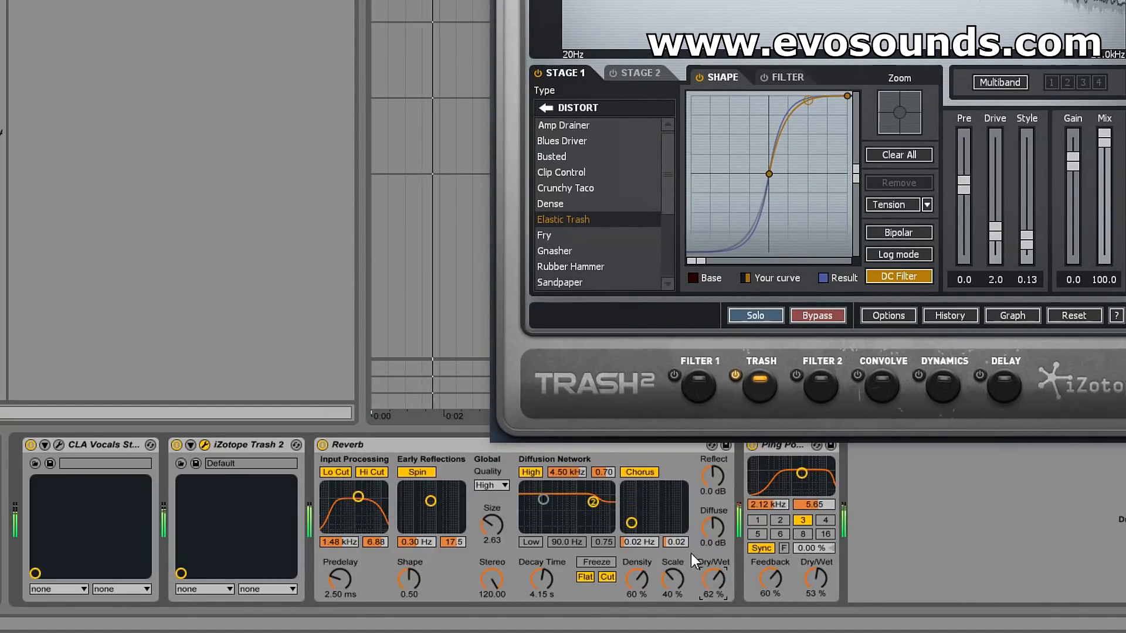
drag(708, 579, 707, 584)
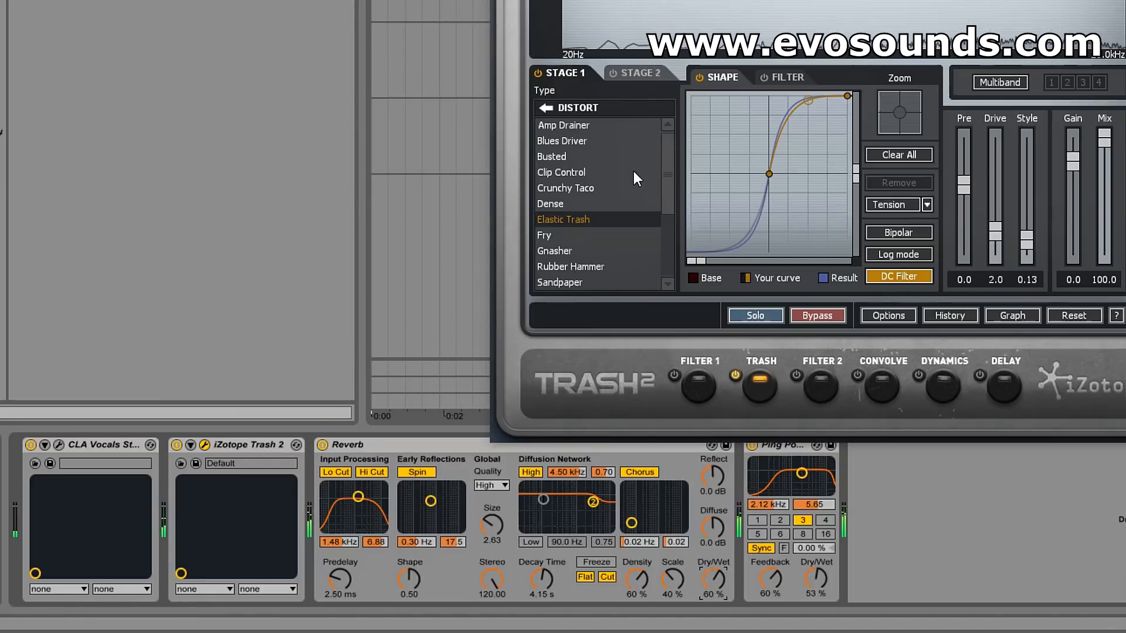
Enable Stage 2 in Trash 2 and set its distortion type to Hard Chip from the Retro category
click(636, 71)
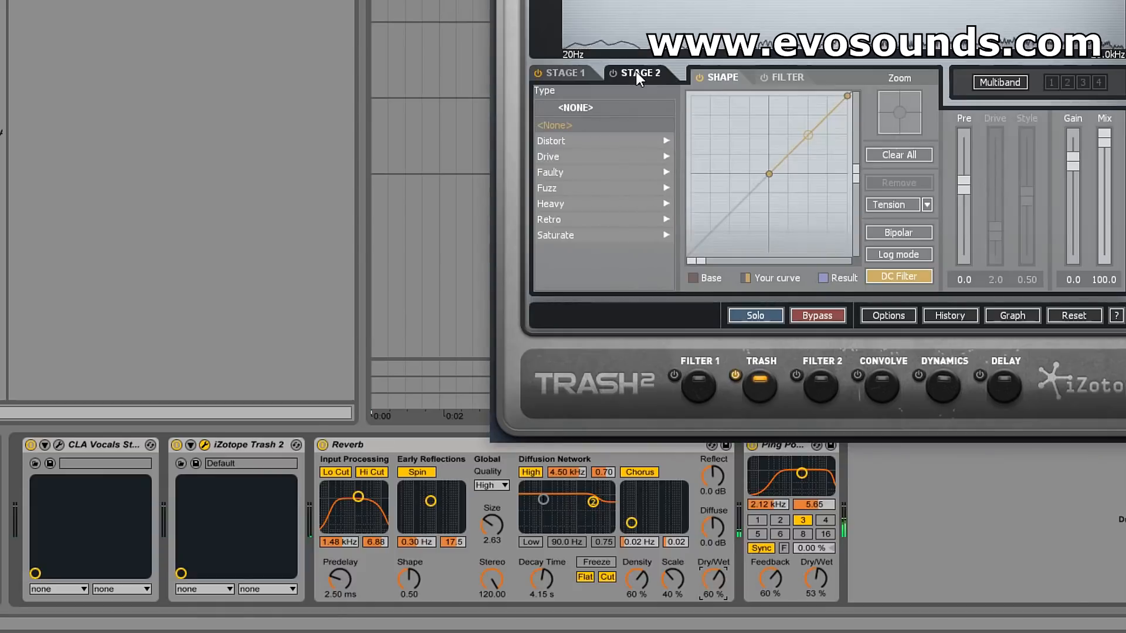
click(582, 73)
click(618, 70)
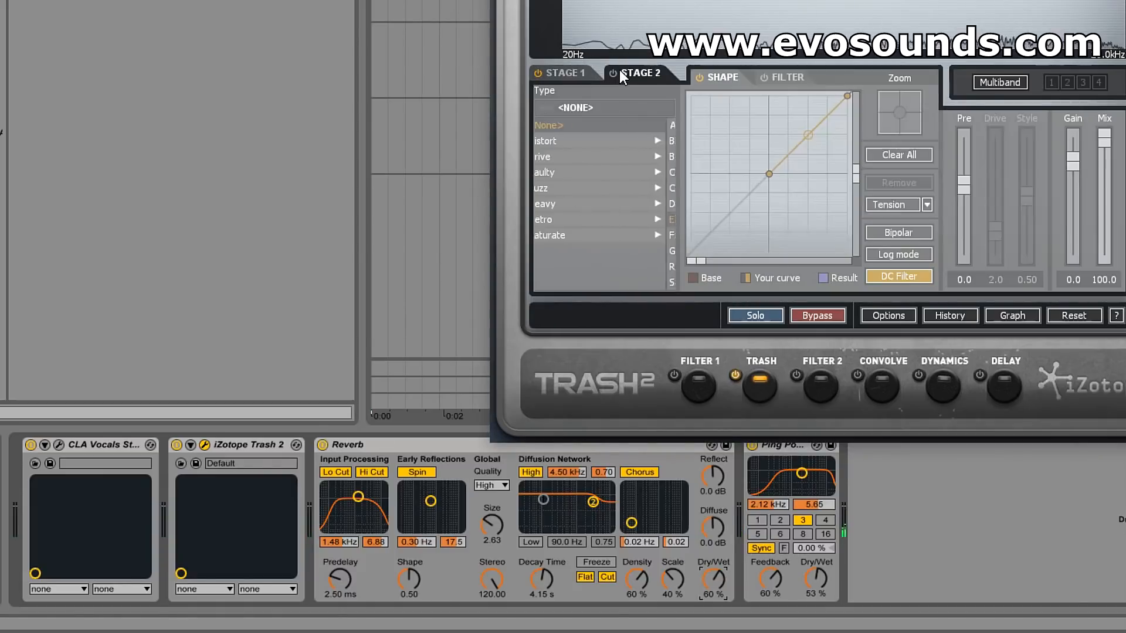
click(613, 72)
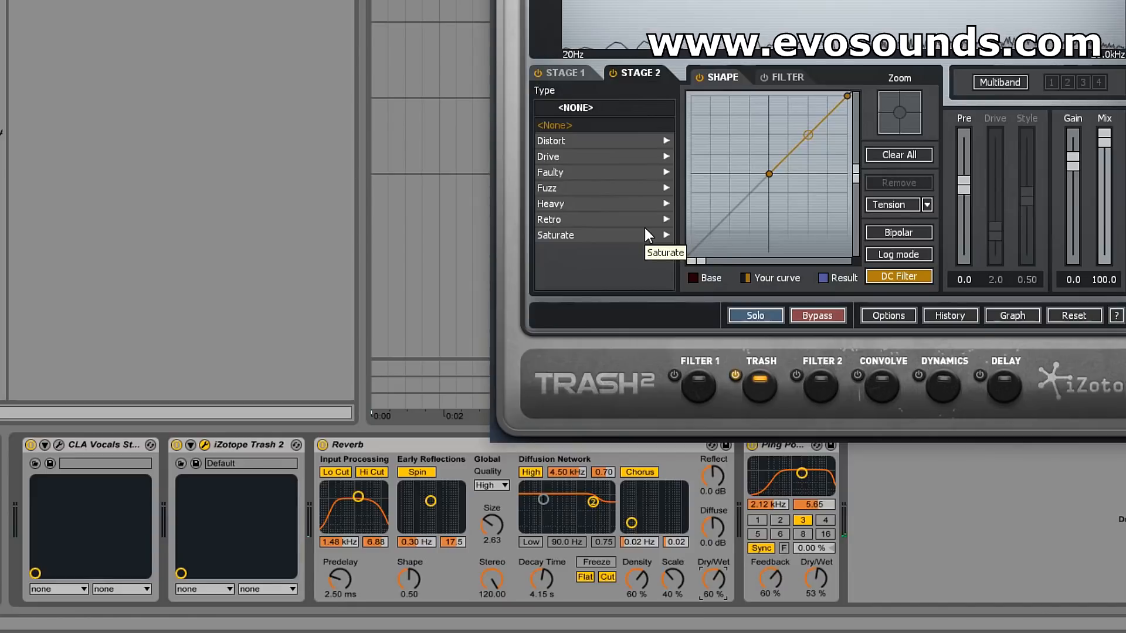
click(542, 219)
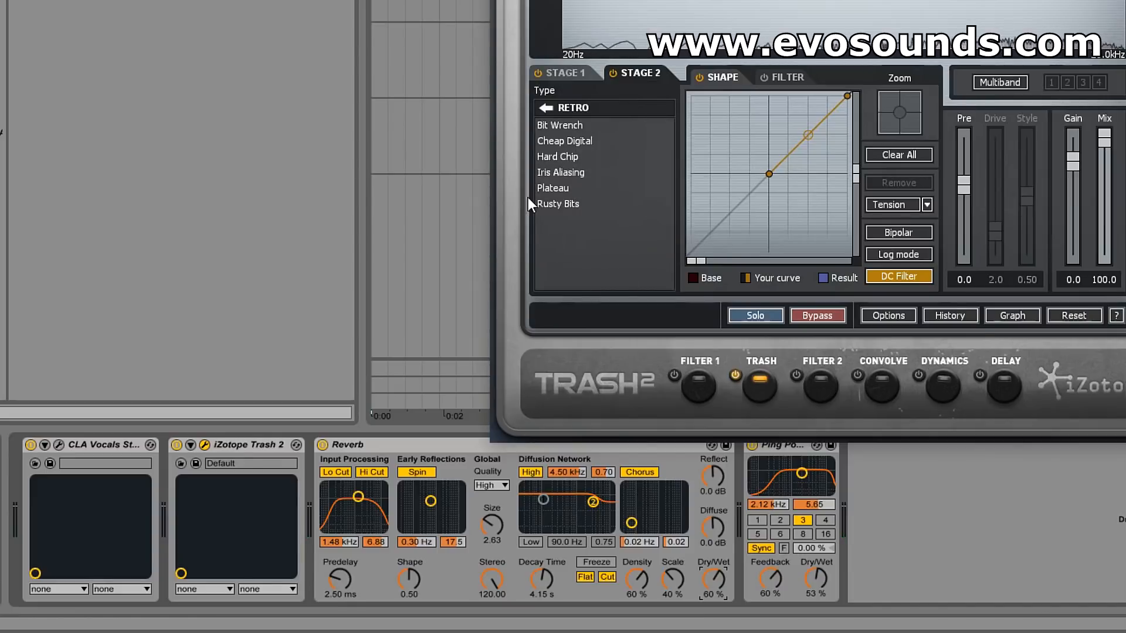
click(560, 156)
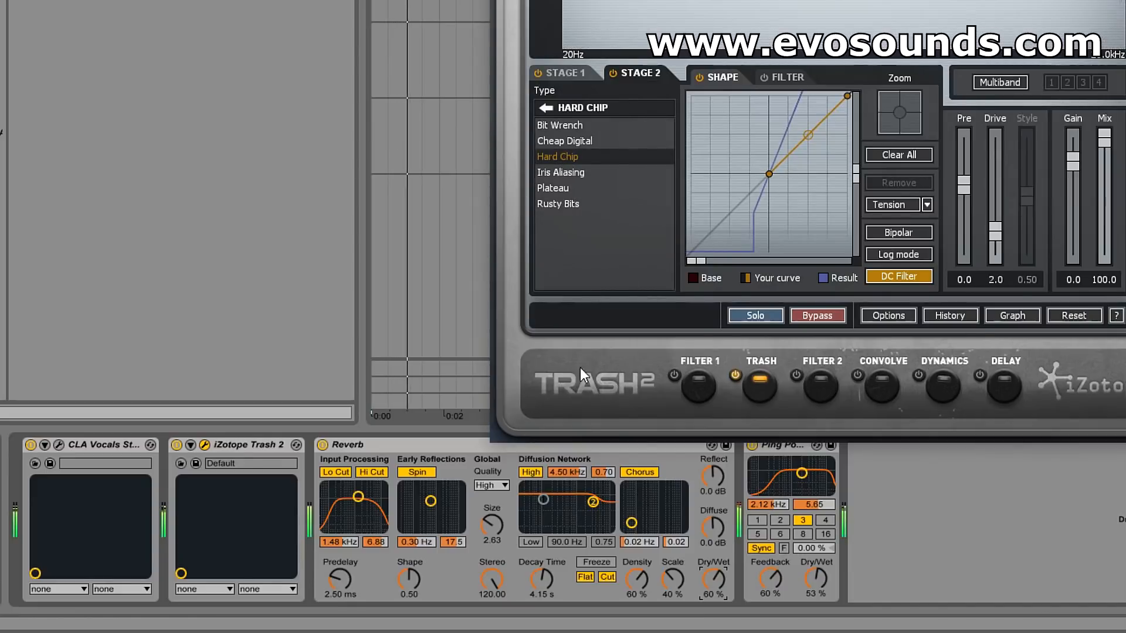
Set the Ping Pong Delay's filter to 1.16 kHz with a width of 2.30 and its Dry/Wet to 60%
drag(802, 473, 794, 481)
drag(808, 557, 810, 553)
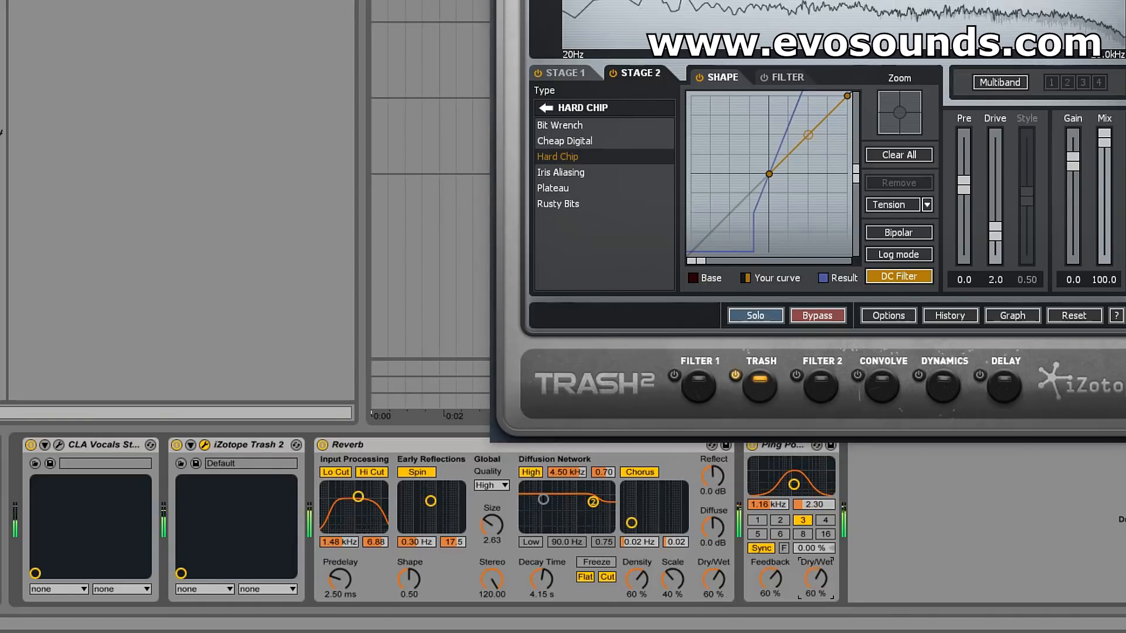
Set the Reverb's Dry/Wet to 100%, Size to 1.09 and Decay Time to 679 ms
drag(505, 530, 504, 505)
click(720, 574)
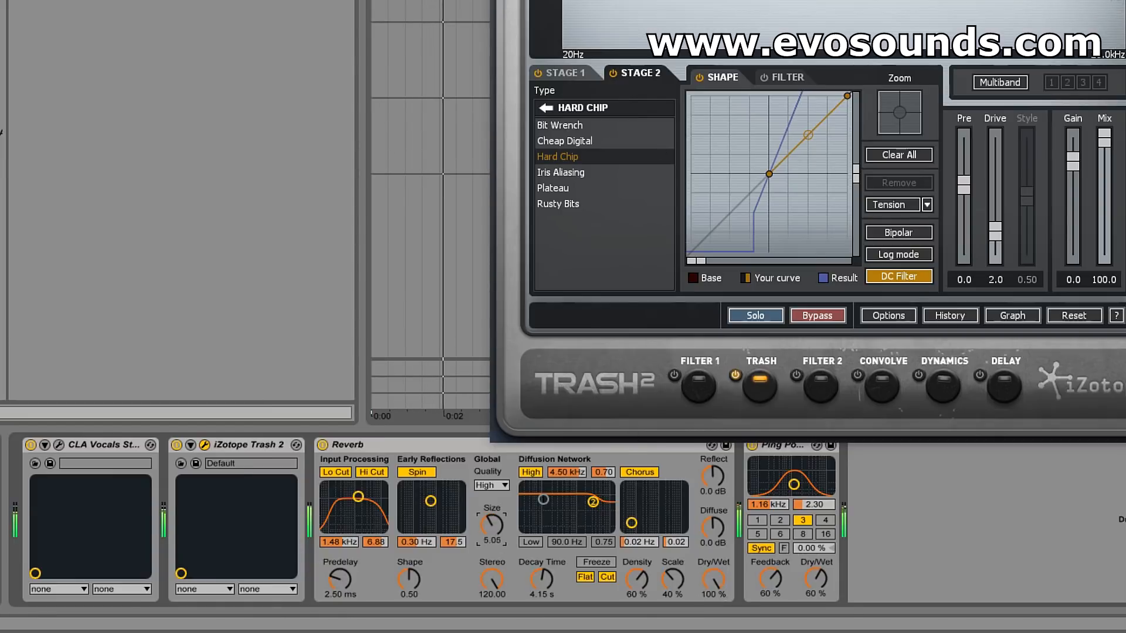
drag(542, 581, 542, 628)
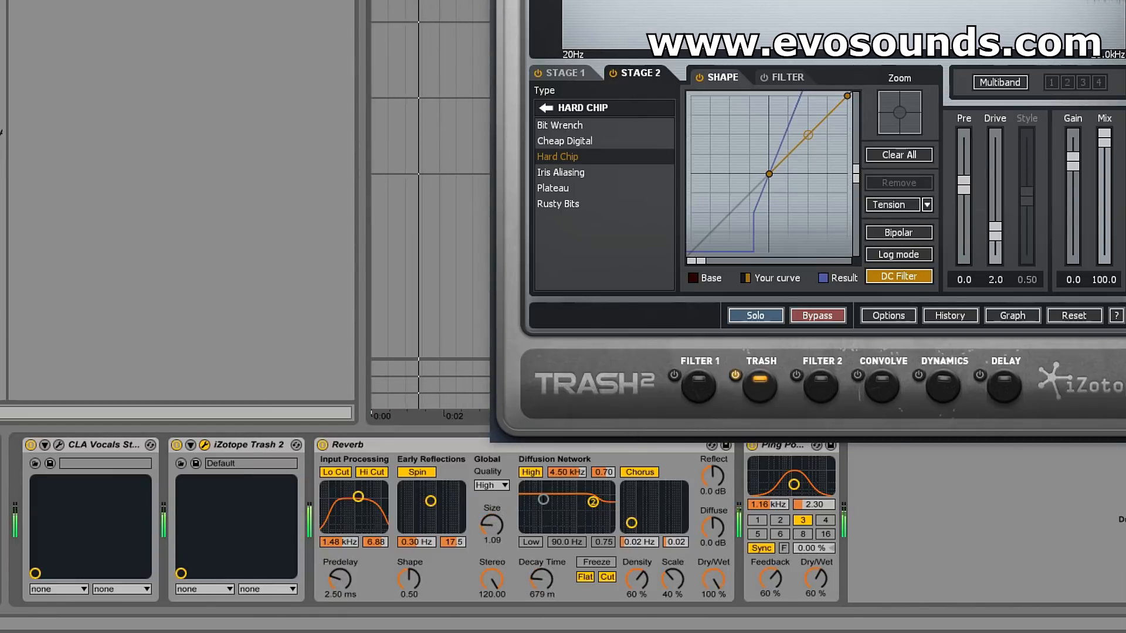
Delete the Reverb and the Ping Pong Delay from the vocal track's device chain
click(322, 444)
key(Delete)
key(Delete)
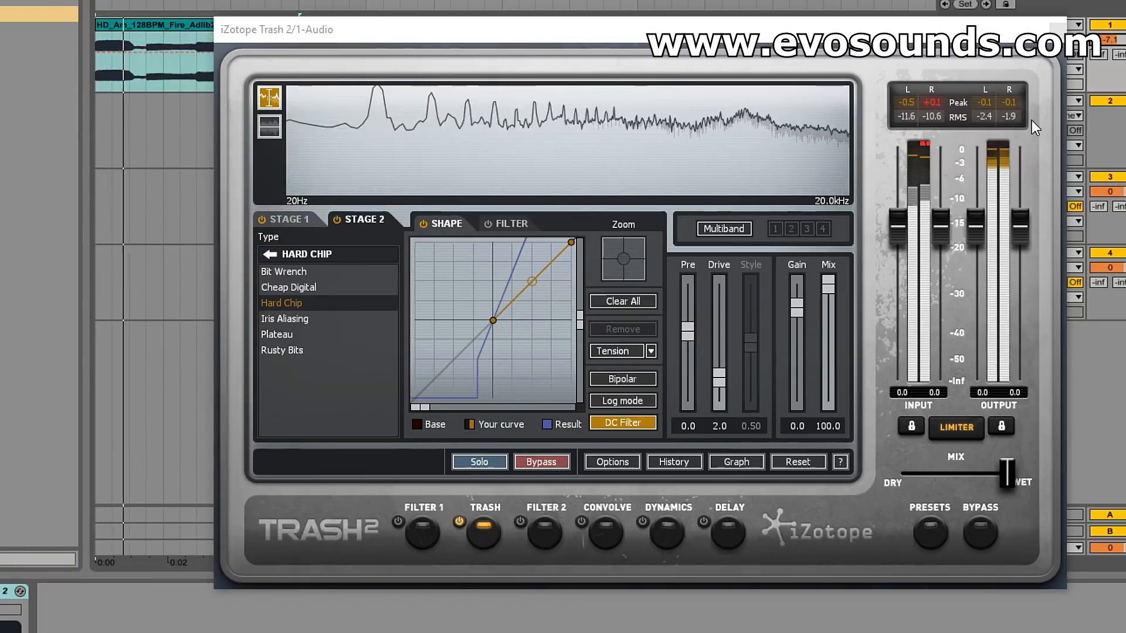
Compare the Stage 1 and Stage 2 distortion settings on the vocal track's Trash 2
click(296, 219)
click(361, 218)
click(284, 219)
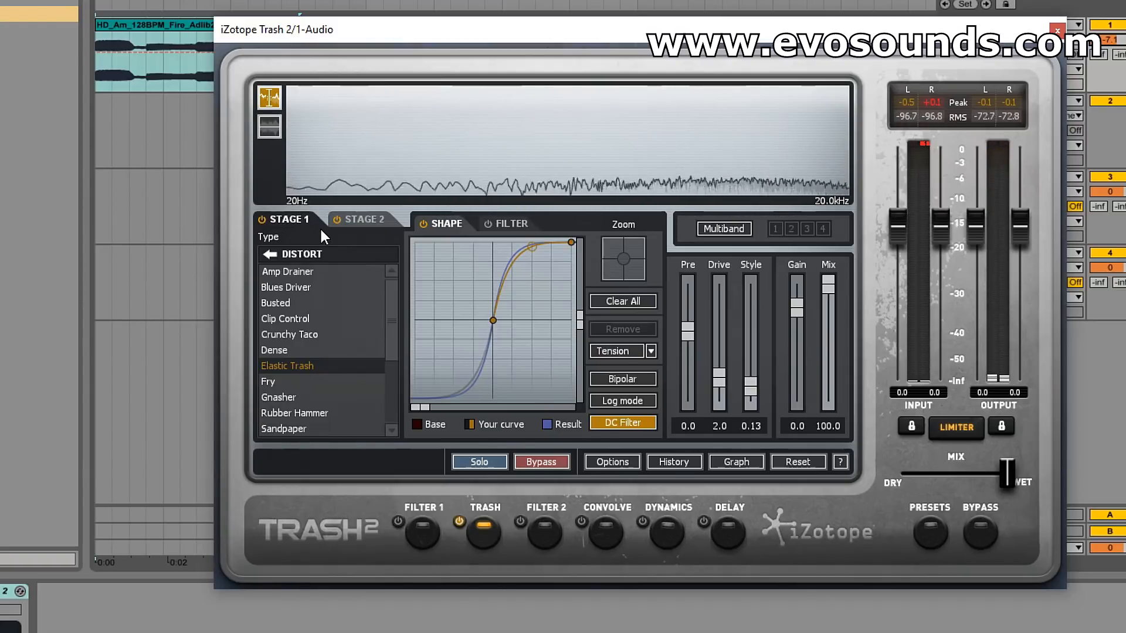
Enable Filter 1 with node 5 at about 1484 Hz and -0.1 dB, and view the Convolve and Filter 2 modules
click(423, 534)
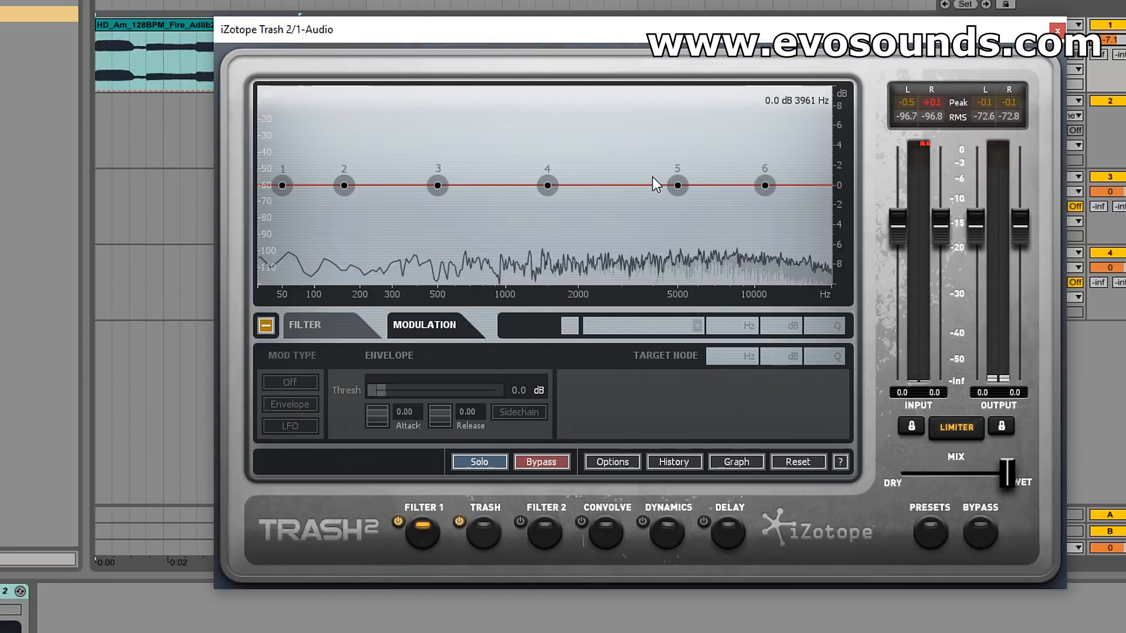
drag(677, 187, 580, 188)
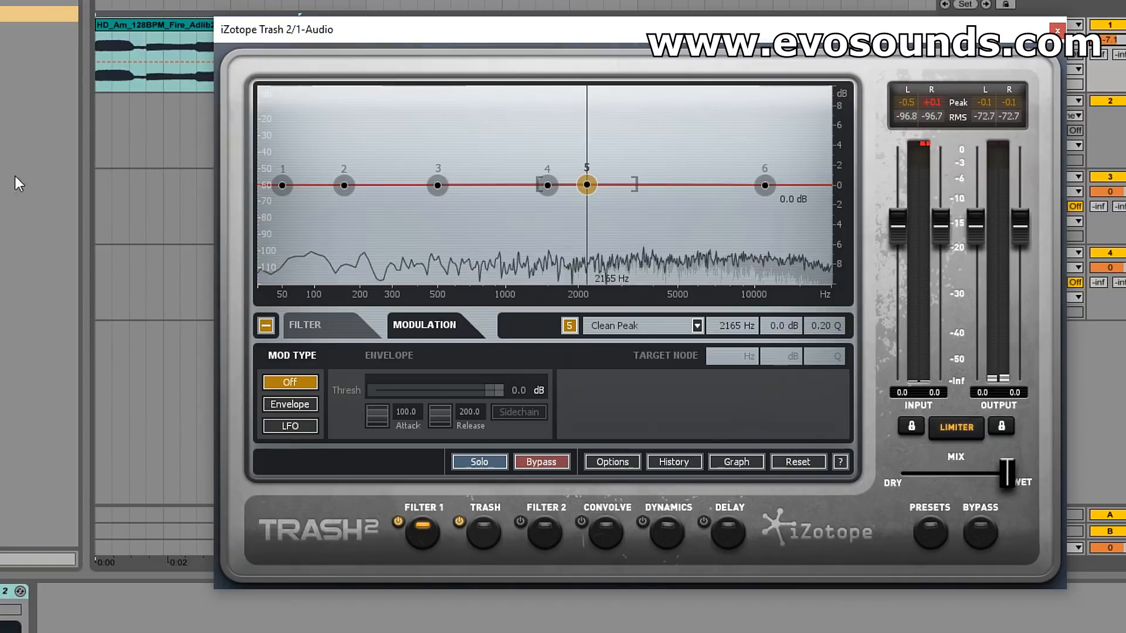
drag(587, 185, 546, 186)
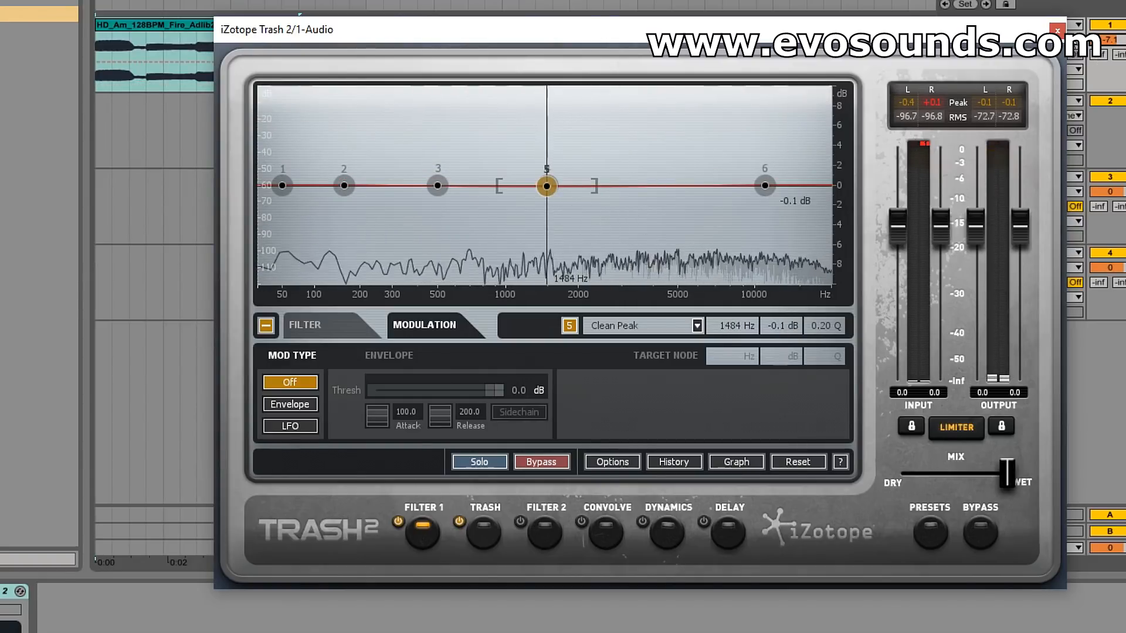
click(608, 529)
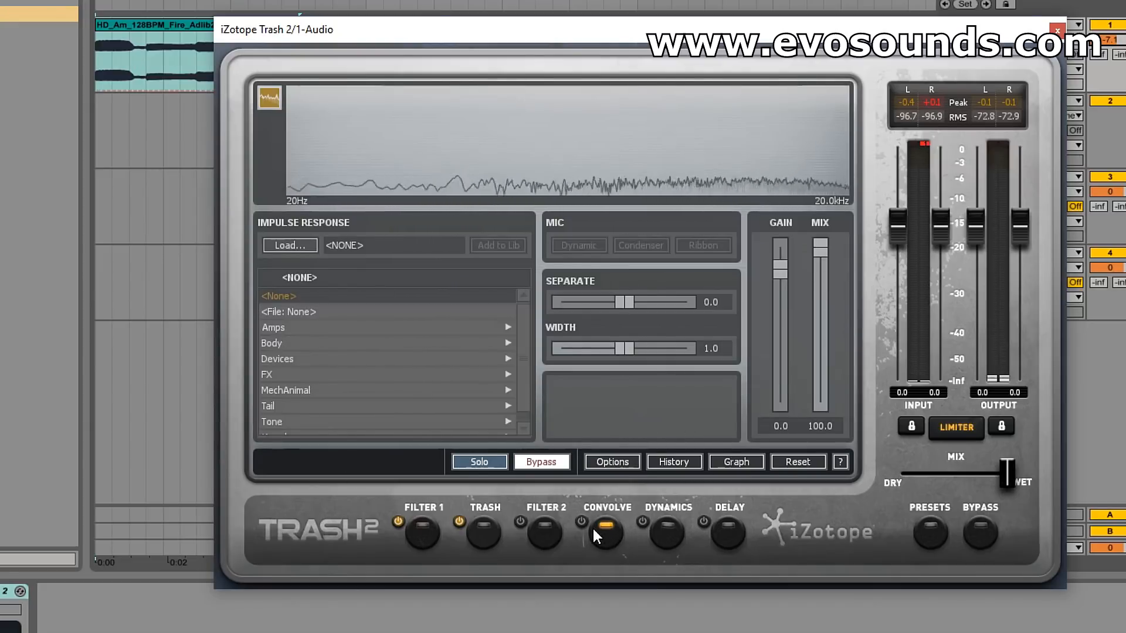
click(545, 531)
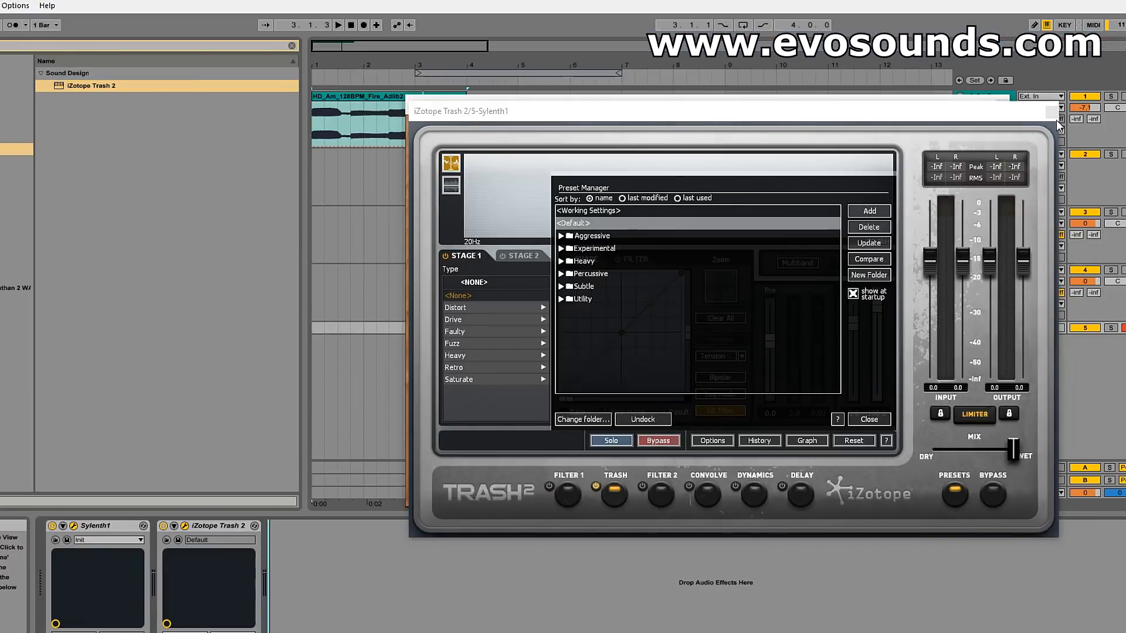
Arrange the Sylenth1 and Trash 2 plugin windows of the Sylenth1 track side by side
click(1022, 114)
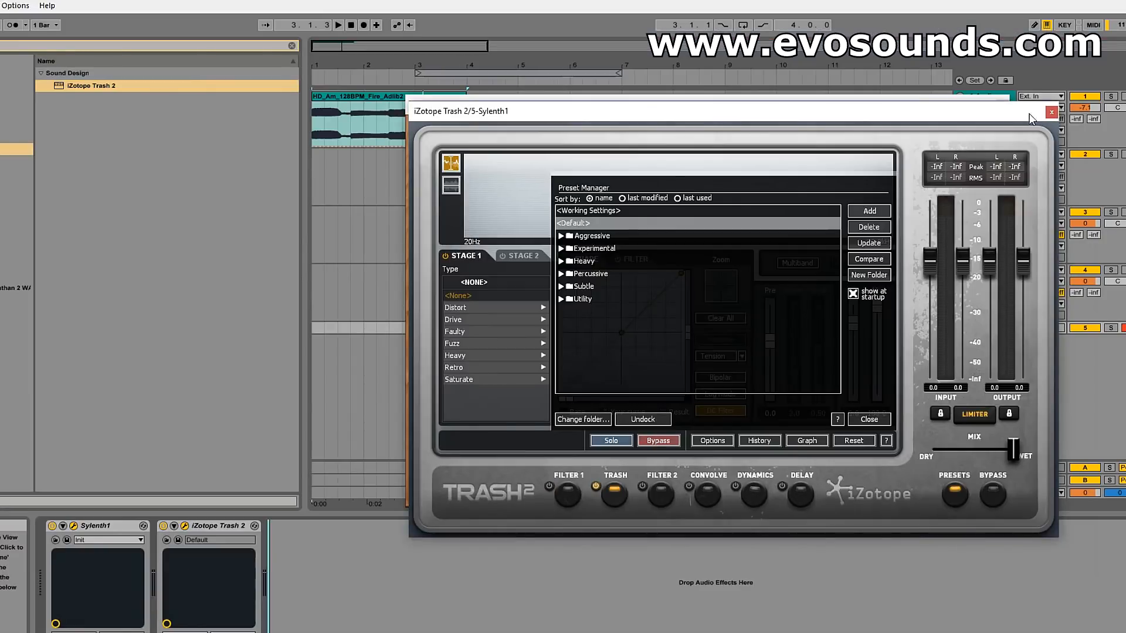
click(1051, 112)
drag(948, 100, 568, 100)
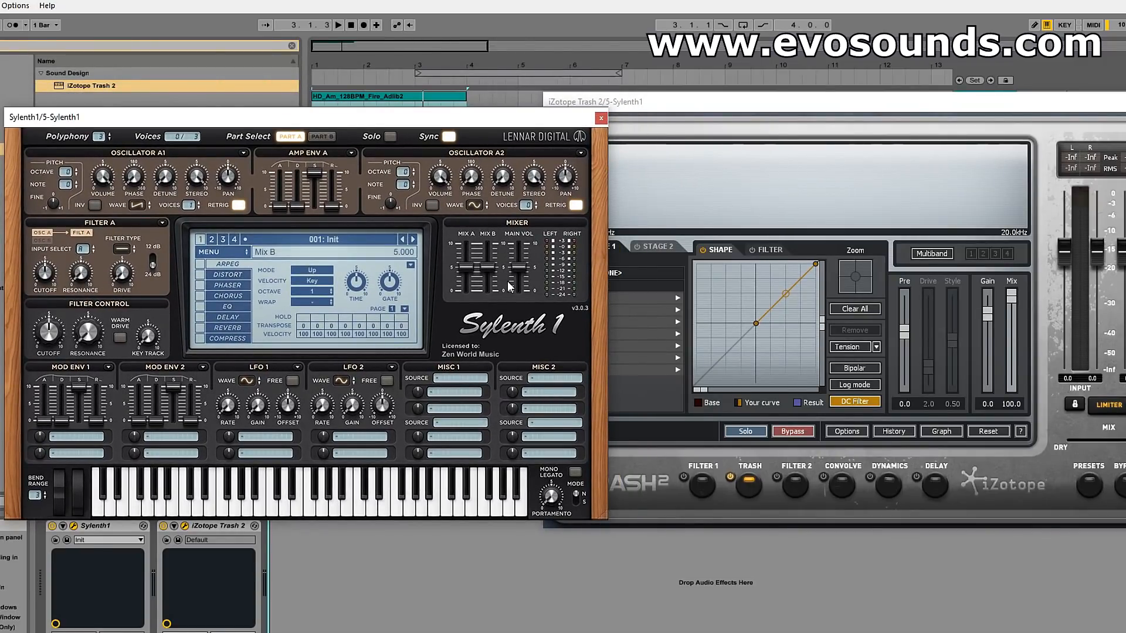
click(699, 102)
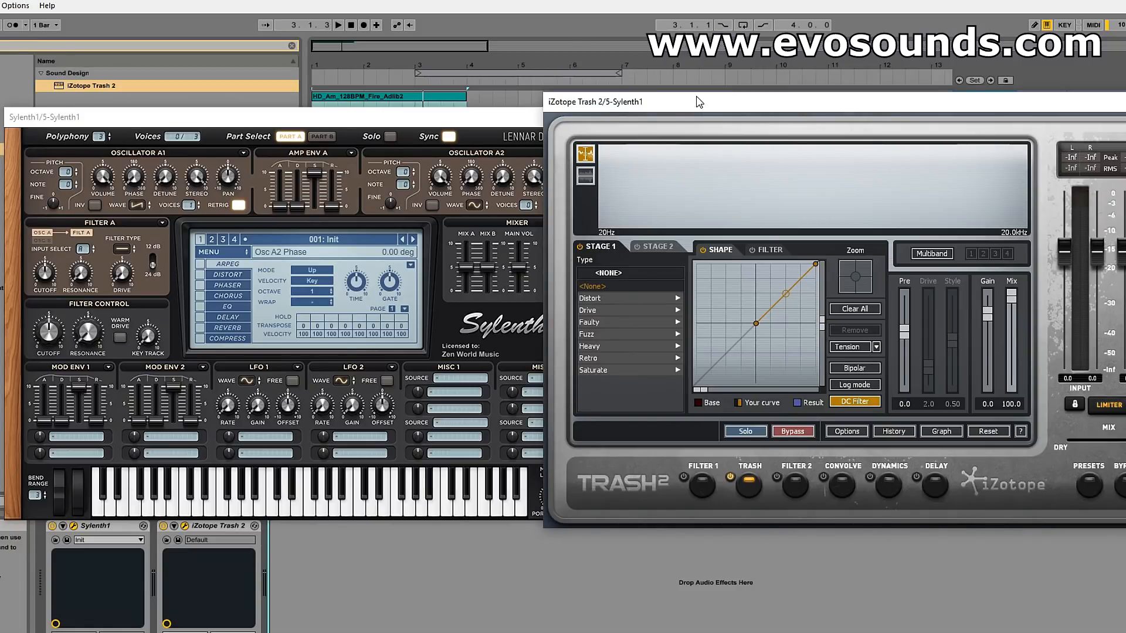
Turn on Mono Legato in Sylenth1 and set the portamento mode to Slide
click(497, 122)
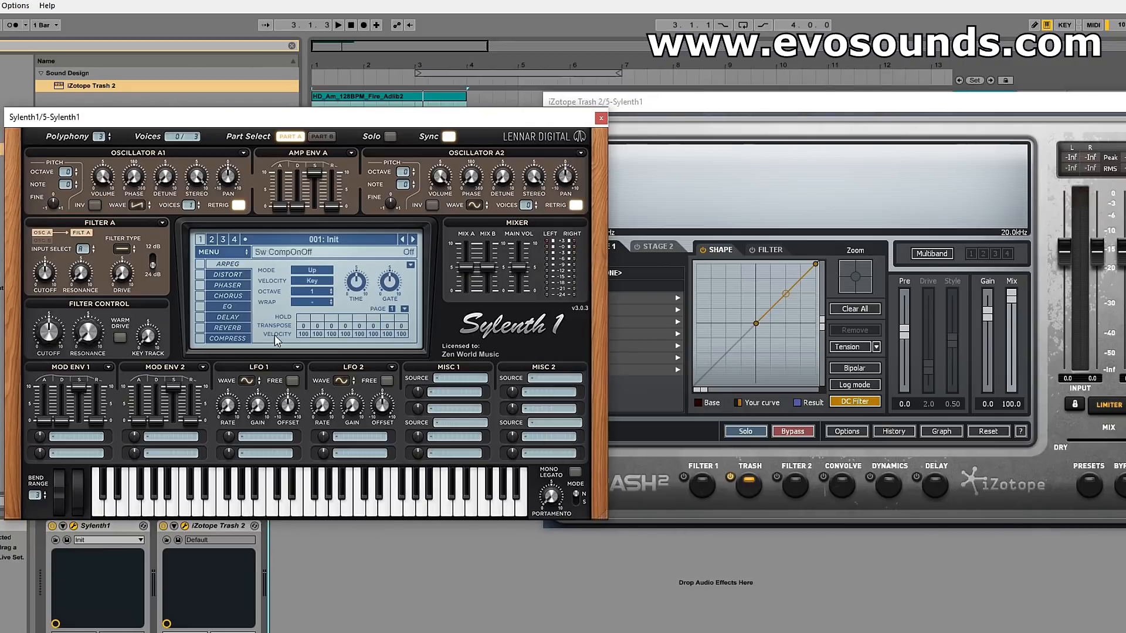
click(575, 472)
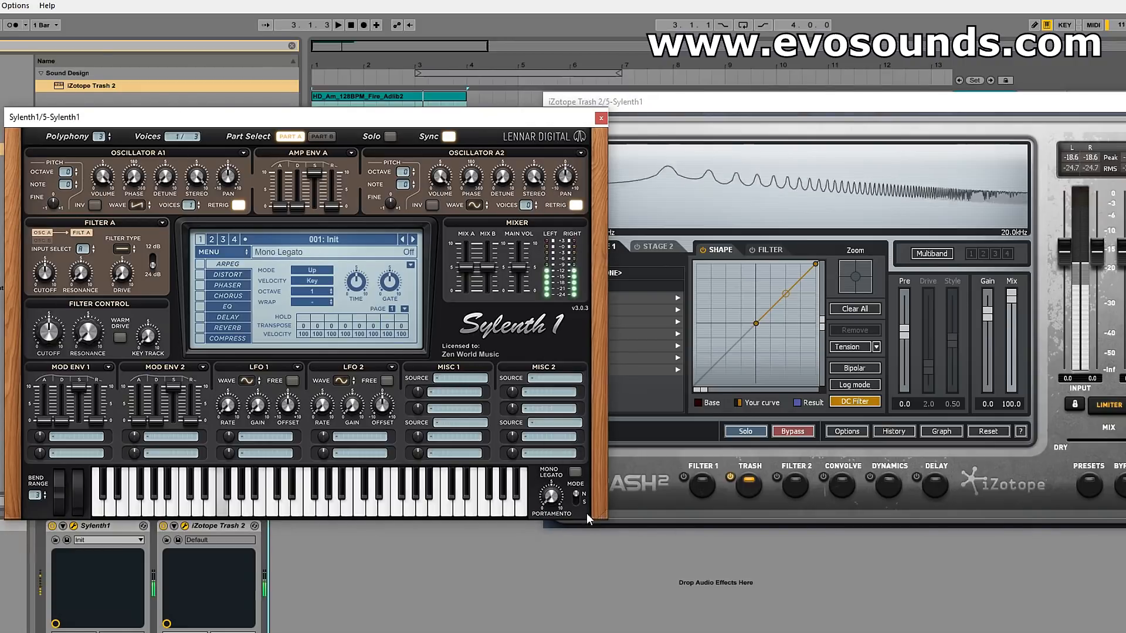
click(575, 499)
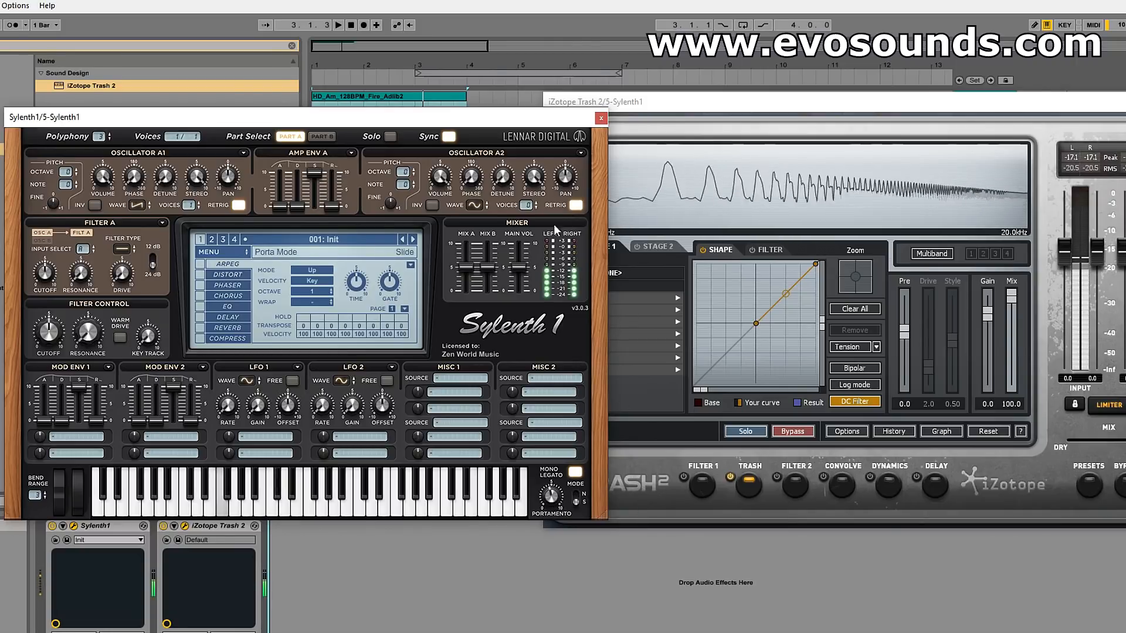
Unfold the Sylenth1 track in the arrangement and reposition the Trash 2 window to overlap the synth
drag(1115, 102, 1062, 370)
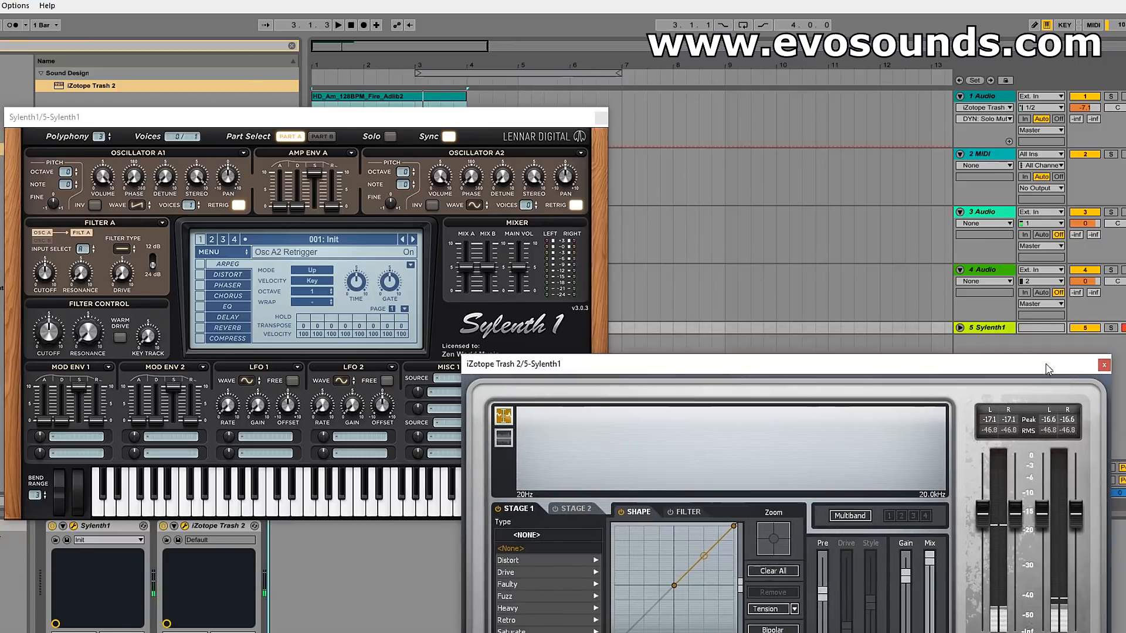
click(959, 328)
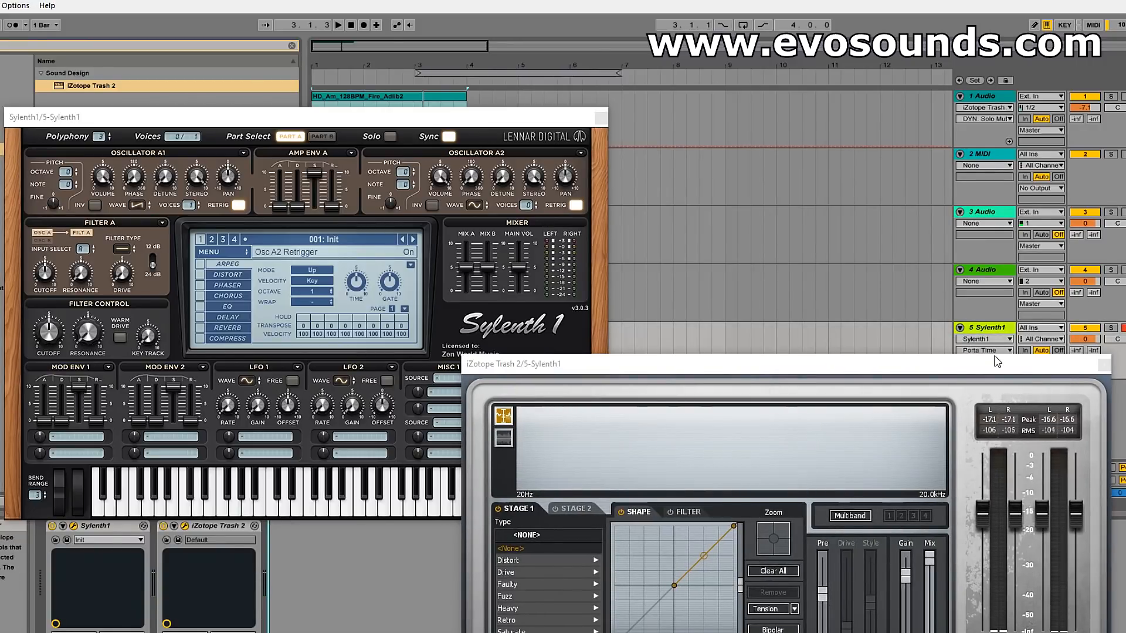
drag(665, 376, 473, 110)
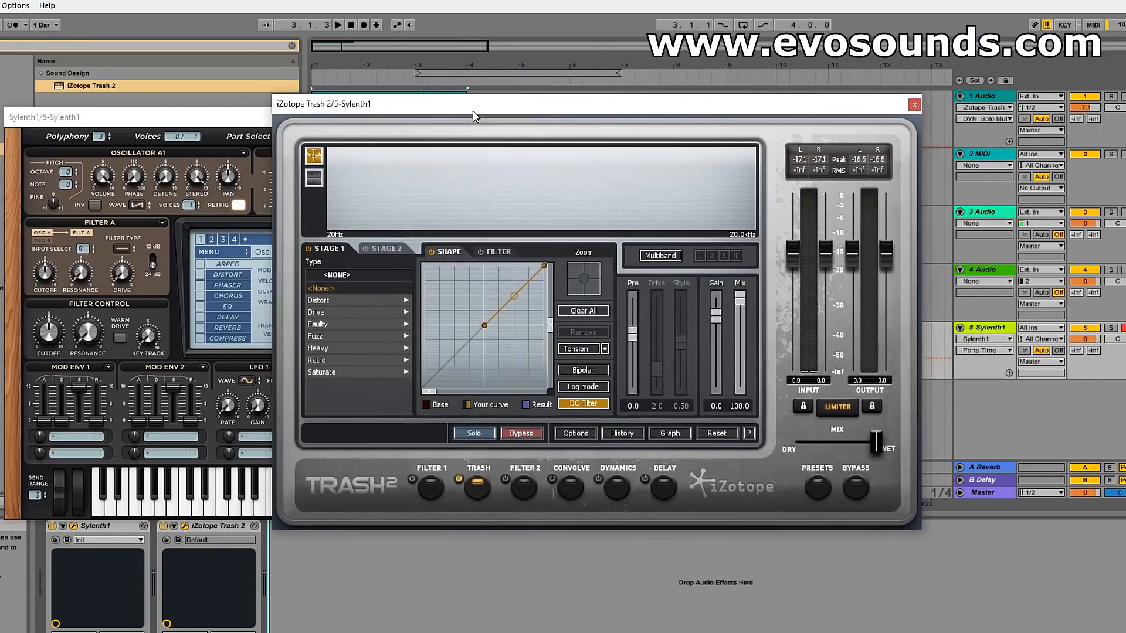
Audition the Crispy distortion on the synth, and set Stage 1's type to Double Stages with an upward-bent curve
click(326, 325)
click(343, 326)
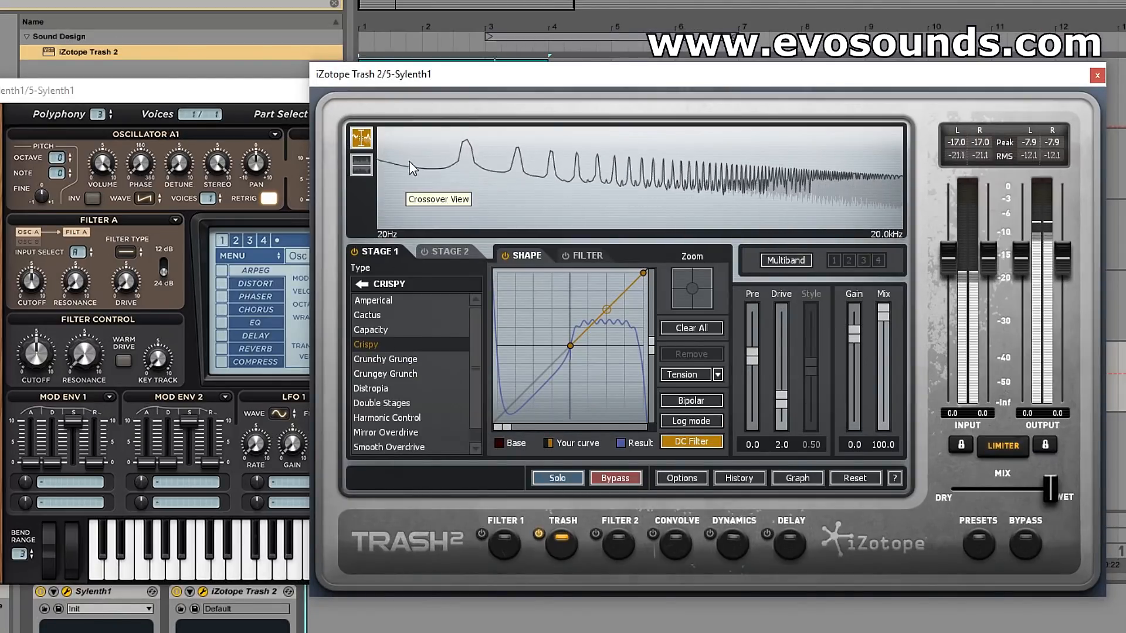
click(403, 403)
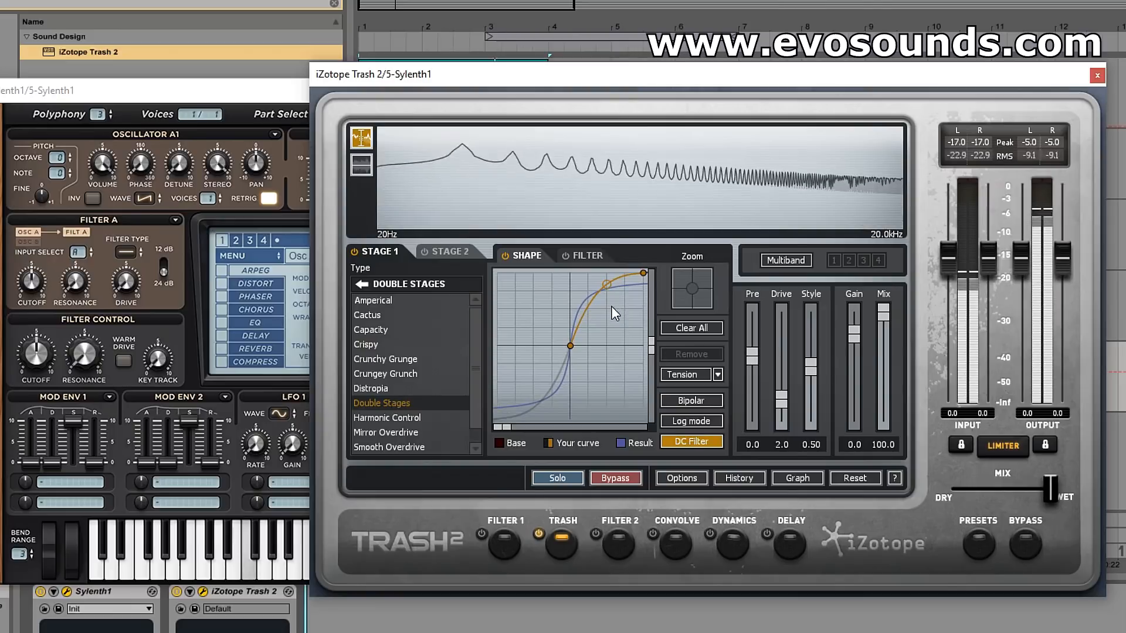
Audition the Retro distortion types Rusty Bits, Hard Chip and Bit Wrench in Stage 2
click(437, 252)
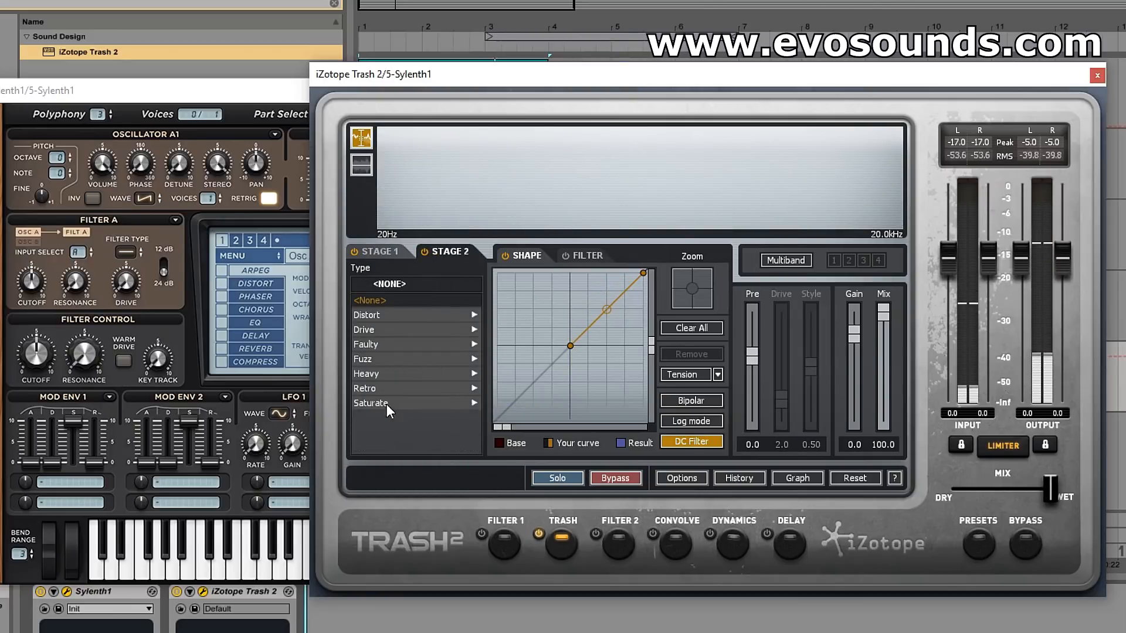
click(382, 401)
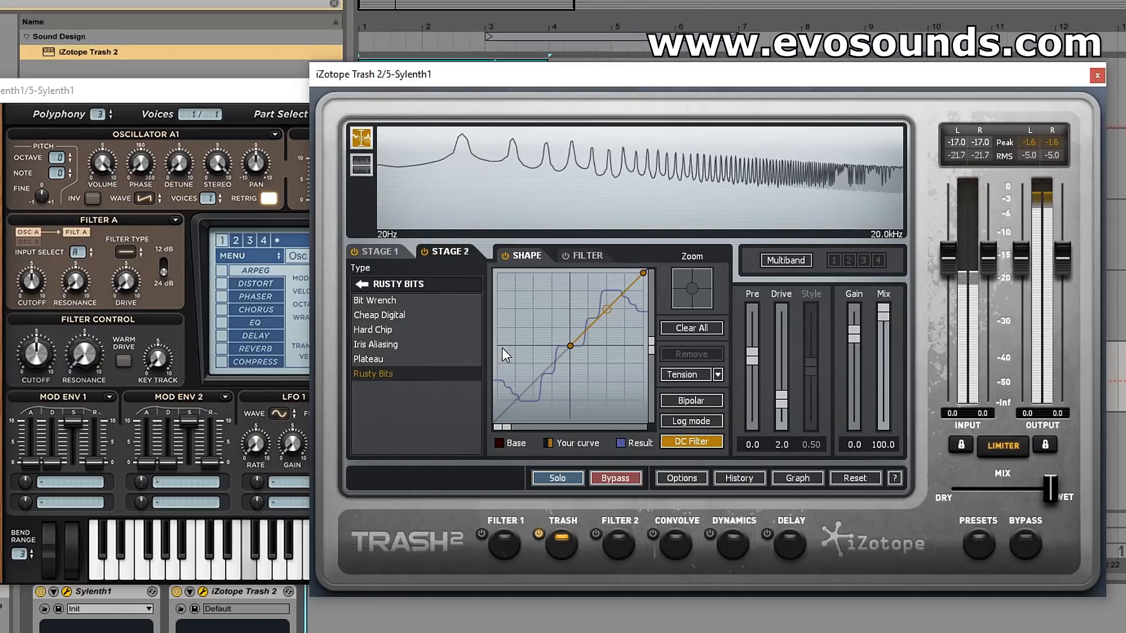
click(406, 340)
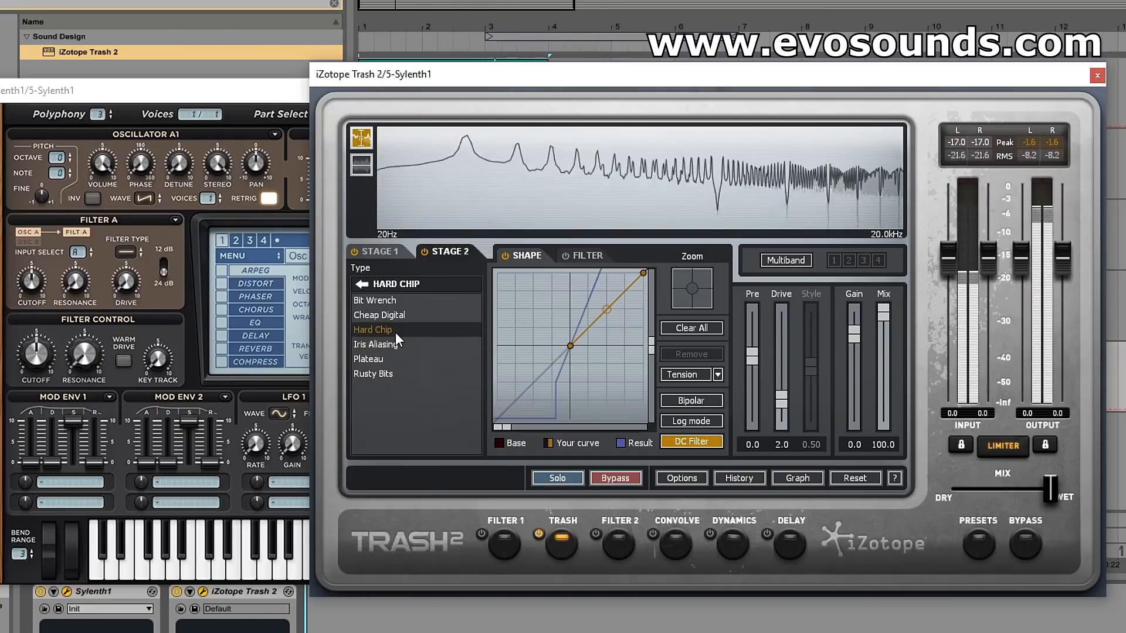
click(389, 319)
click(389, 300)
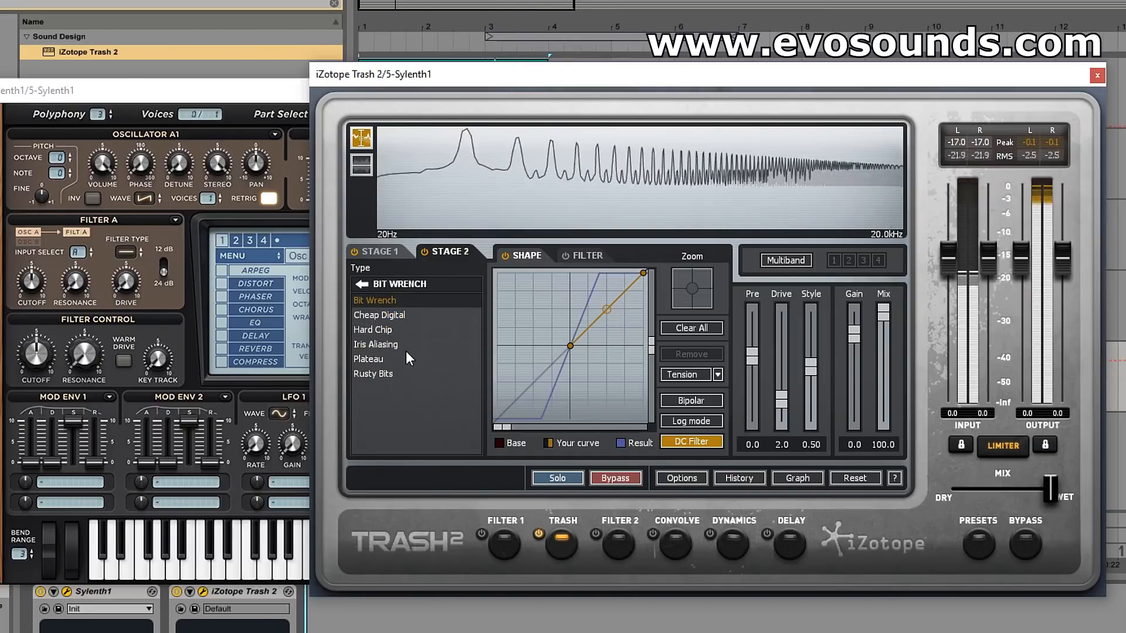
Try the Plateau distortion type in Stage 2 with its waveshaper curve bent downward
click(406, 347)
click(400, 358)
drag(604, 313, 624, 327)
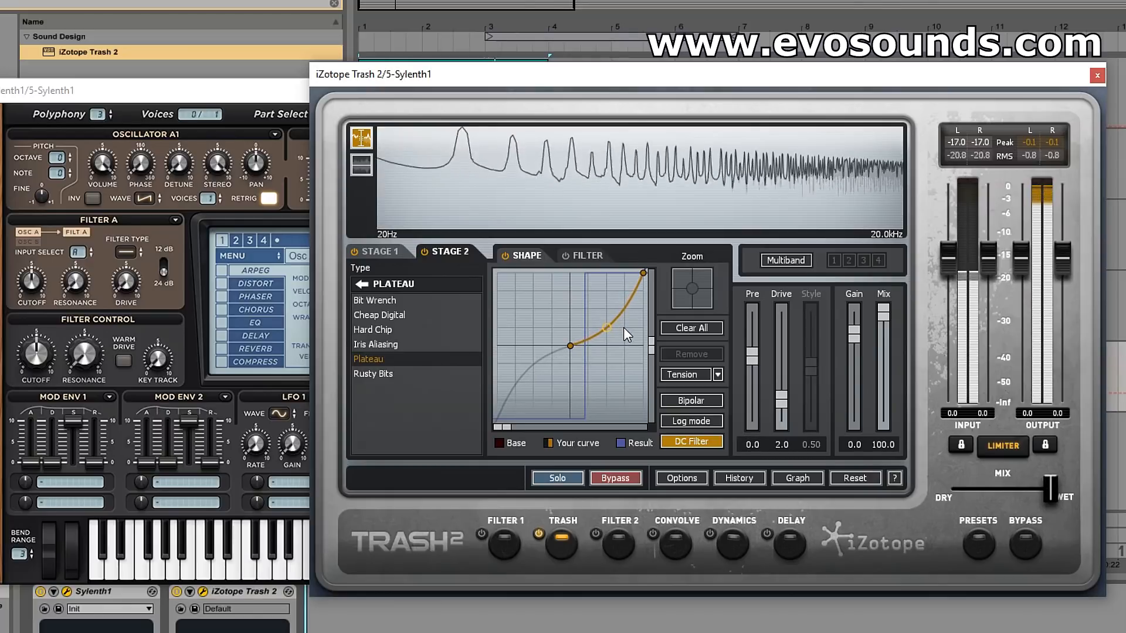
Try the Push Pull and Mild Excitement distortion types in Stage 2
click(362, 283)
click(385, 389)
click(376, 388)
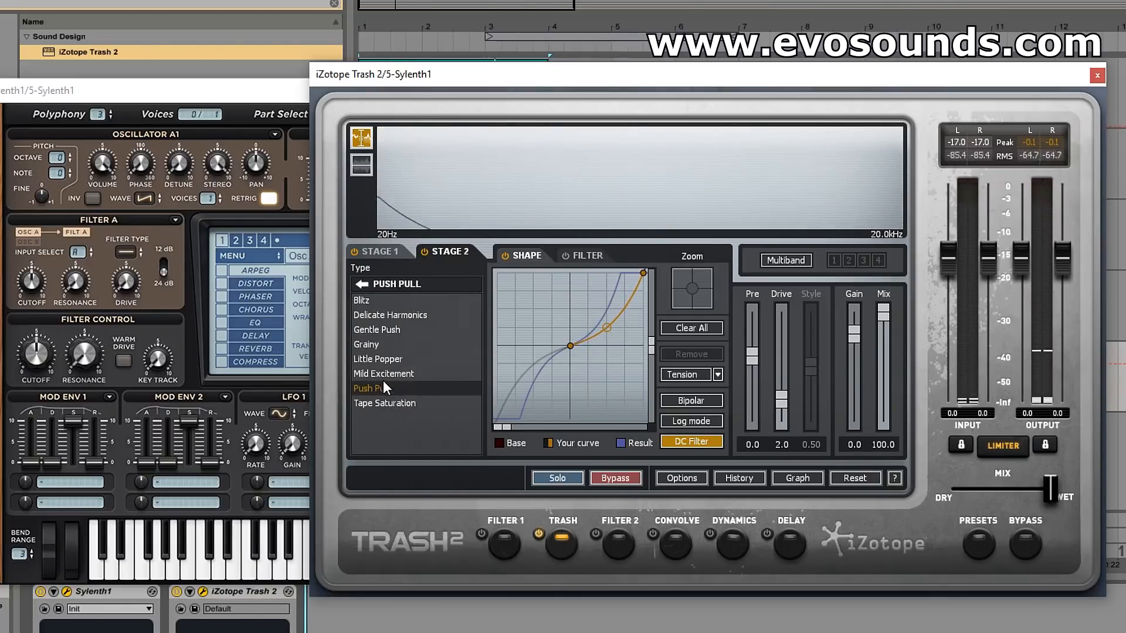
click(392, 375)
Set Stage 2's distortion type to Blitz and straighten its waveshaper curve
click(381, 250)
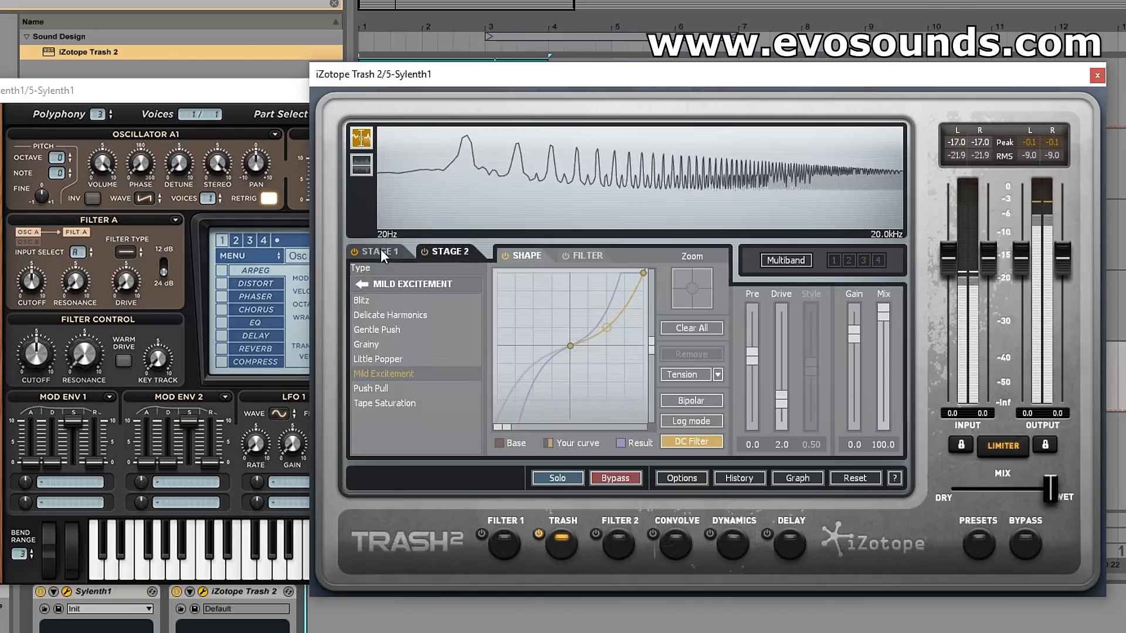
click(427, 249)
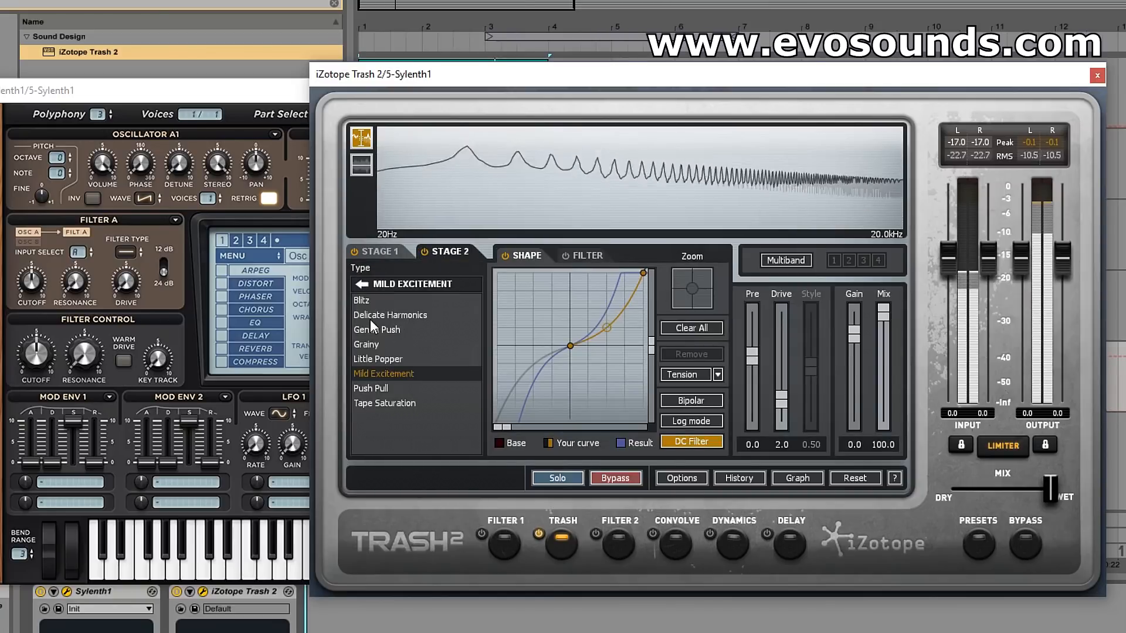
click(367, 301)
mouse_move(608, 327)
mouse_down()
mouse_move(607, 291)
mouse_move(594, 309)
mouse_up()
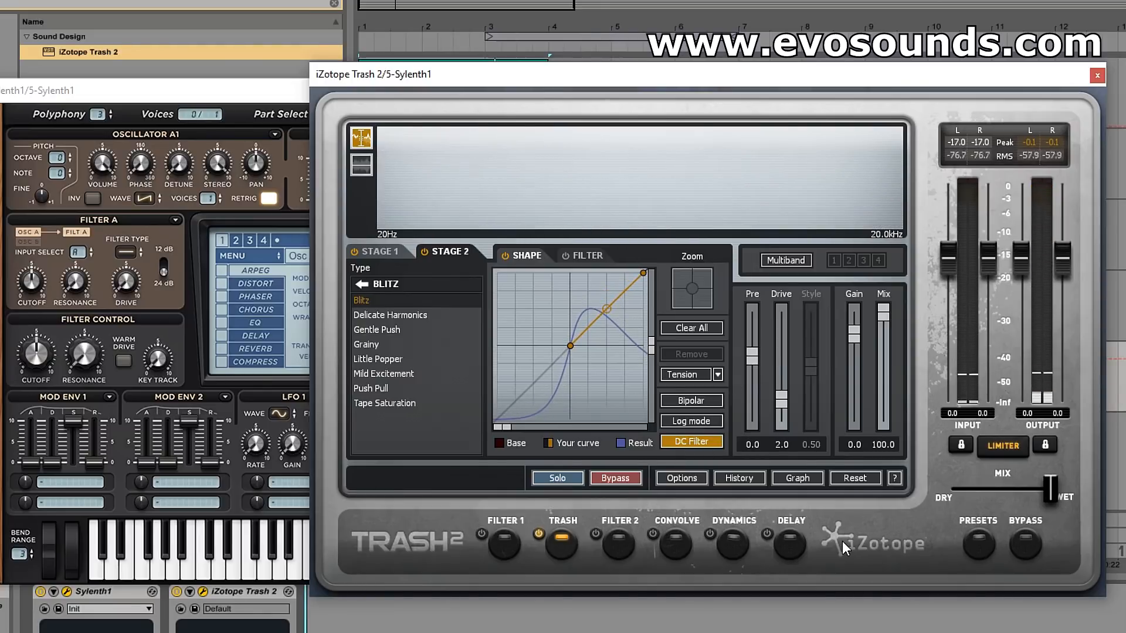
Enable the Convolve module and audition the Goose and Snake impulse responses from the MechAnimal category
click(680, 550)
click(395, 352)
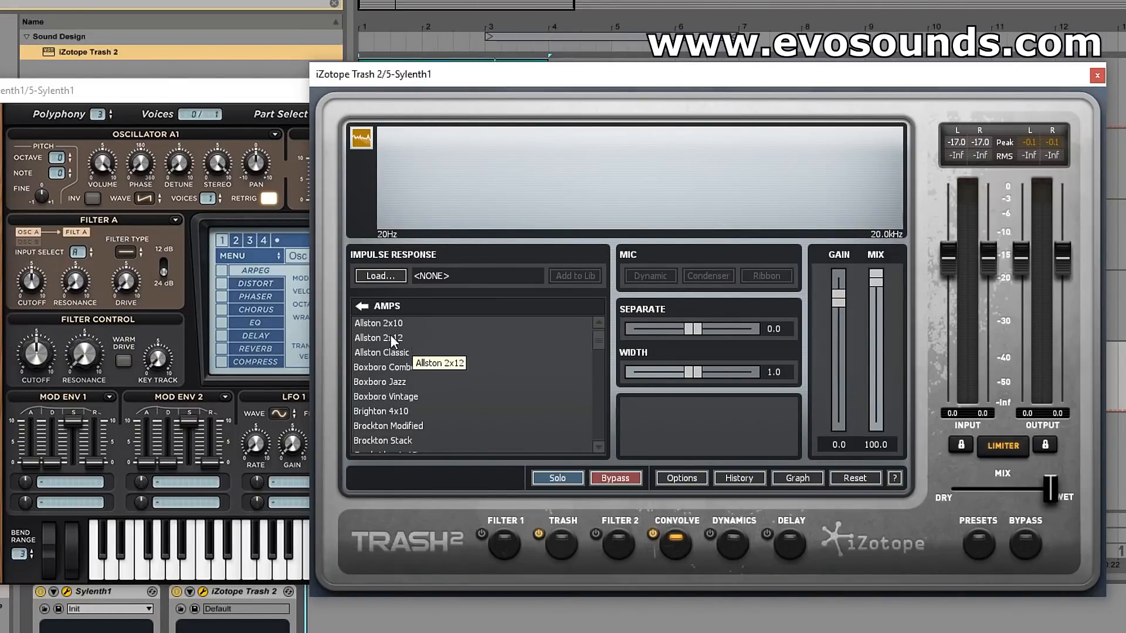
click(359, 306)
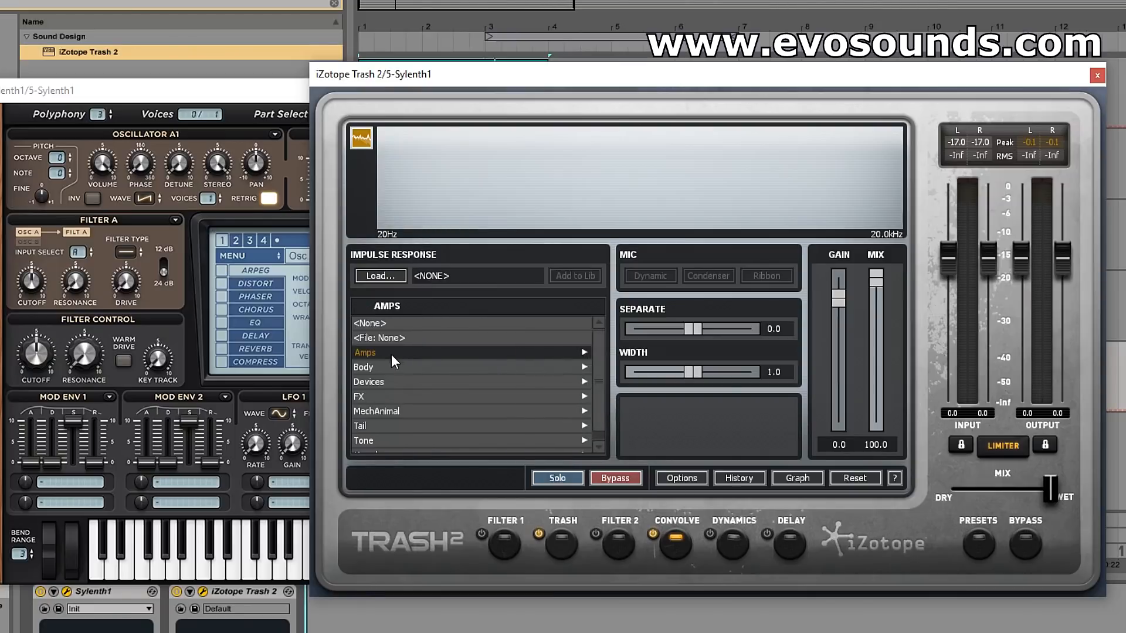
scroll(403, 393, down, 1)
click(402, 405)
click(389, 367)
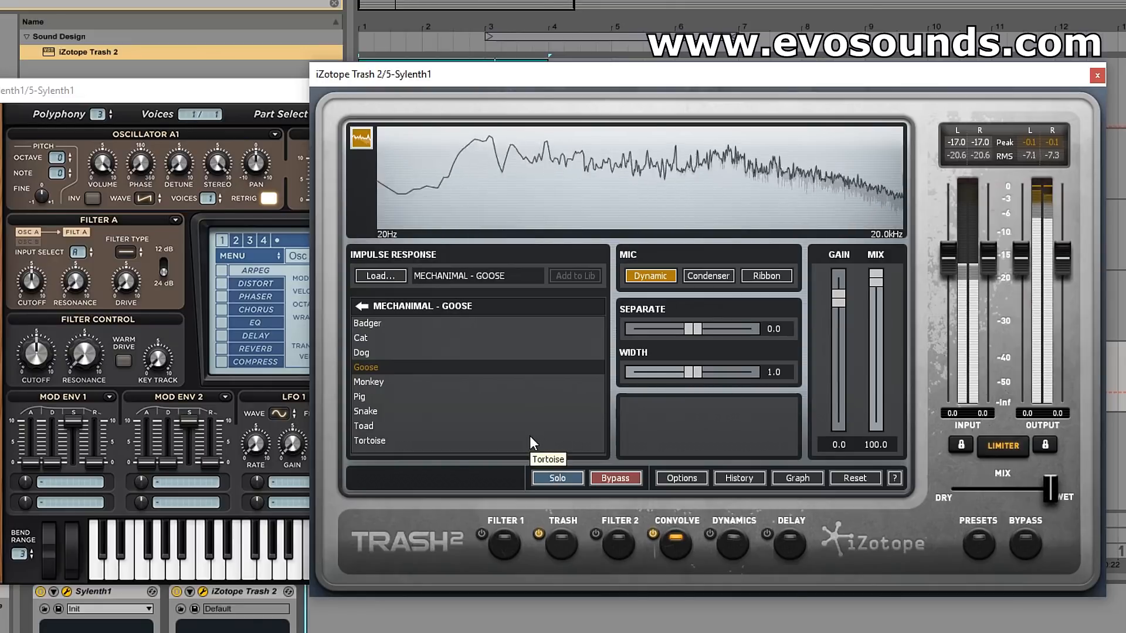
click(388, 410)
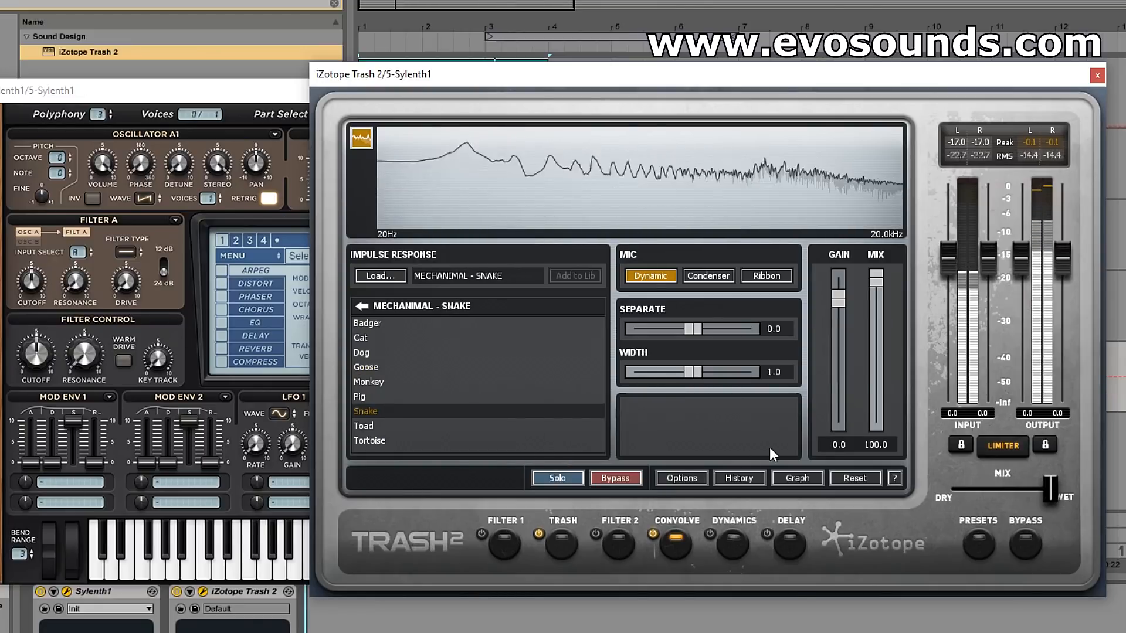
Audition the Toad and Tortoise impulse responses, and set Convolve to MechAnimal Cat with a Mix of 69.5
drag(883, 271, 892, 348)
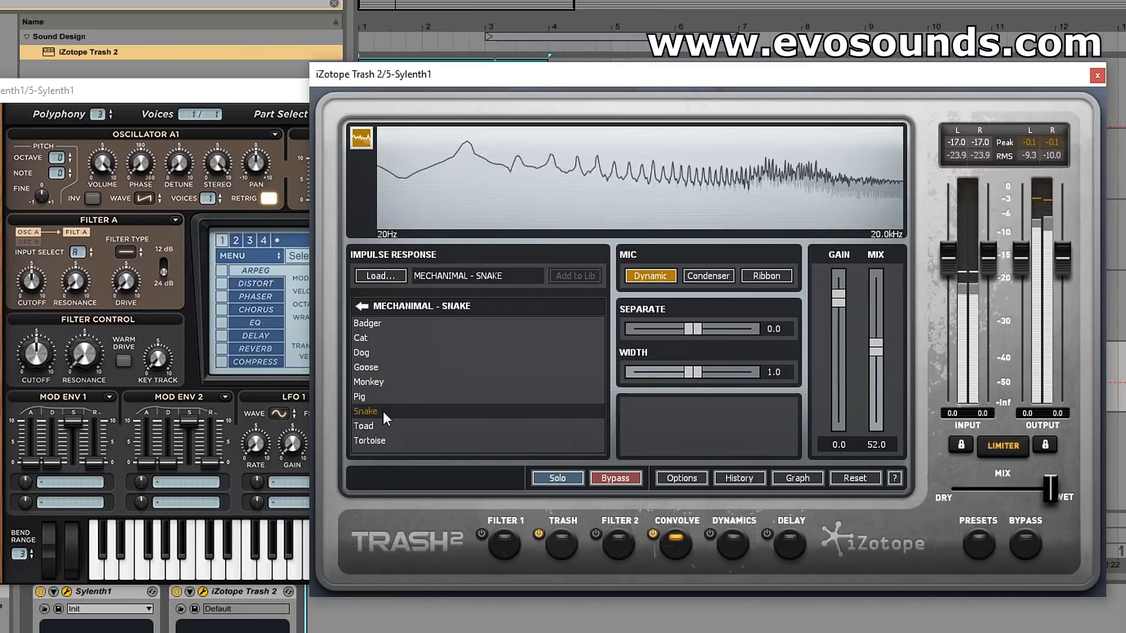
click(365, 425)
drag(867, 356, 881, 357)
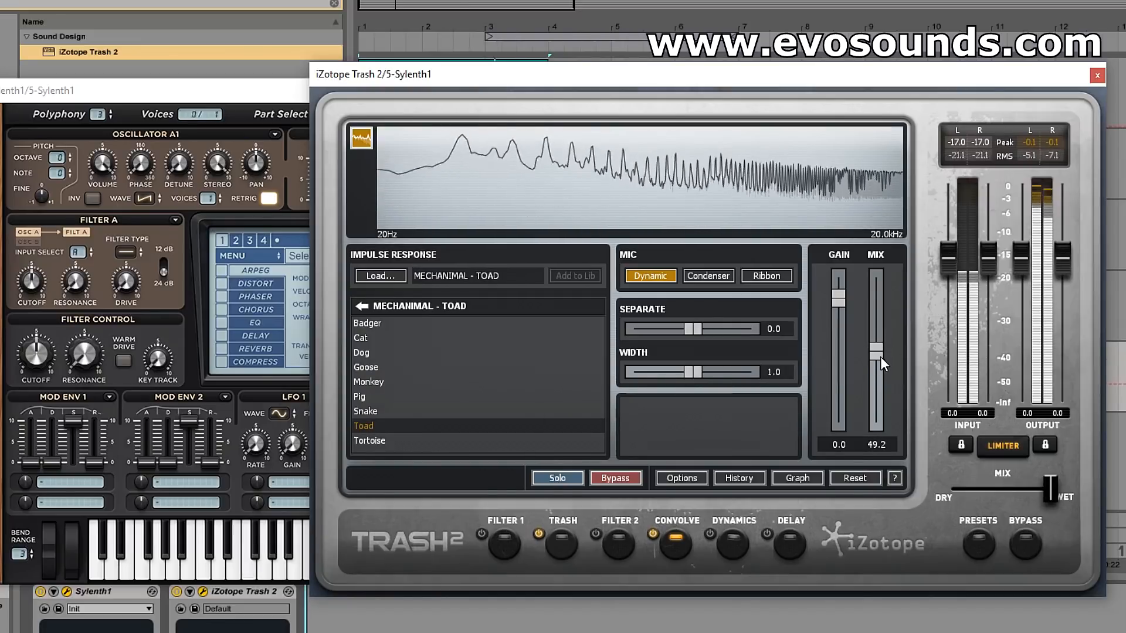
click(414, 440)
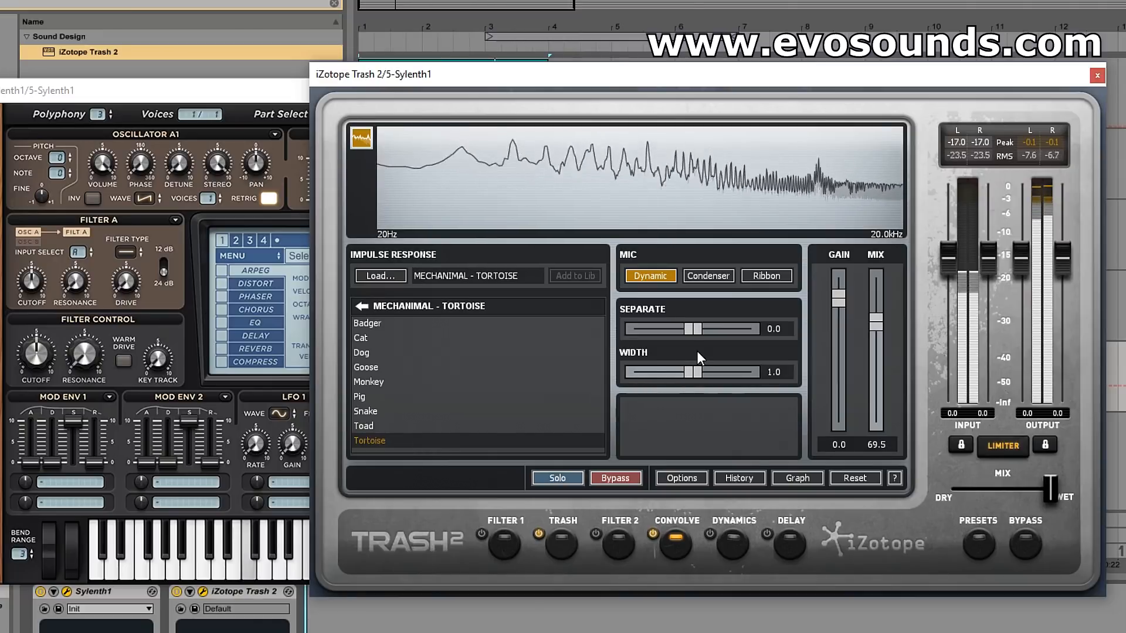
click(407, 338)
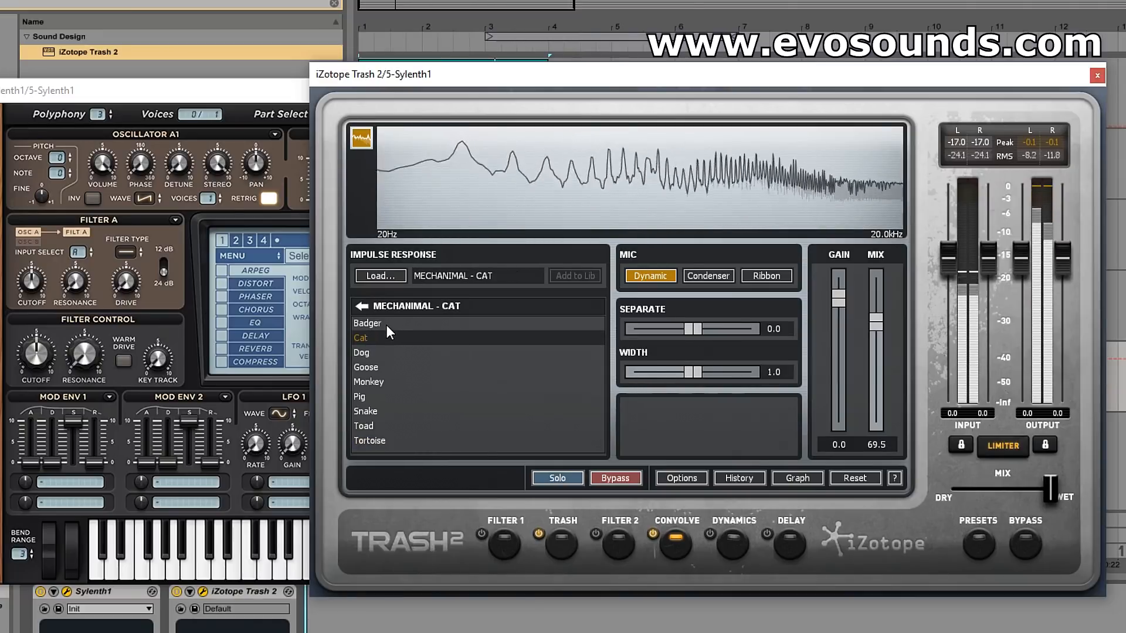
Switch to the Tail impulse response category, audition Trail, and load Liquid
click(361, 305)
scroll(411, 399, down, 3)
click(414, 420)
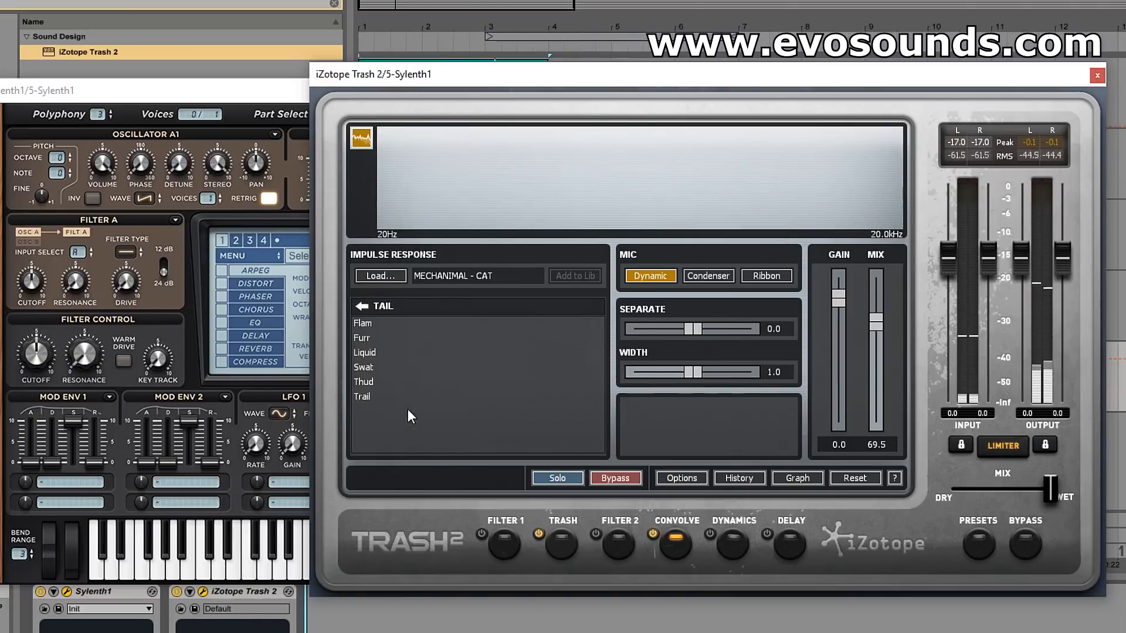
click(395, 396)
click(368, 352)
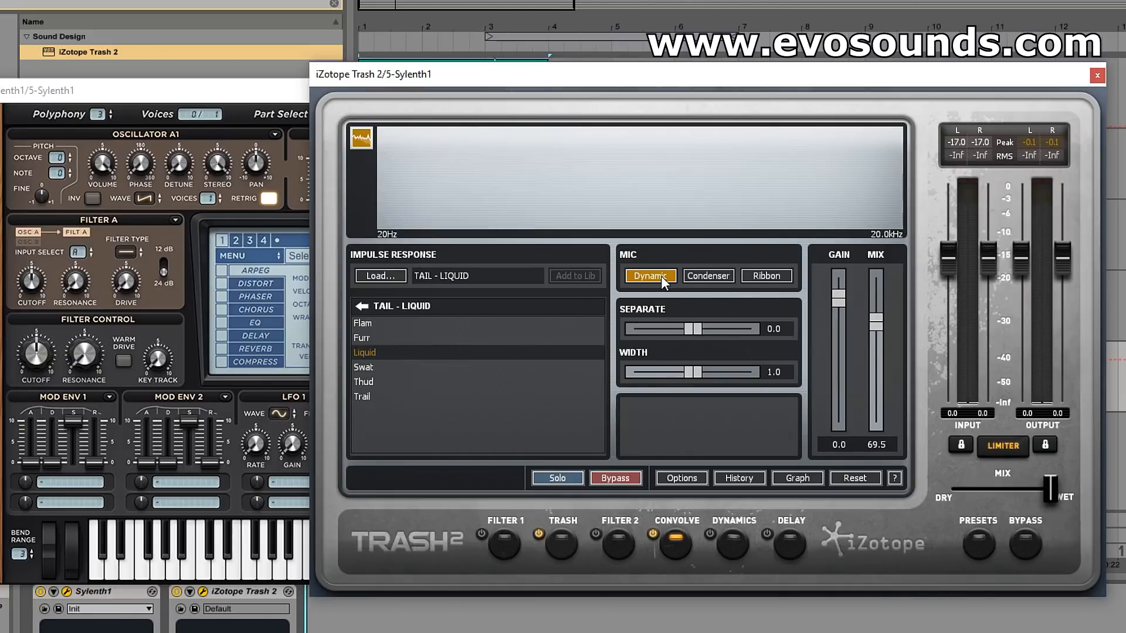
Compare the Condenser and Ribbon mic types on the Liquid impulse response and return to Dynamic
click(704, 277)
click(746, 279)
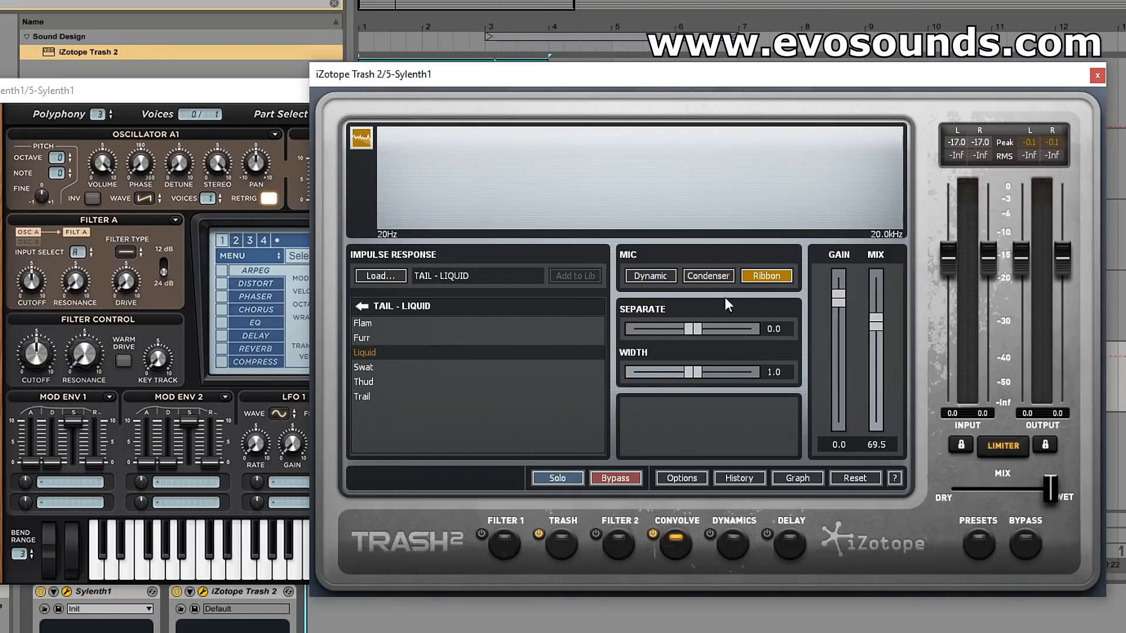
click(636, 277)
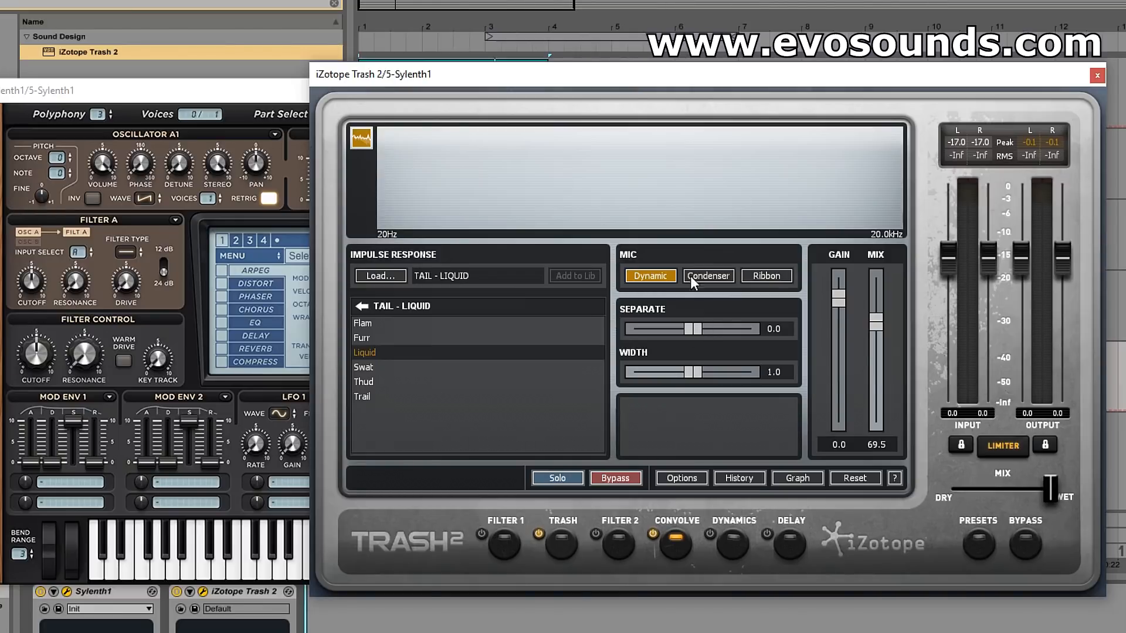
click(709, 275)
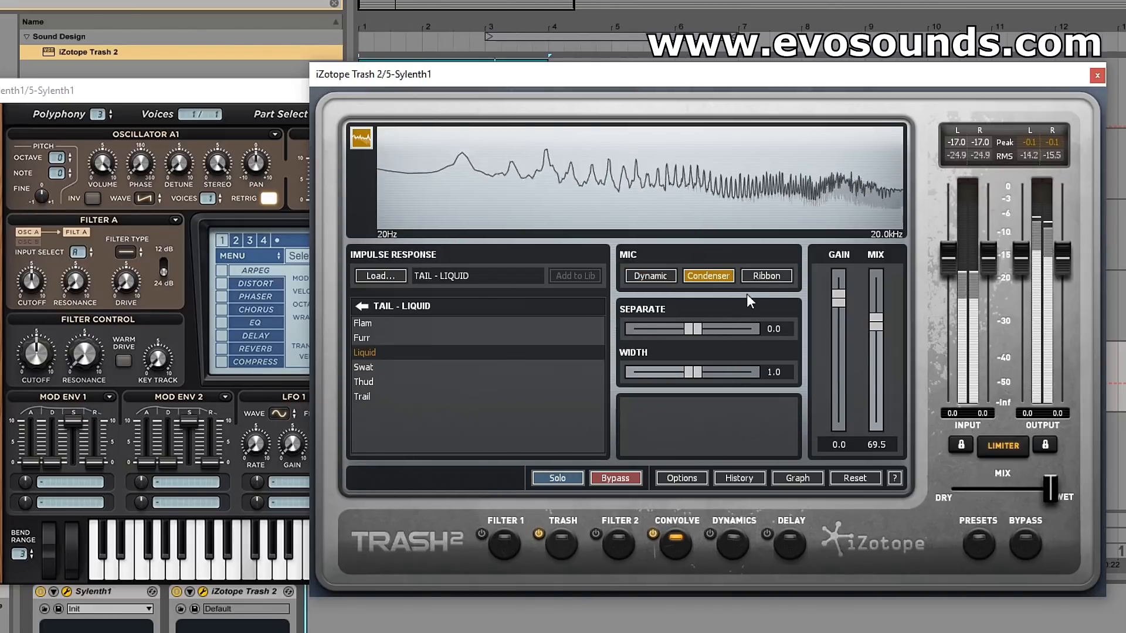
click(761, 277)
click(667, 274)
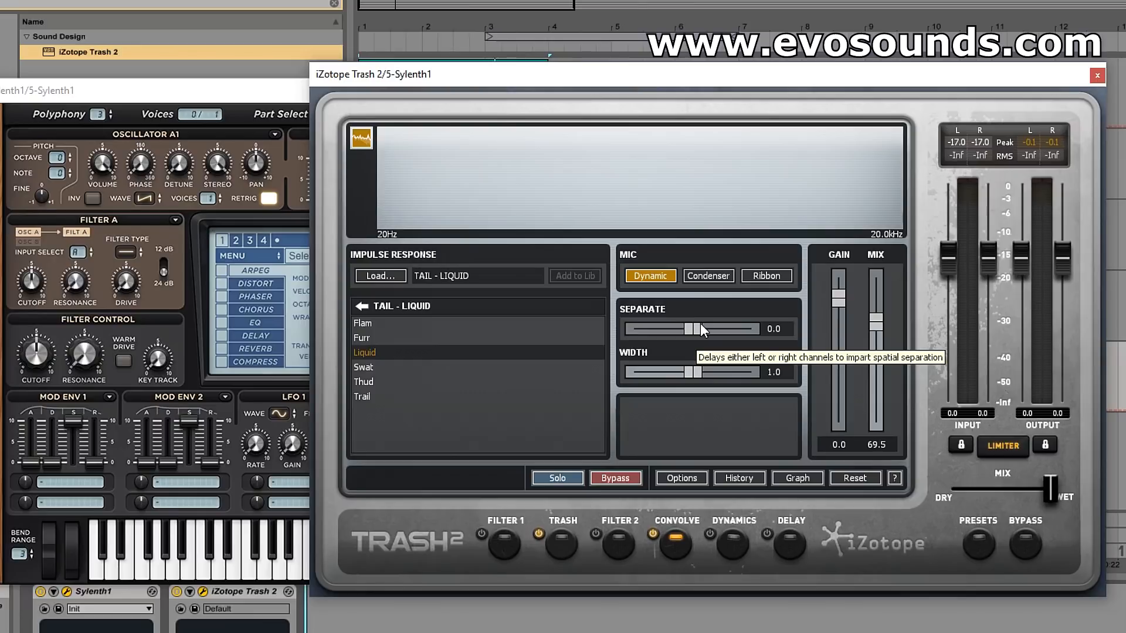
Try Convolve with Separate at 30.0 and Width at 2.0, and restore them to 0.0 and 1.0
drag(702, 323, 769, 342)
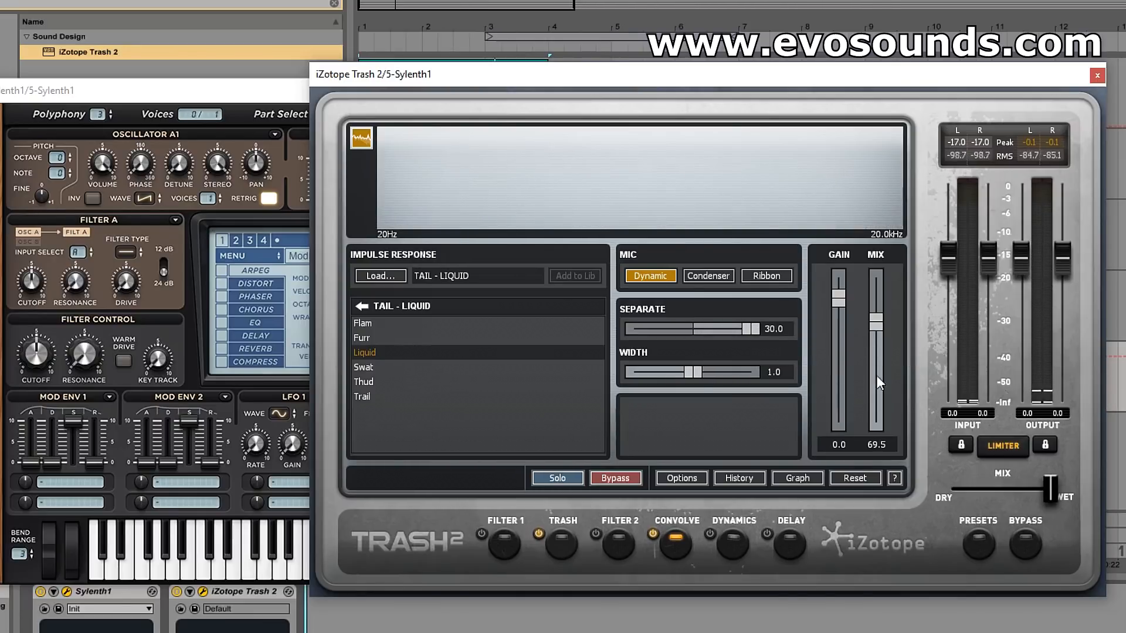
drag(692, 375, 781, 403)
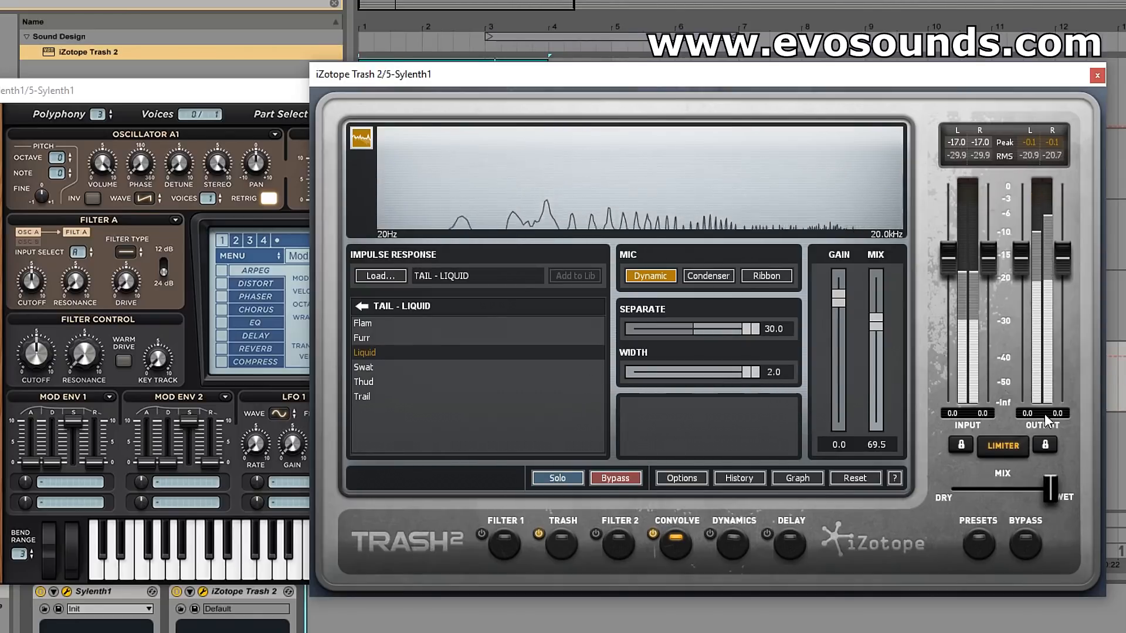
drag(751, 372, 687, 372)
drag(753, 329, 705, 330)
ctrl+click(705, 325)
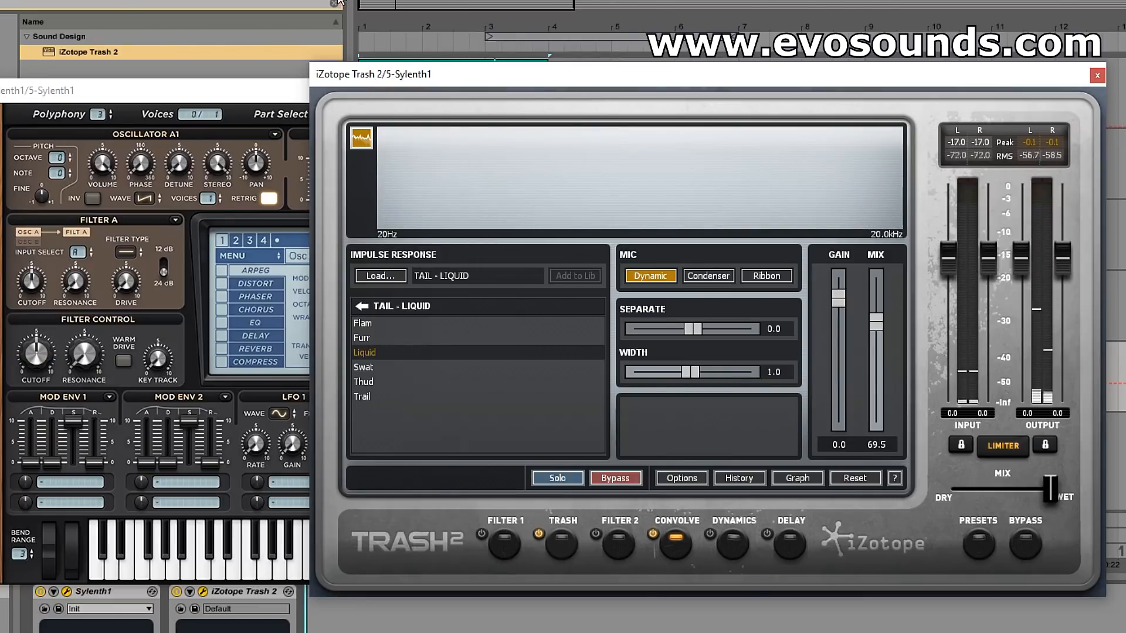
Add CamelCrusher after Trash 2 in the Sylenth1 track's device chain and shift the Trash 2 window lower
scroll(176, 47, up, 5)
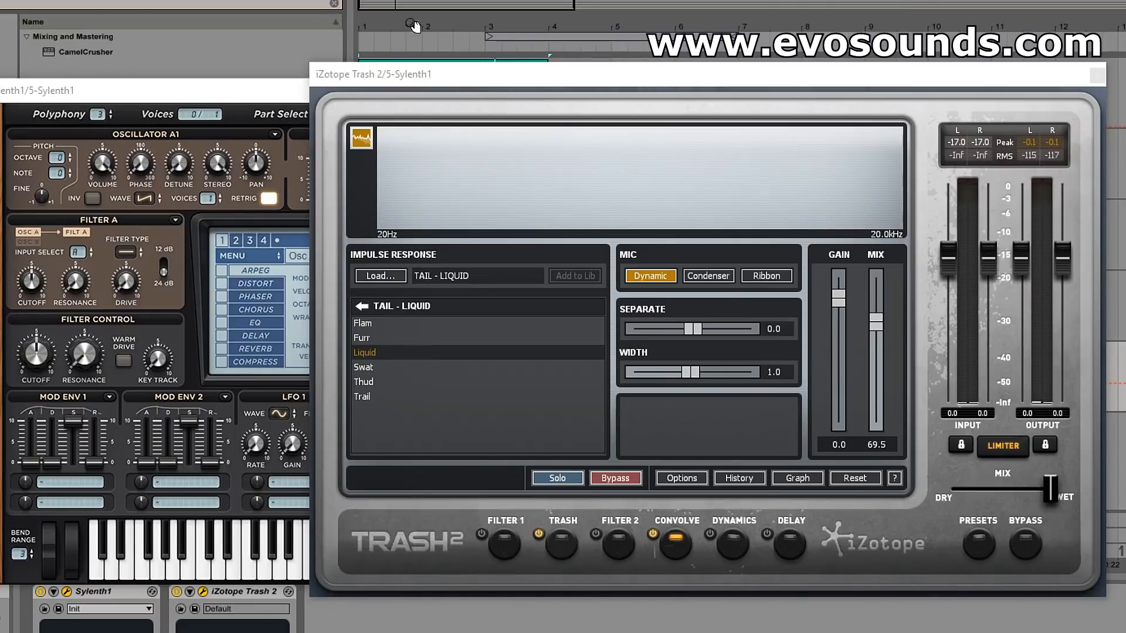
drag(86, 52, 369, 596)
click(480, 199)
click(481, 199)
click(480, 199)
click(585, 83)
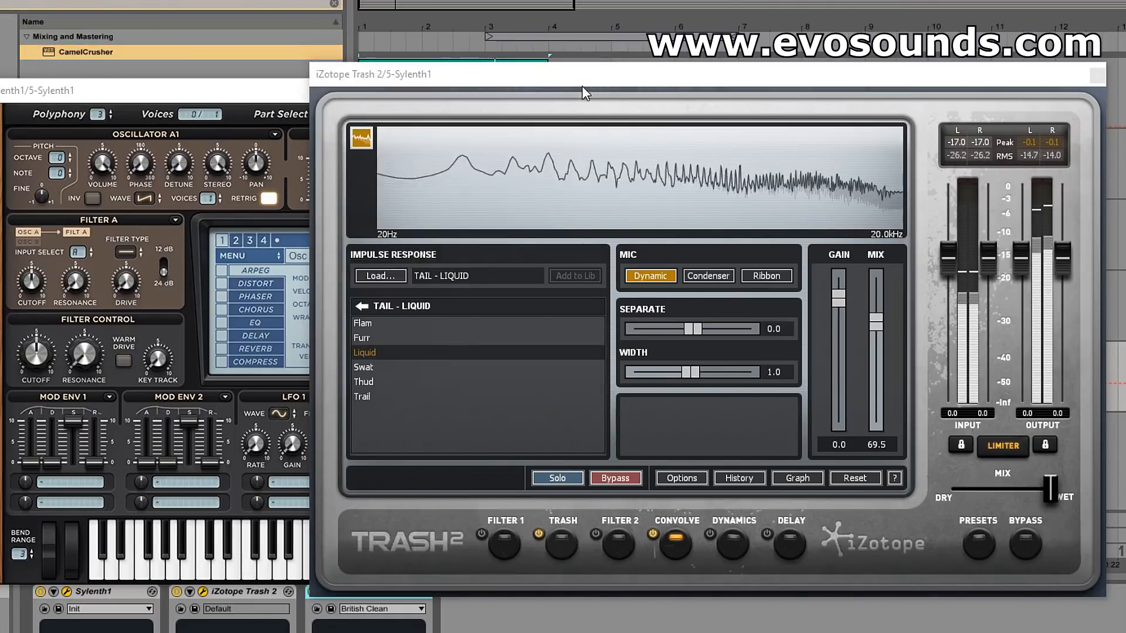
drag(582, 77, 663, 240)
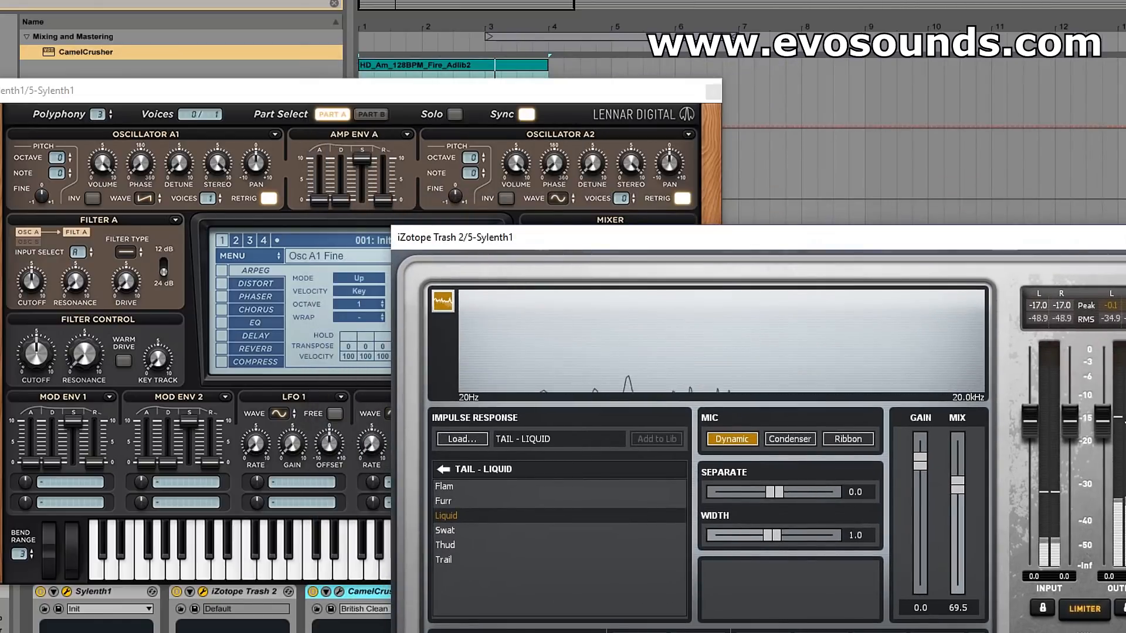
click(711, 223)
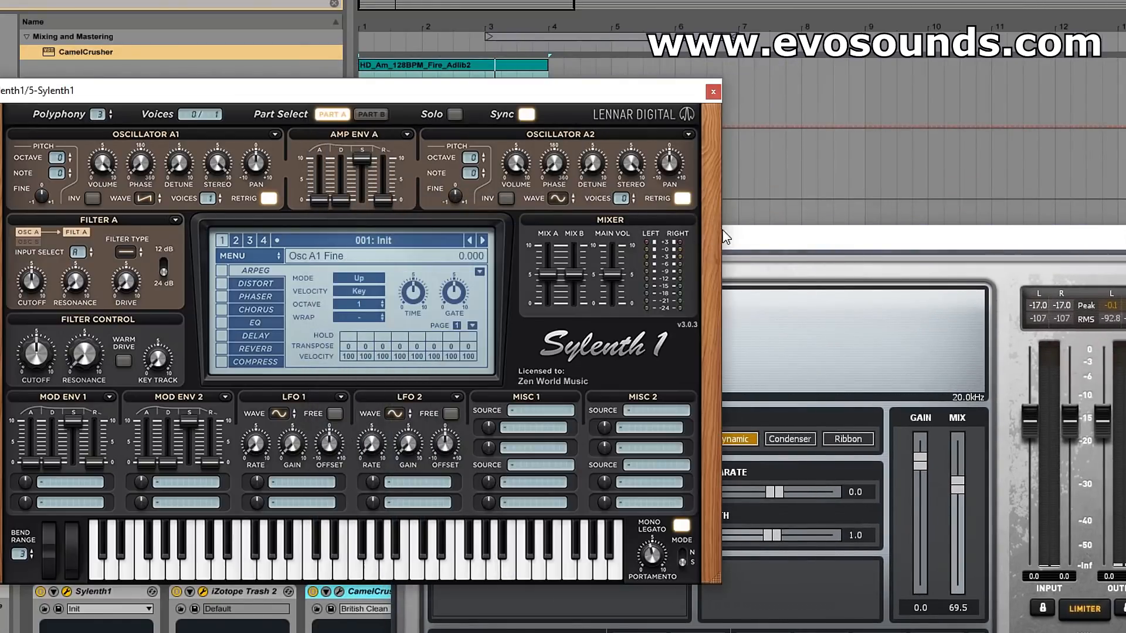
drag(727, 235, 635, 158)
Audition the Bright, Creep and Chrome impulse responses from the Tone category and set Convolve to Choke
click(368, 394)
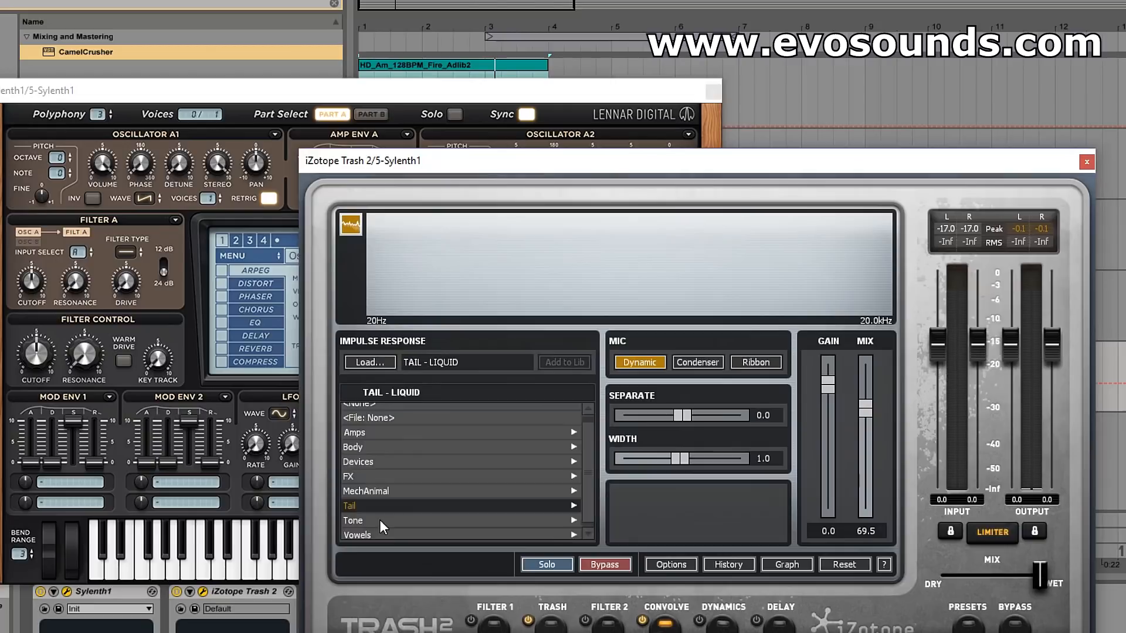
click(380, 521)
click(385, 465)
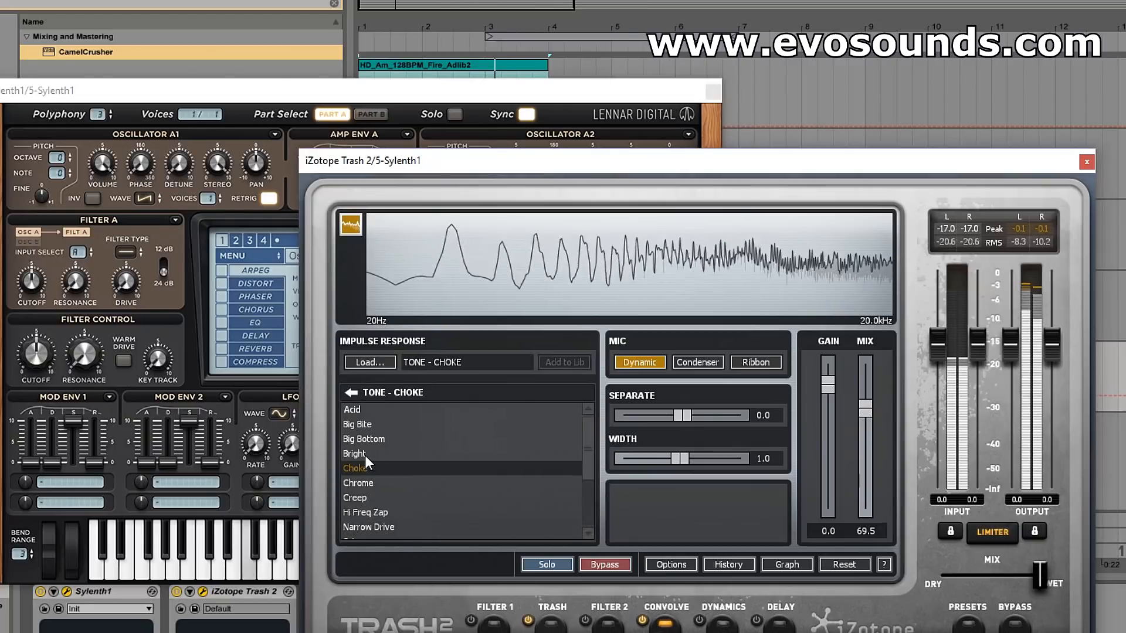
click(364, 455)
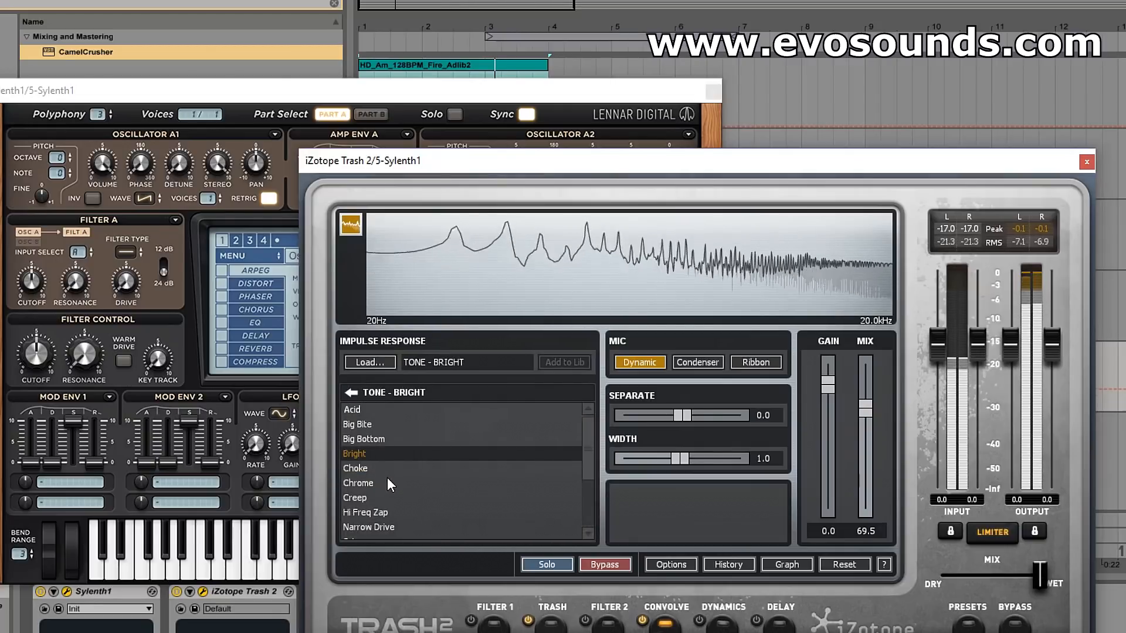
click(361, 498)
click(360, 486)
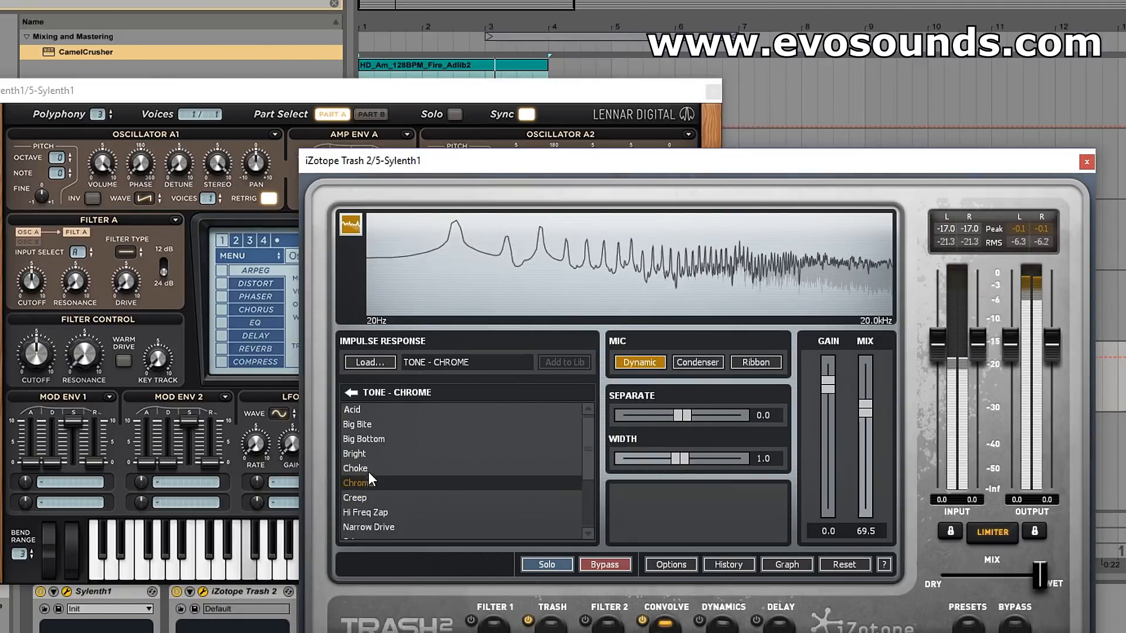
click(368, 469)
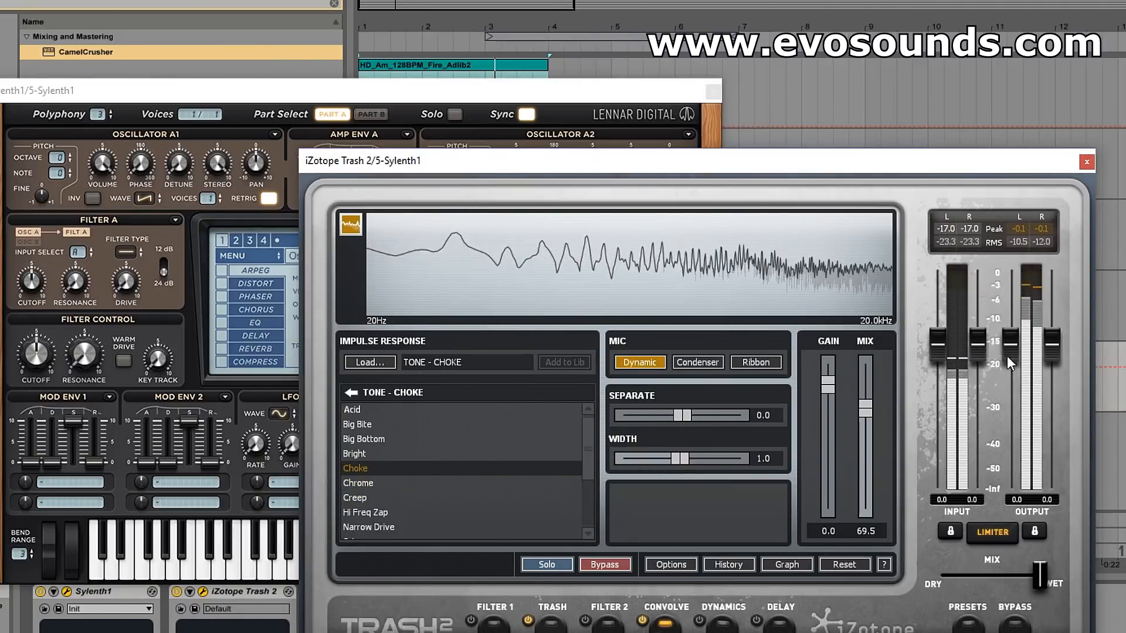
Close both plugin windows and raise Send A on the Sylenth1 track in Session View
click(1087, 161)
click(713, 91)
key(Tab)
click(684, 446)
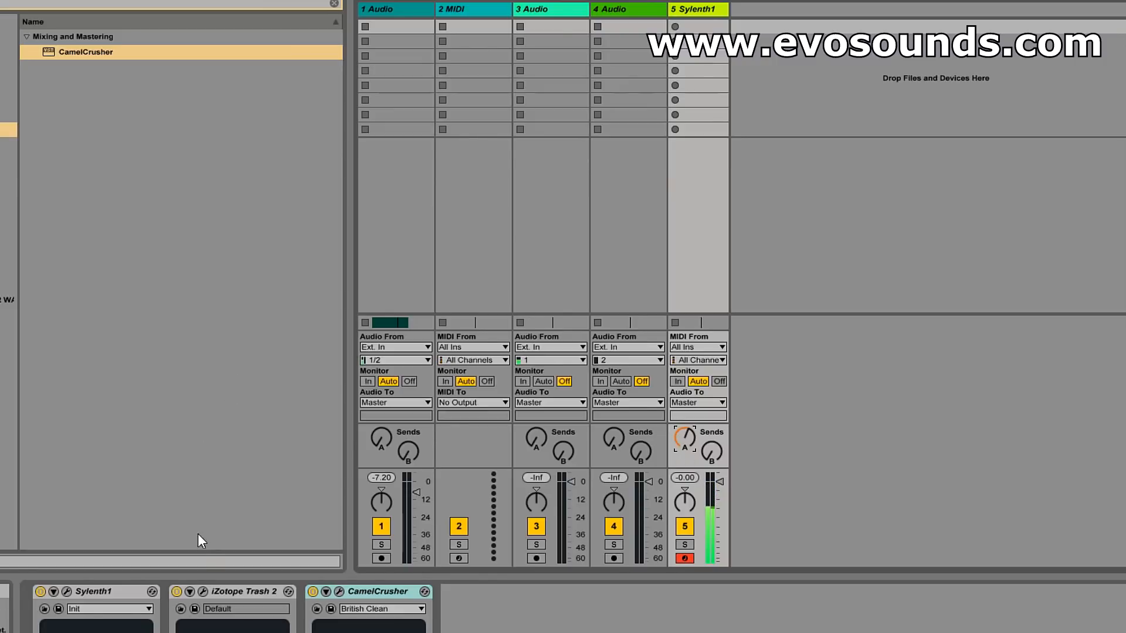
Reopen Trash 2 on the Sylenth1 track without loading a preset and show its Trash module
click(203, 592)
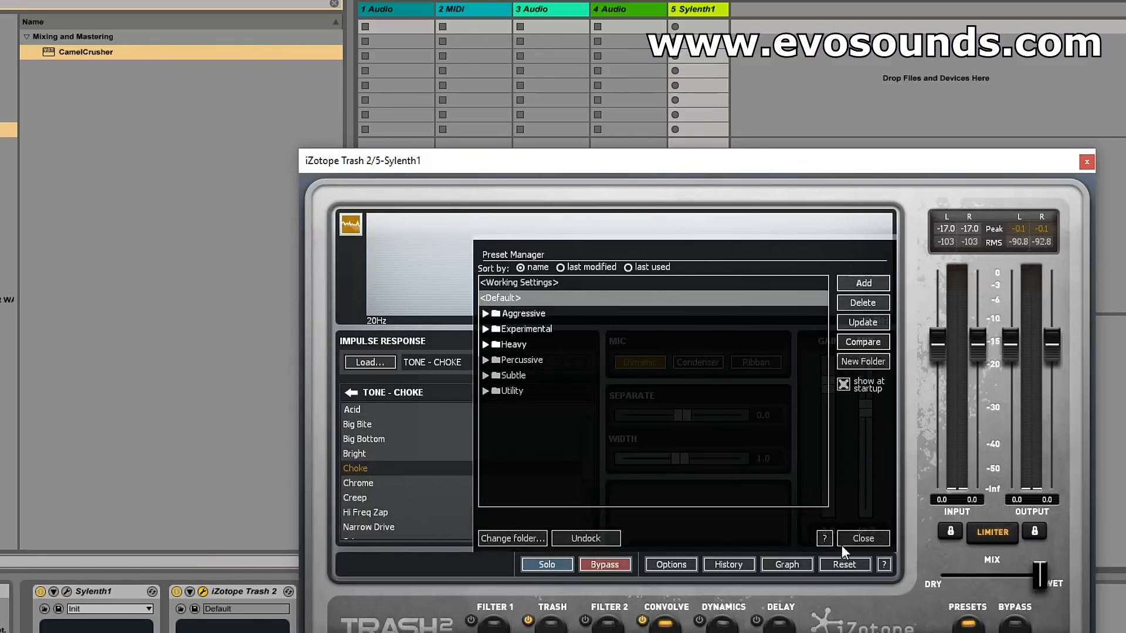
click(863, 538)
click(551, 621)
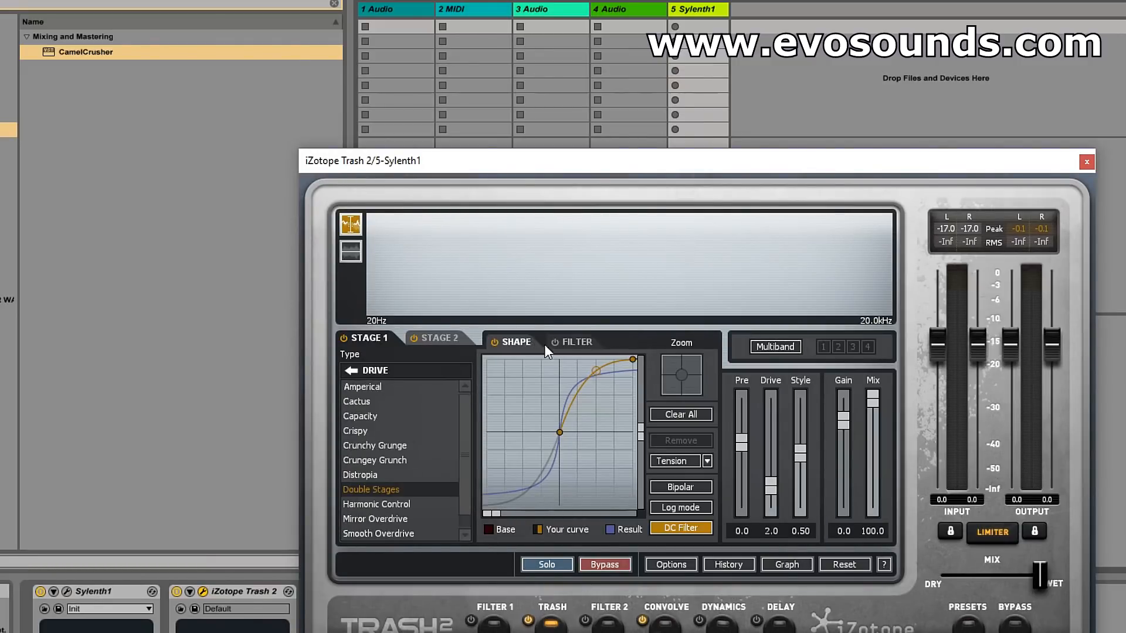
Enable Stage 1's post filter and pull both nodes down, placing the higher-frequency one at about 4.32 kHz
click(574, 342)
drag(539, 439, 536, 522)
click(446, 338)
click(376, 335)
drag(649, 448, 638, 509)
drag(540, 516, 575, 467)
drag(637, 506, 648, 480)
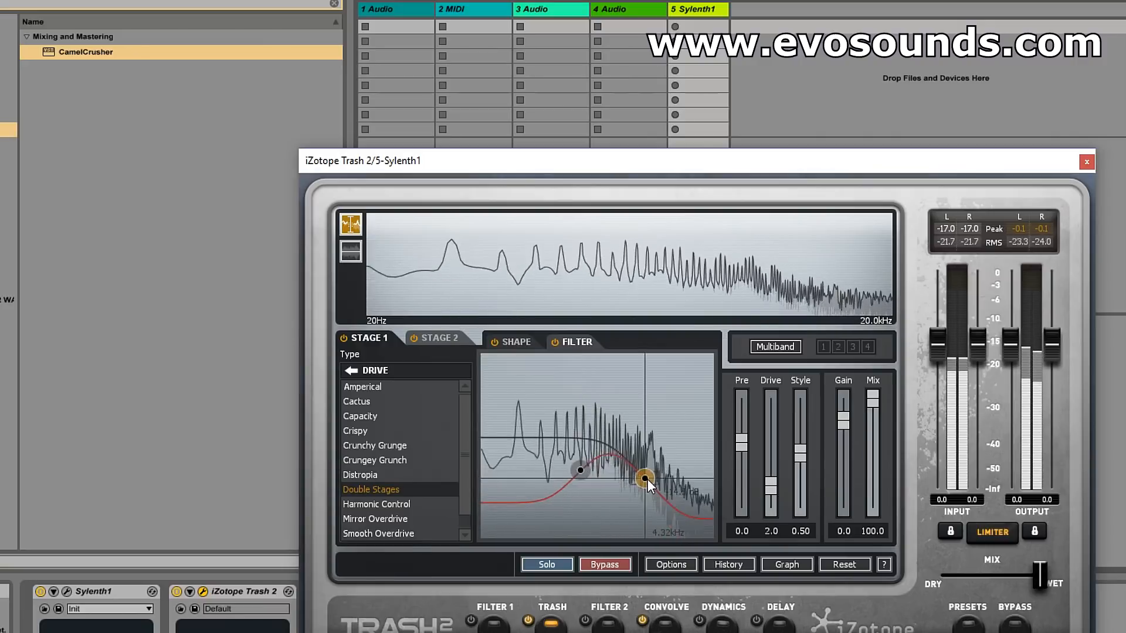
Bend Stage 2's waveshaper curve slightly upward, and enable its post filter with the upper node at about 3.87 kHz
click(439, 337)
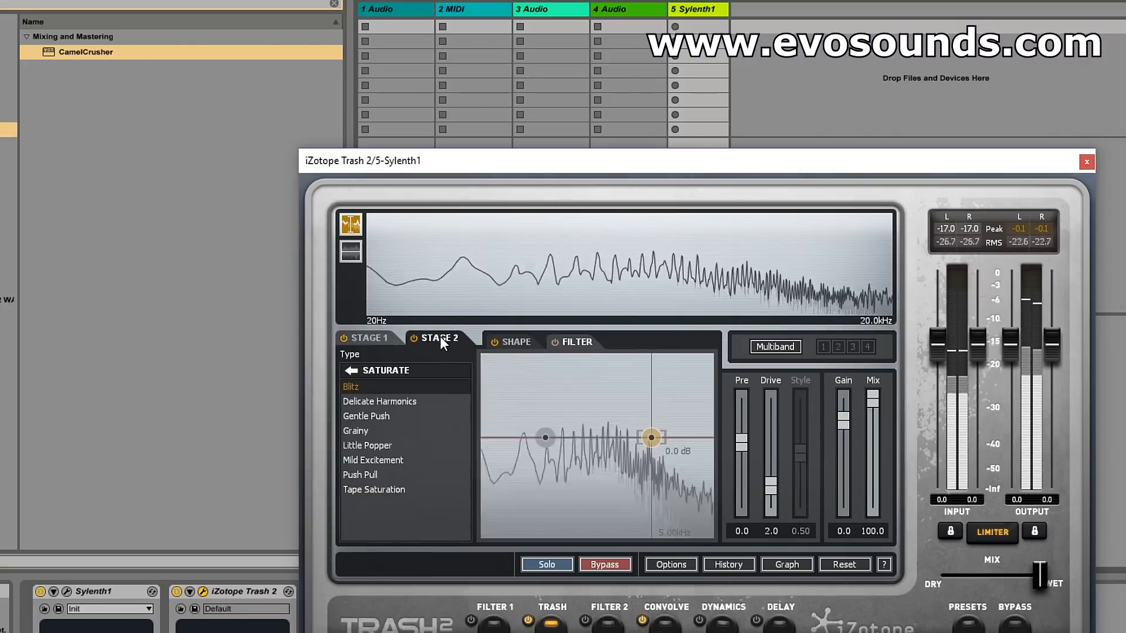
click(515, 342)
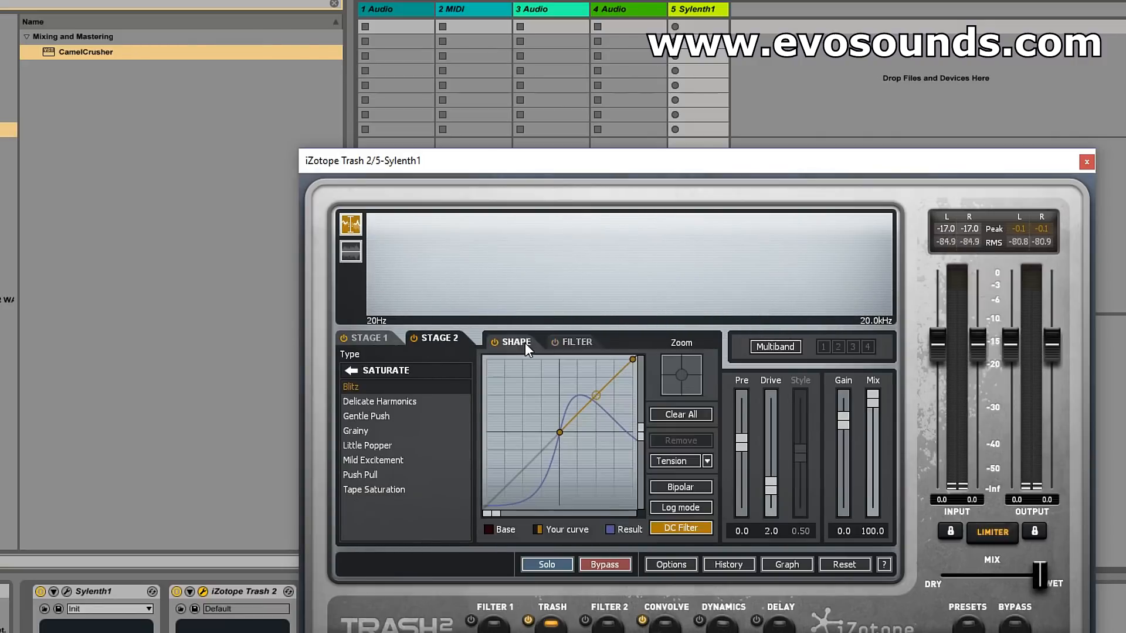
drag(596, 430, 603, 389)
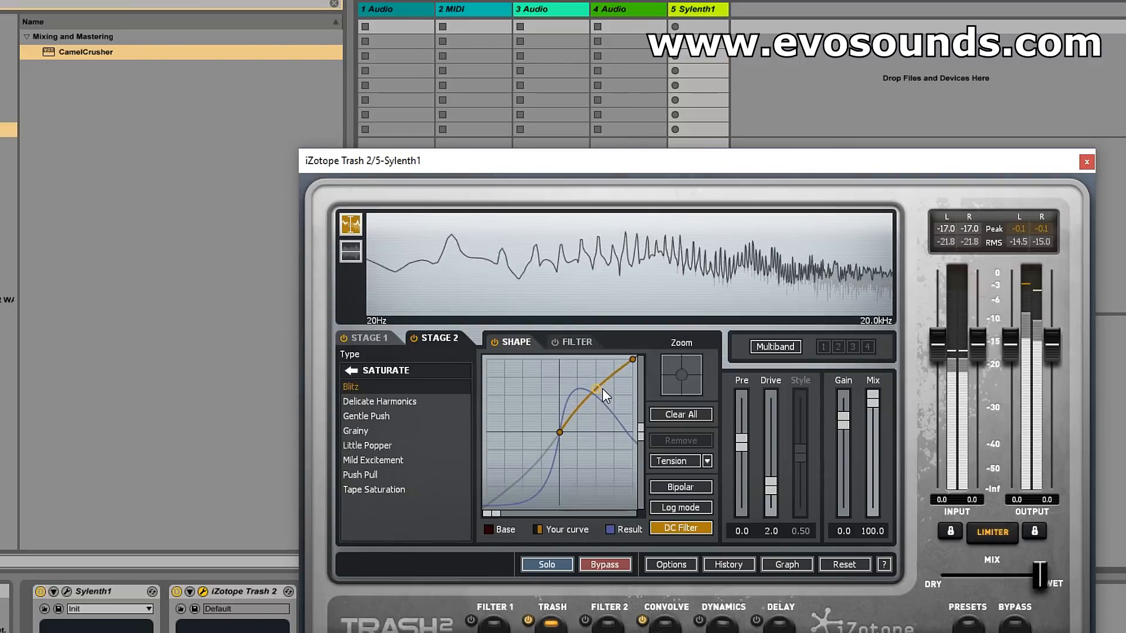
click(570, 342)
mouse_move(647, 428)
mouse_down()
mouse_move(641, 417)
mouse_move(634, 435)
mouse_up()
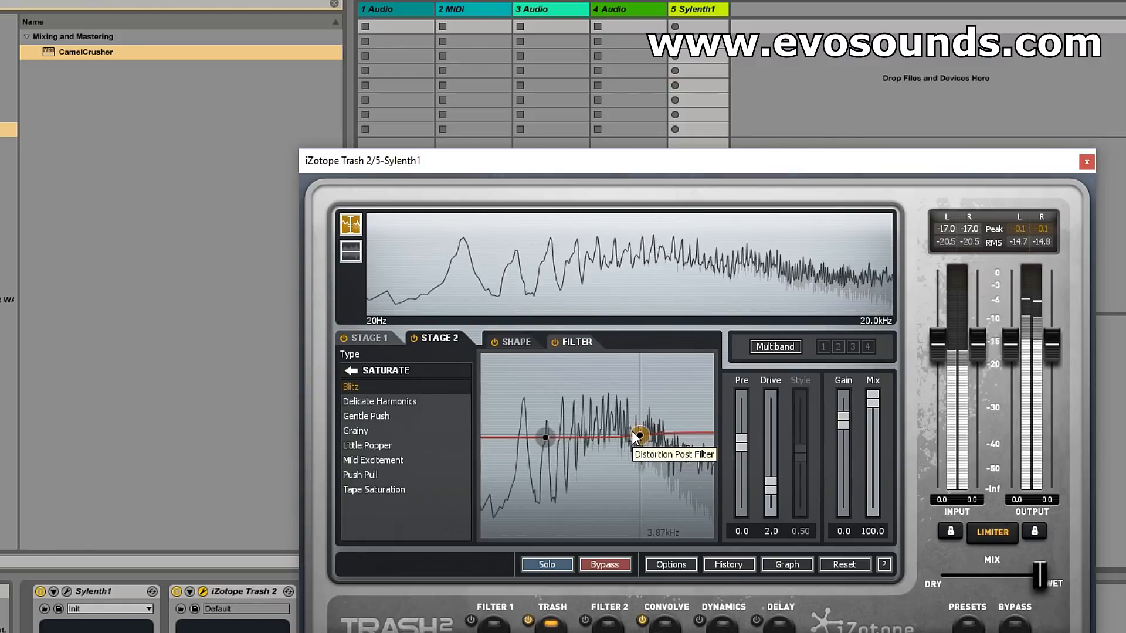
Enable the Filter 1 module and display its list of filter nodes
click(652, 628)
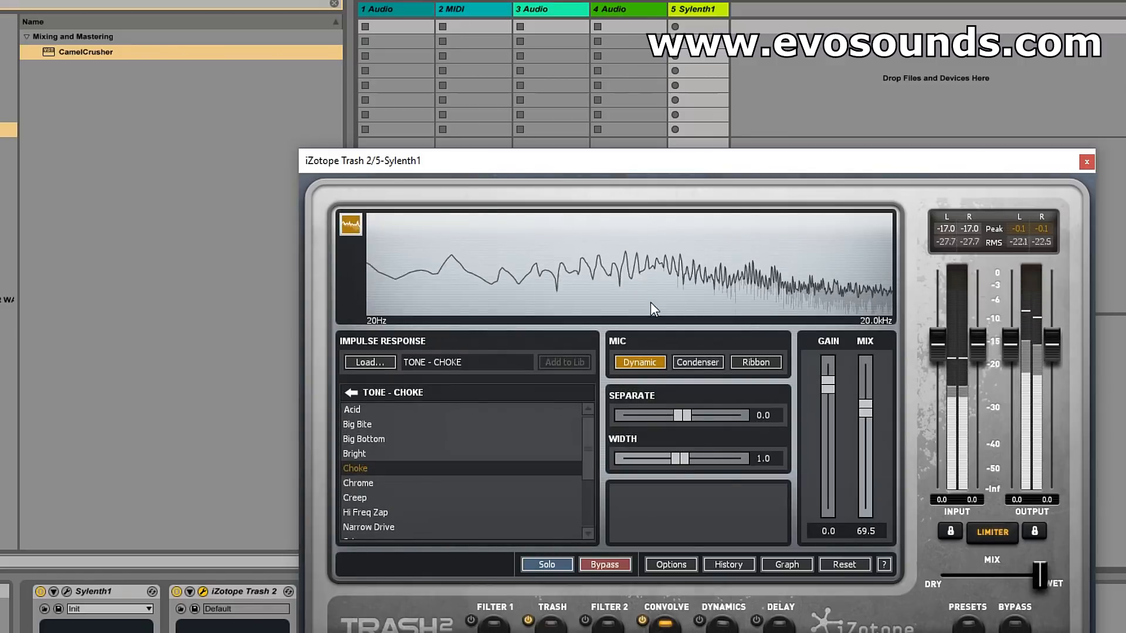
drag(583, 171, 617, 151)
click(529, 625)
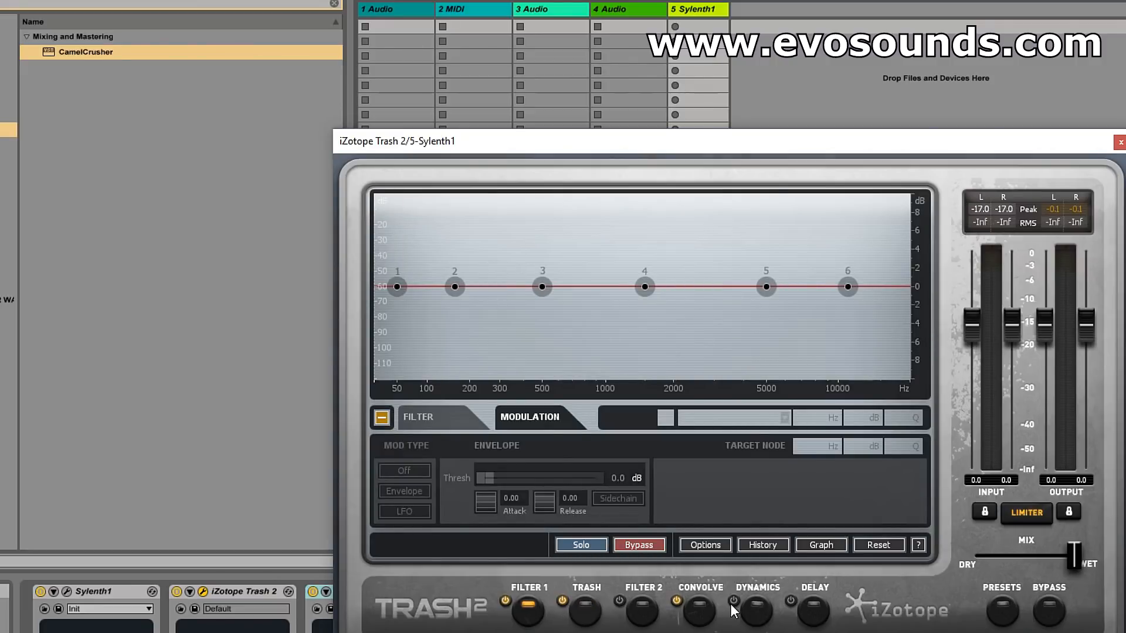
click(442, 410)
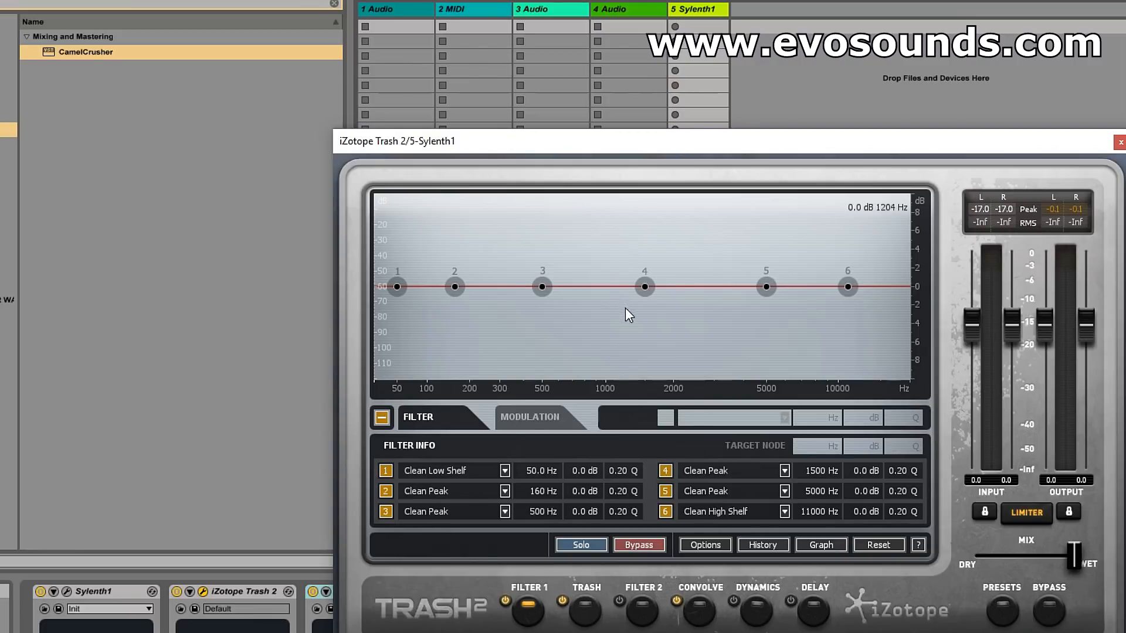
Change Filter 1's node 4 to a Clean LP filter and lower its frequency to 108 Hz
click(645, 286)
click(783, 418)
mouse_move(744, 310)
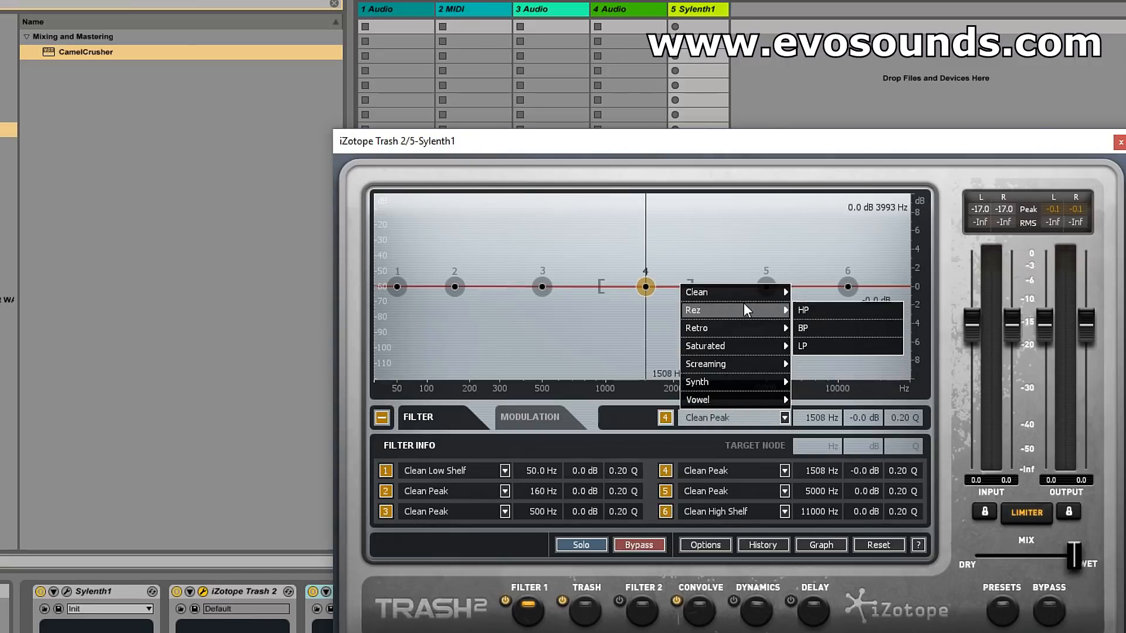
click(825, 354)
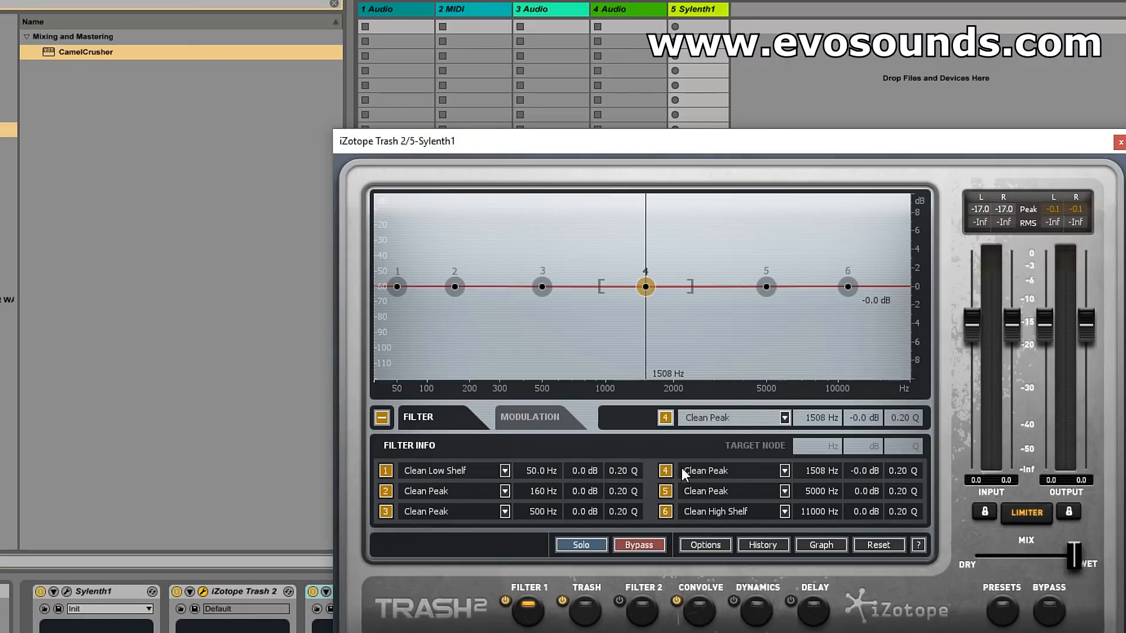
click(784, 418)
mouse_move(754, 289)
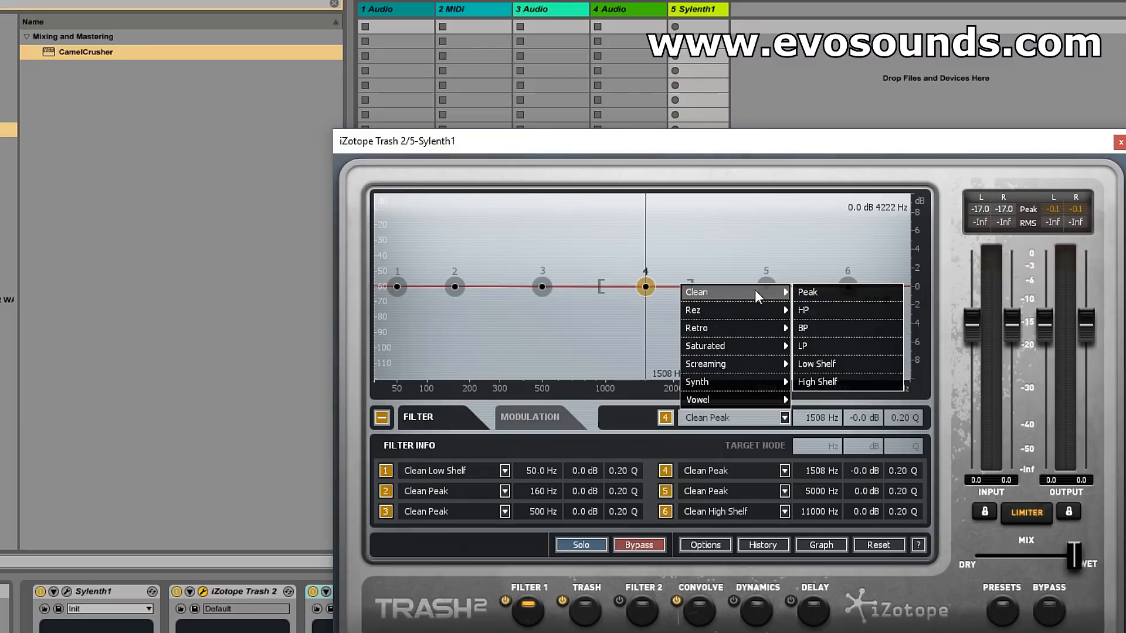
click(847, 345)
drag(642, 290, 444, 304)
Modulate node 4 with an envelope at a -33.5 dB threshold and 10.0 attack, placing its target node at 8340 Hz
click(530, 417)
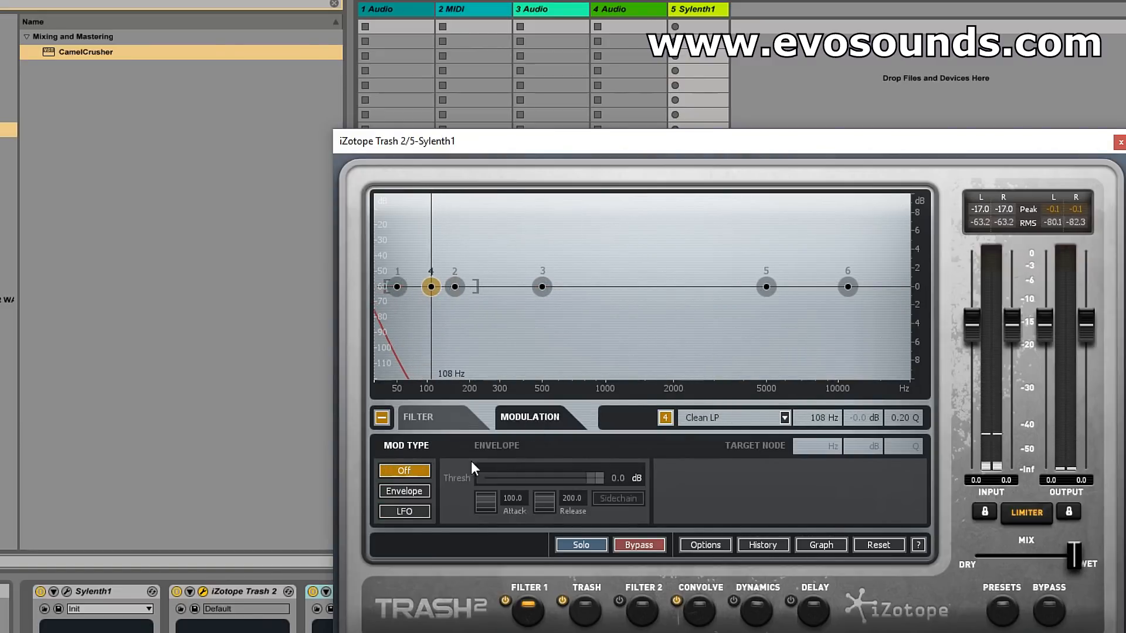
click(404, 491)
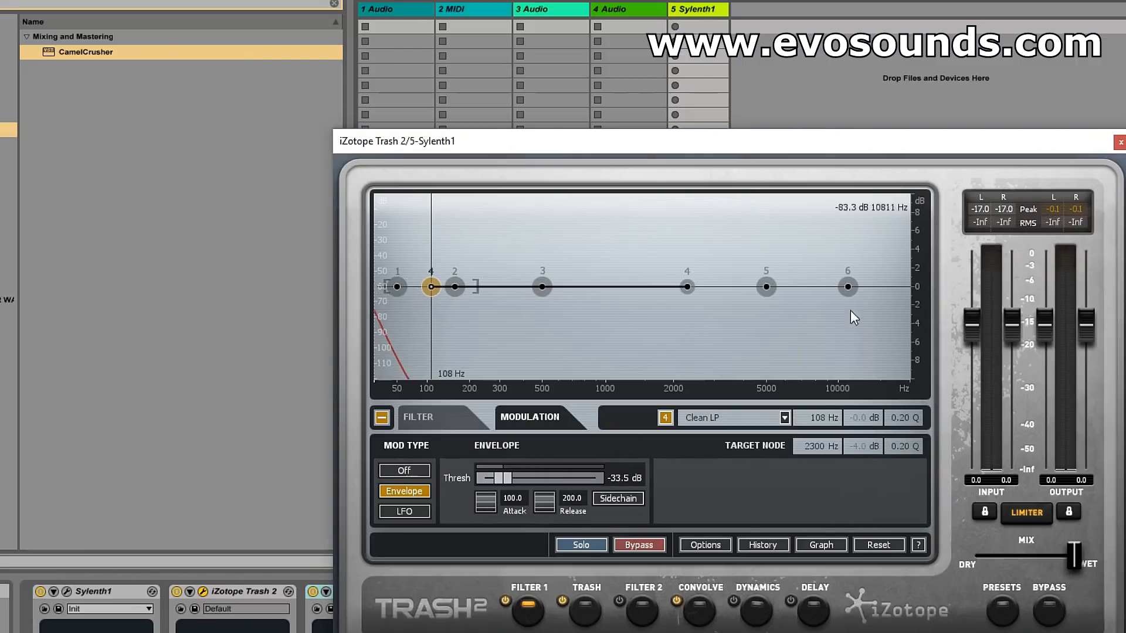
drag(687, 284, 824, 275)
drag(509, 498, 543, 522)
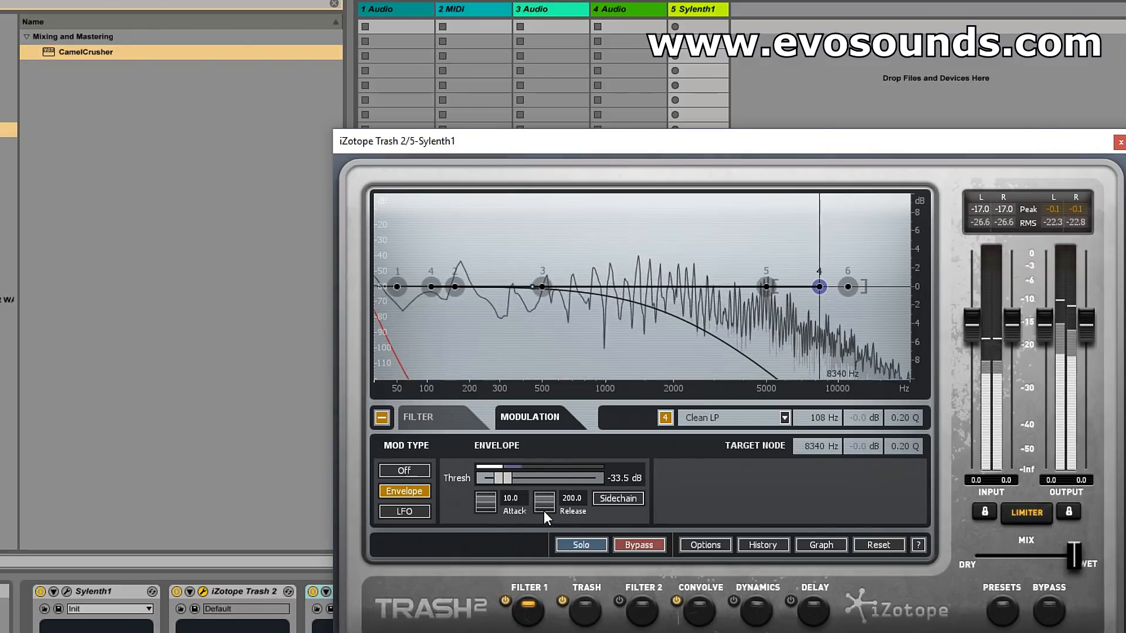
Set node 4's envelope modulation to a -40.0 dB threshold and a 10.0 release
drag(526, 607, 526, 604)
drag(487, 512, 473, 608)
drag(561, 512, 584, 530)
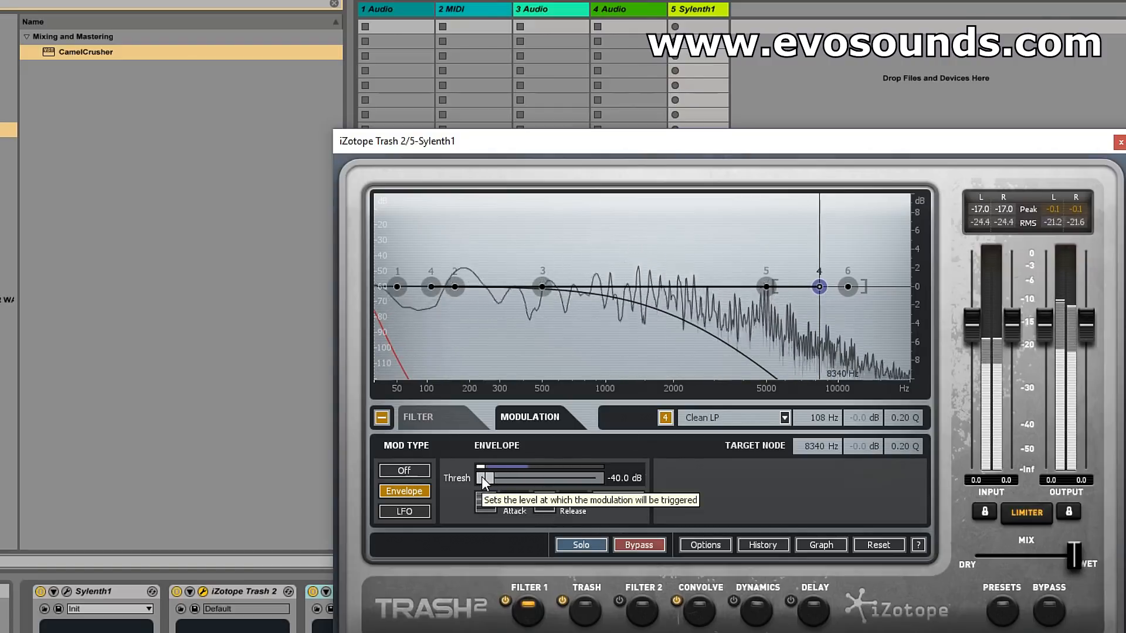
drag(481, 476, 508, 490)
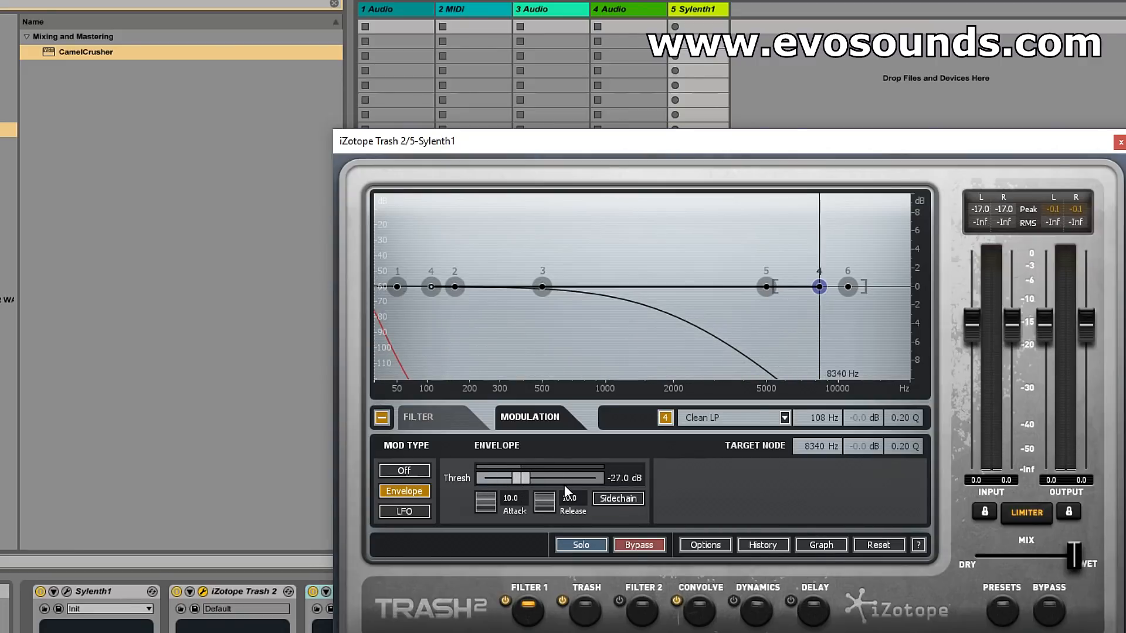
drag(502, 478, 481, 484)
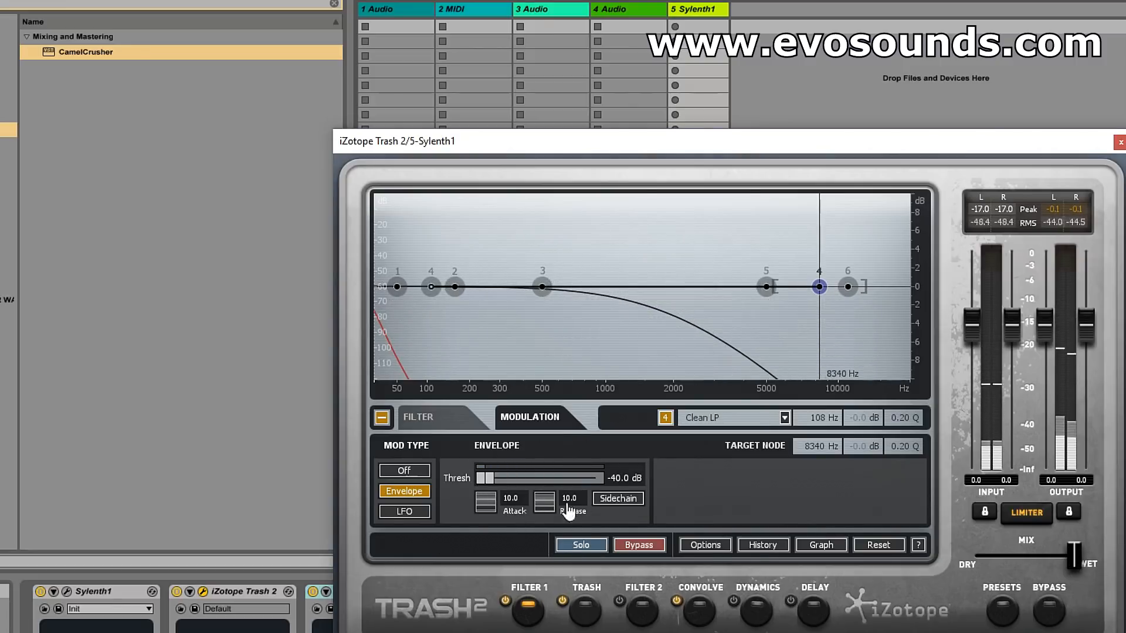
Switch node 4's modulation to a tempo-synced sine LFO with a rate of 16
click(400, 514)
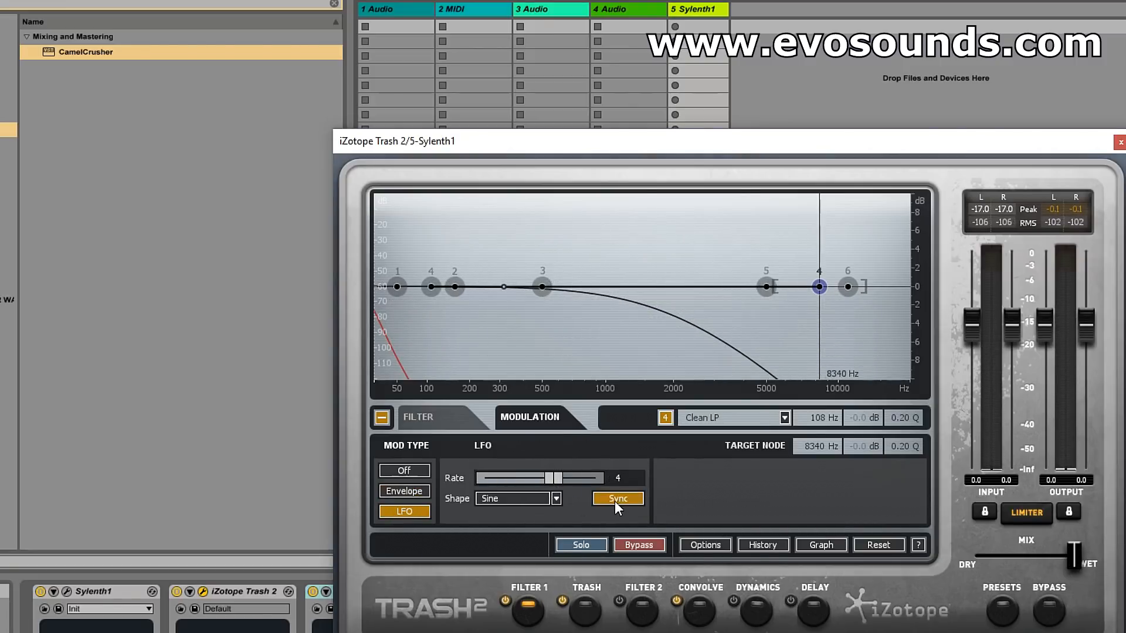
drag(554, 480, 523, 474)
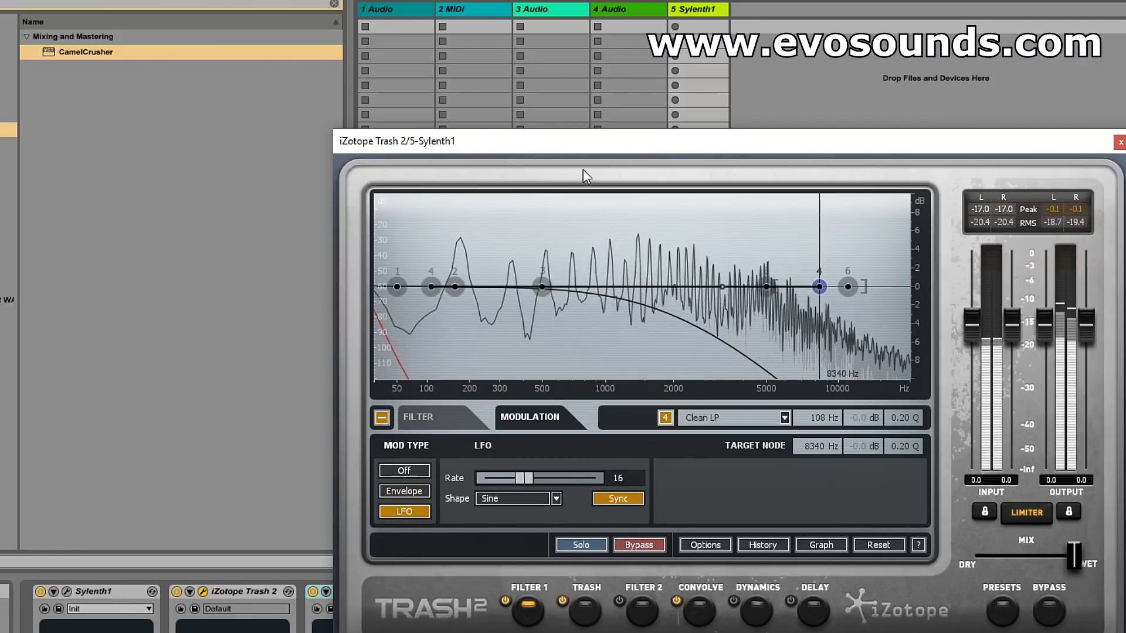
Show the arrangement with the vocal clip's track, start playback, and set the LFO rate to dotted 8
drag(595, 145, 911, 176)
click(406, 496)
key(Tab)
click(402, 80)
click(395, 65)
key(space)
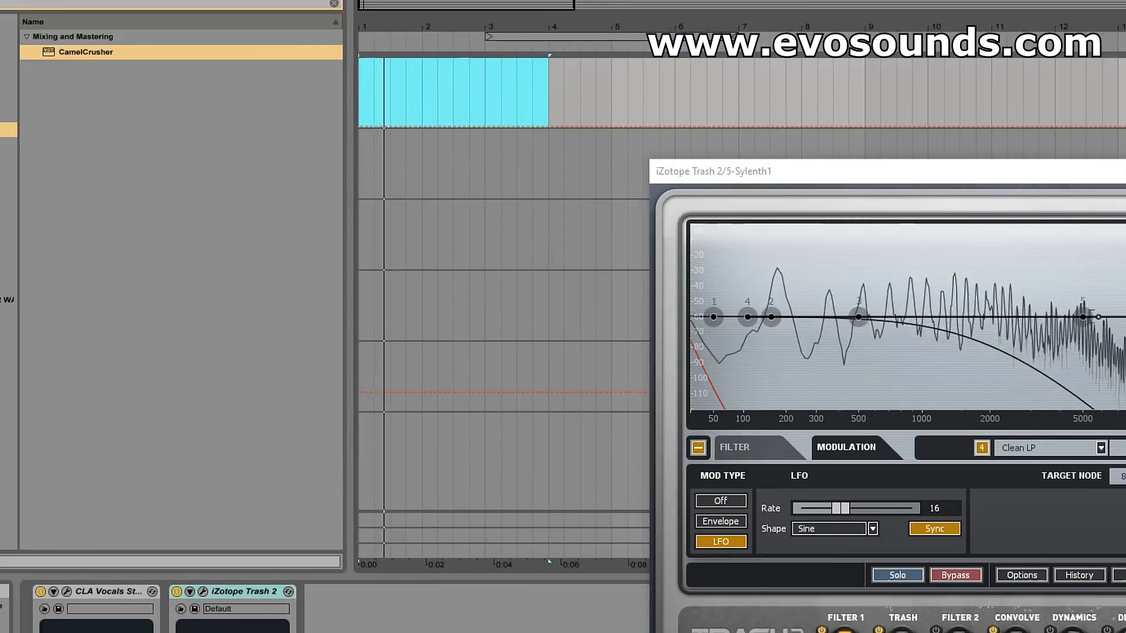
drag(845, 507, 857, 511)
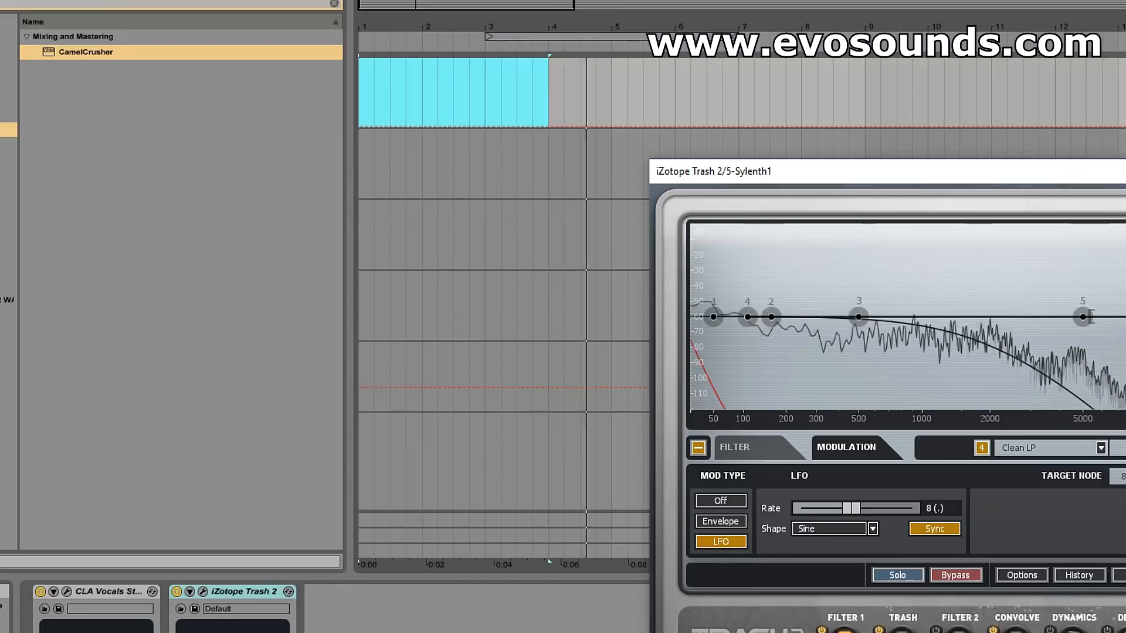
Replace the Sylenth1 track's Trash 2 with a fresh instance from the Sound Design plug-ins and dismiss its preset manager
drag(910, 170, 528, 101)
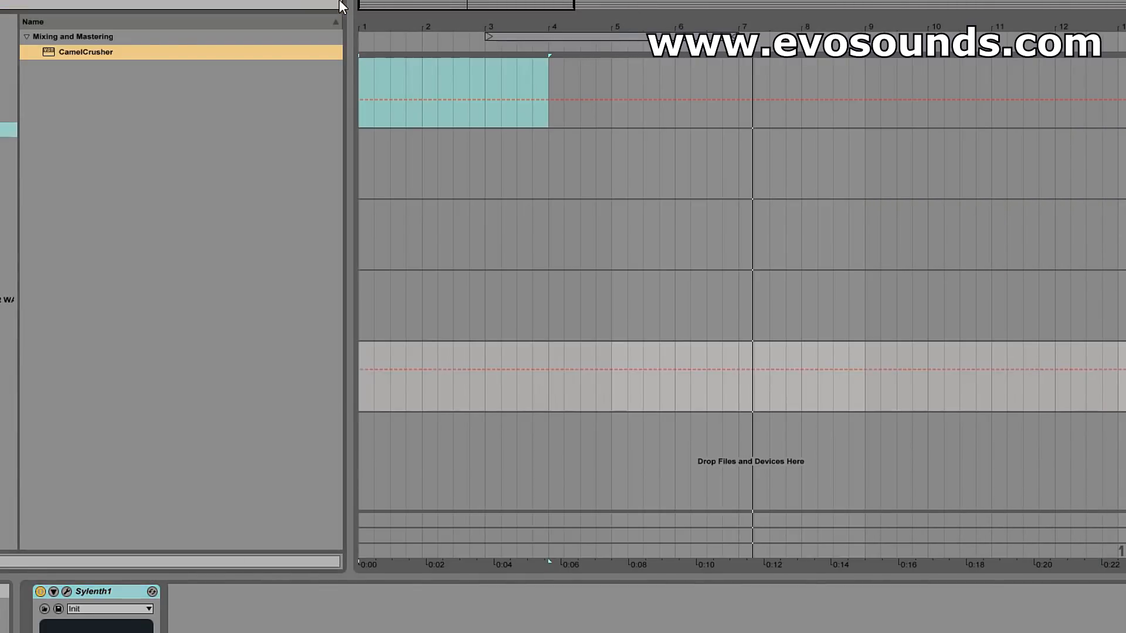
scroll(18, 51, down, 15)
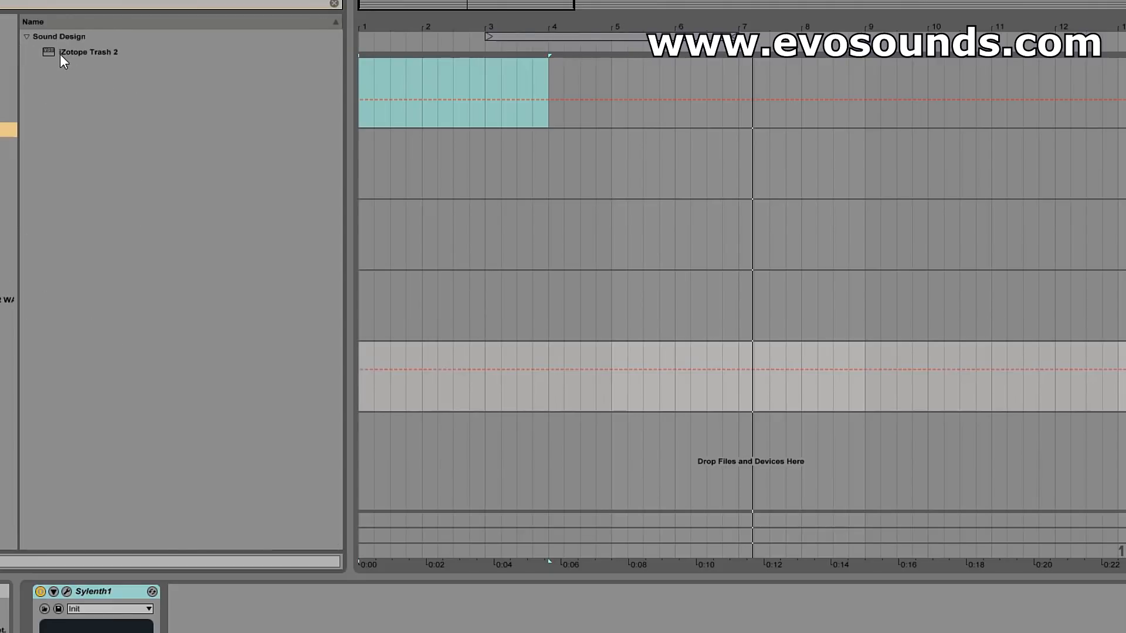
click(62, 54)
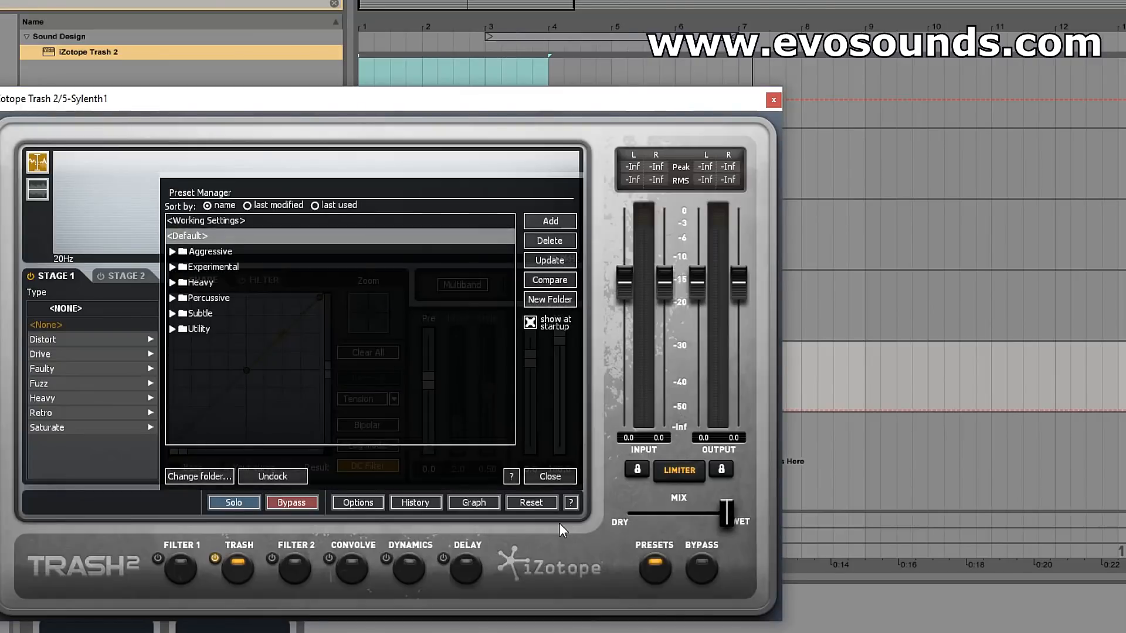
click(552, 476)
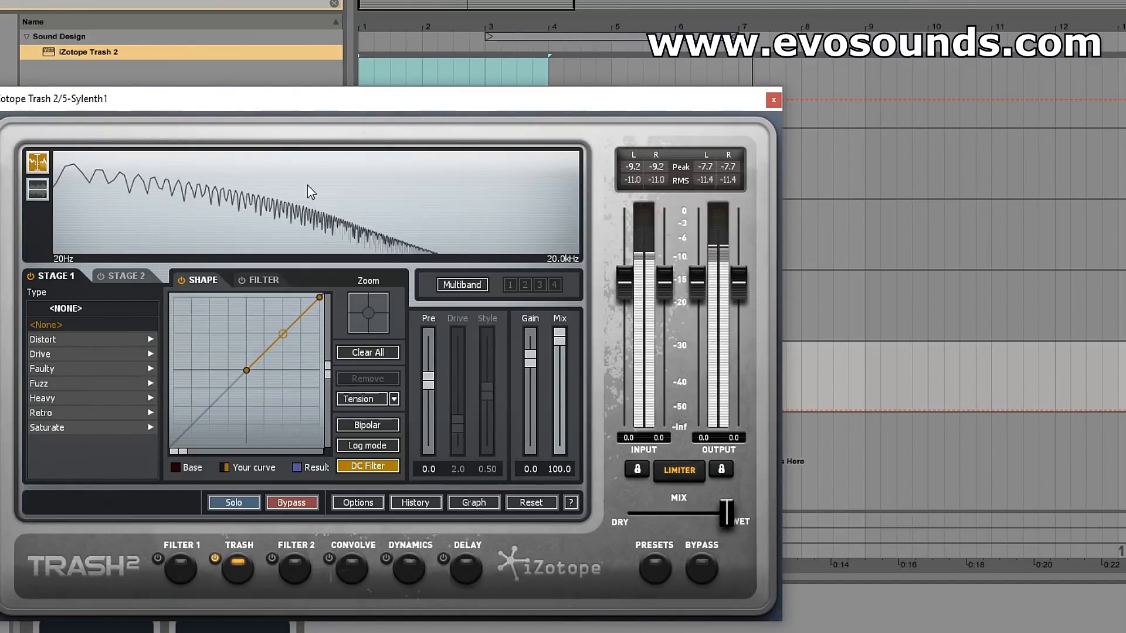
drag(339, 103, 608, 86)
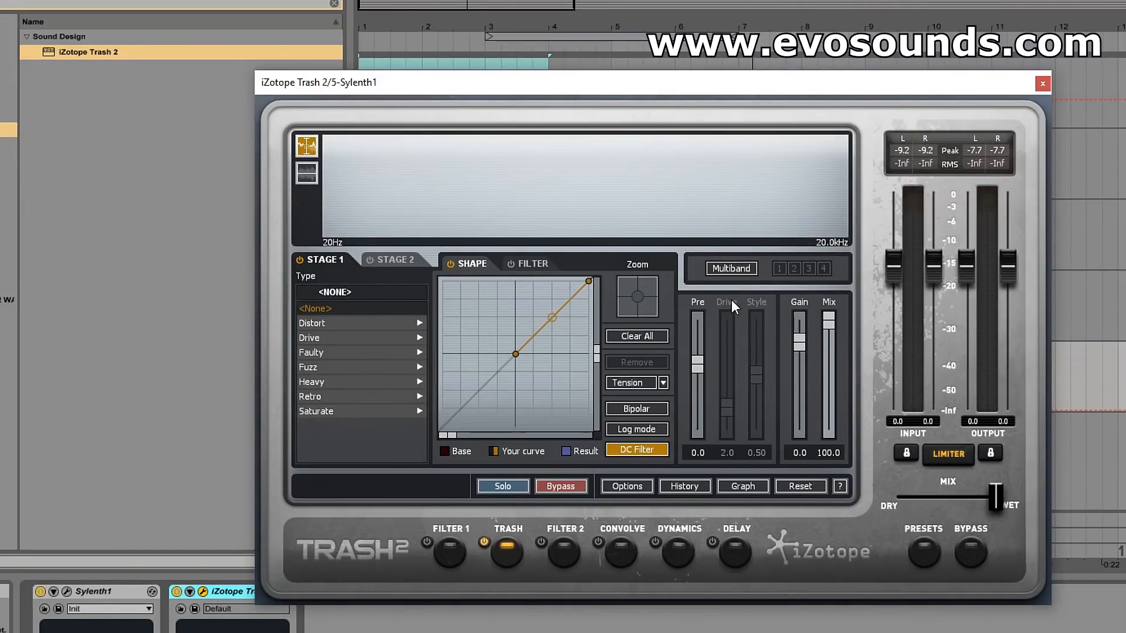
Enable multiband processing in the Trash module and apply the Retro Hard Chip distortion to band 2
click(733, 268)
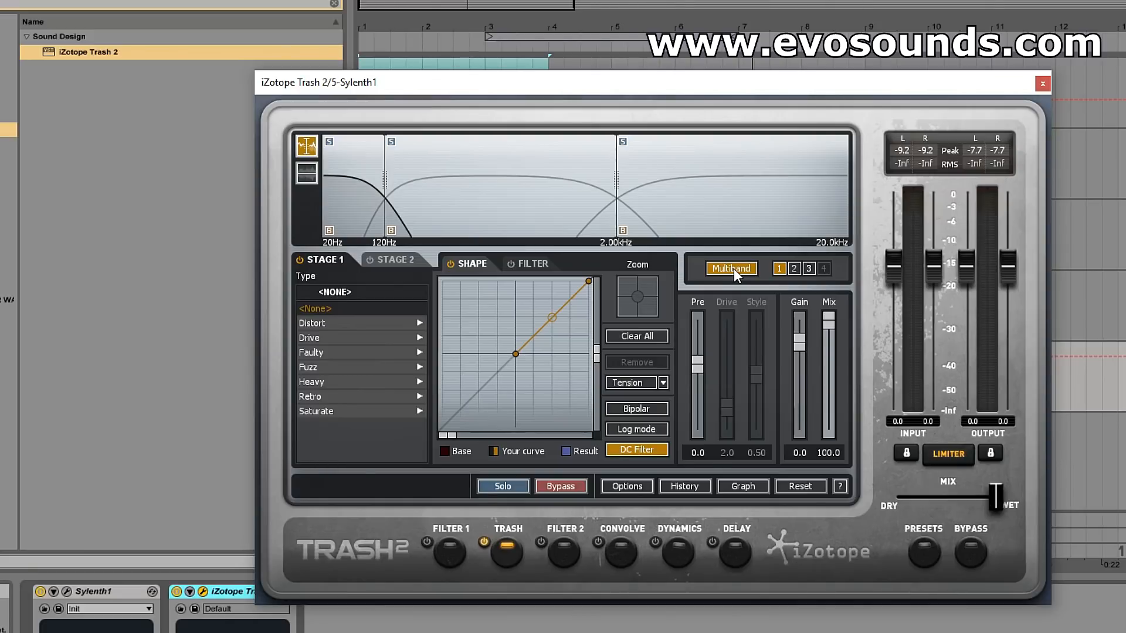
click(438, 150)
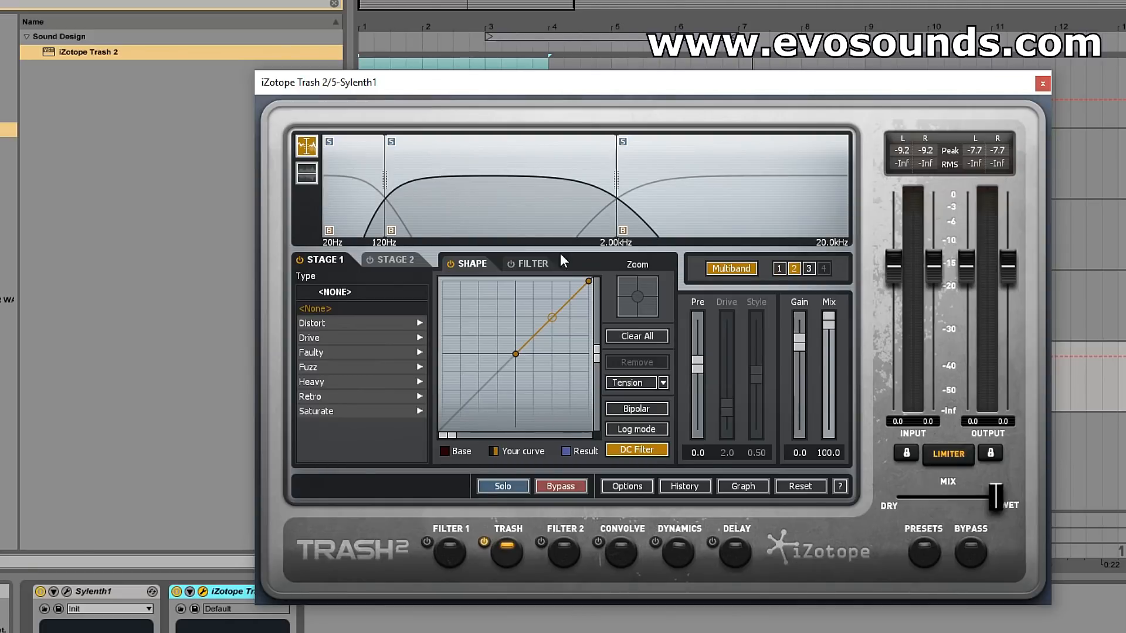
click(387, 397)
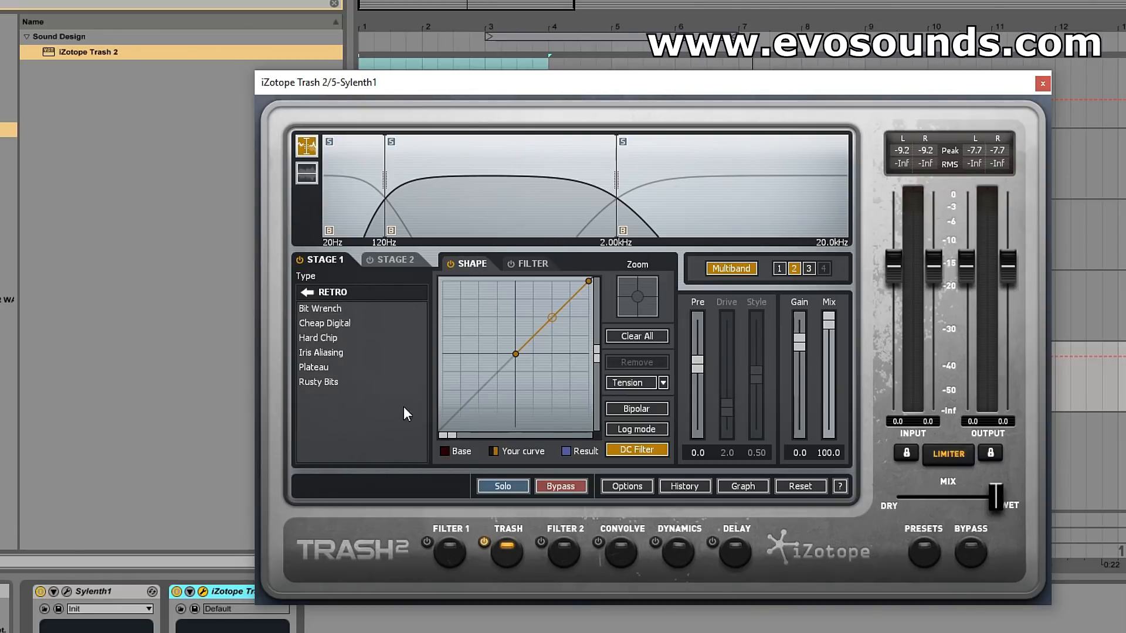
click(390, 338)
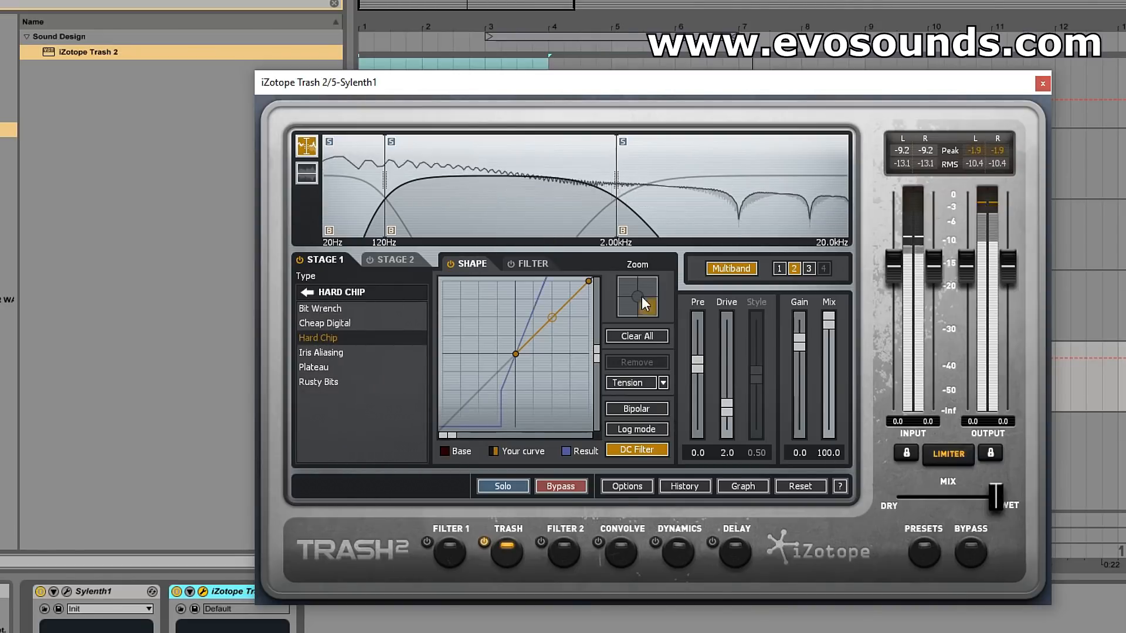
Apply the Faulty Positive distortion to band 3 and lower the crossover between bands 2 and 3 to 986 Hz
click(694, 205)
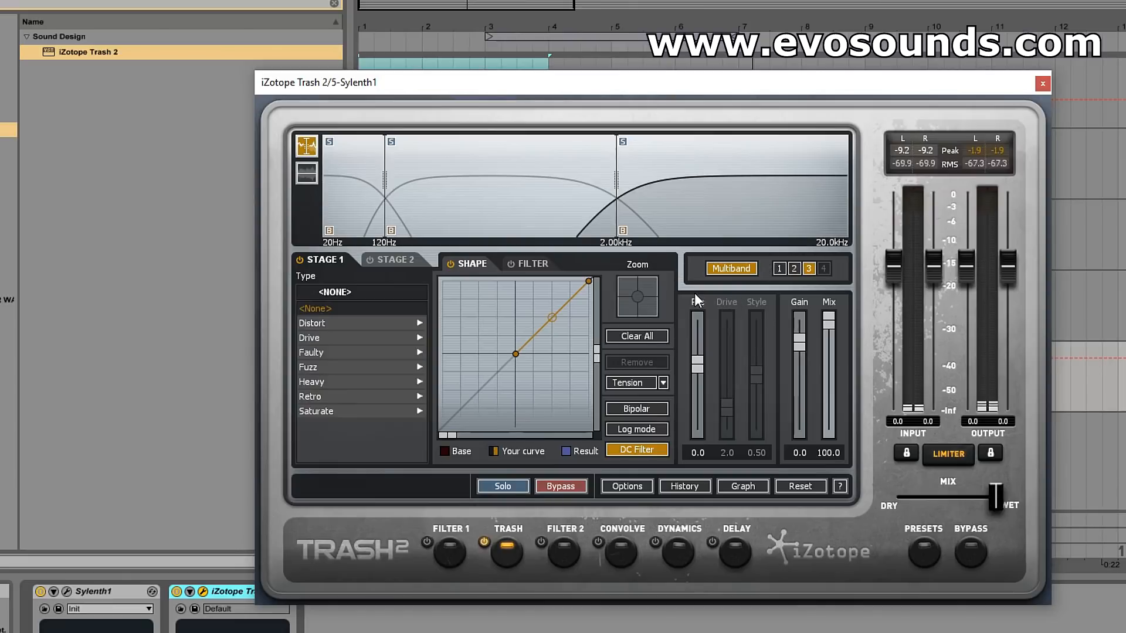
click(326, 396)
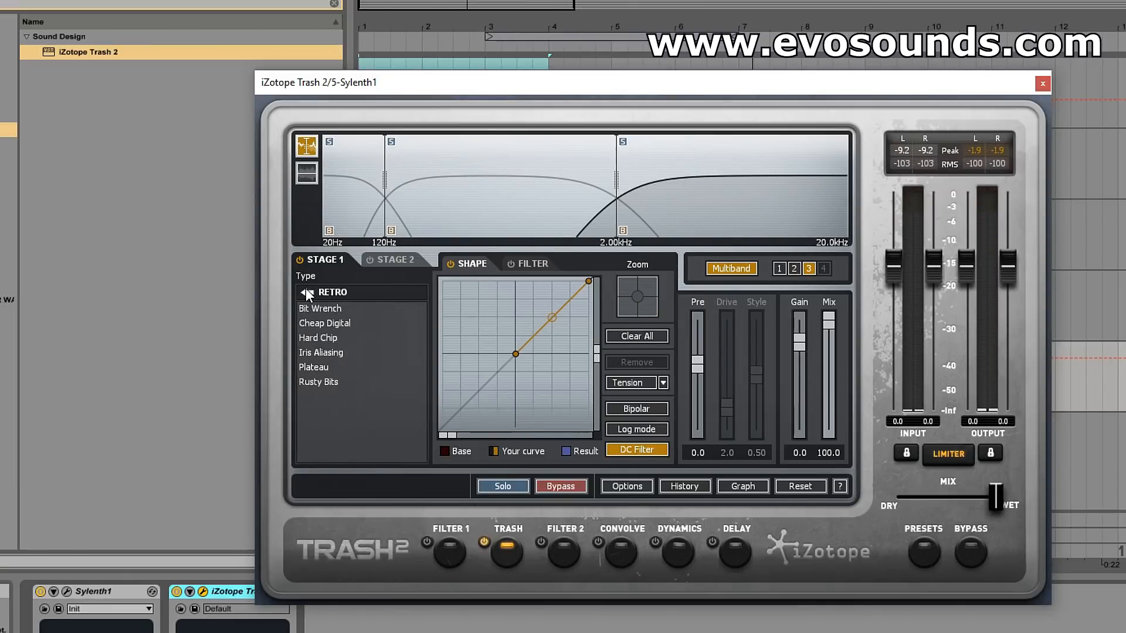
click(305, 292)
click(318, 350)
click(326, 367)
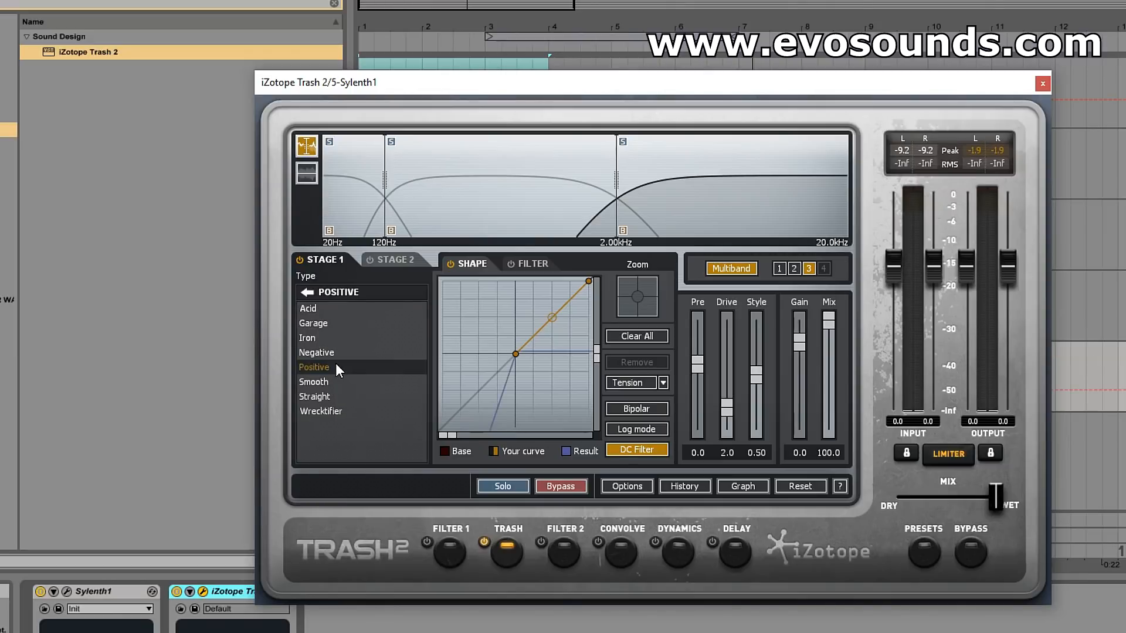
drag(625, 144, 550, 151)
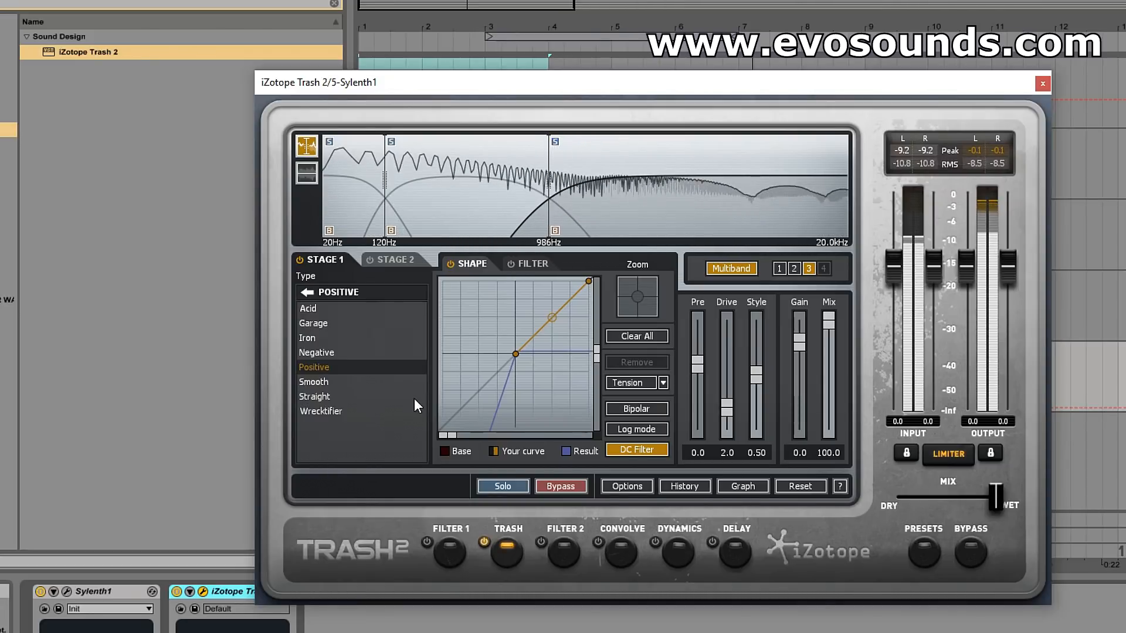
Change band 3's distortion to Wrecktifier and bend its waveshaper curve strongly upward
click(371, 382)
click(372, 411)
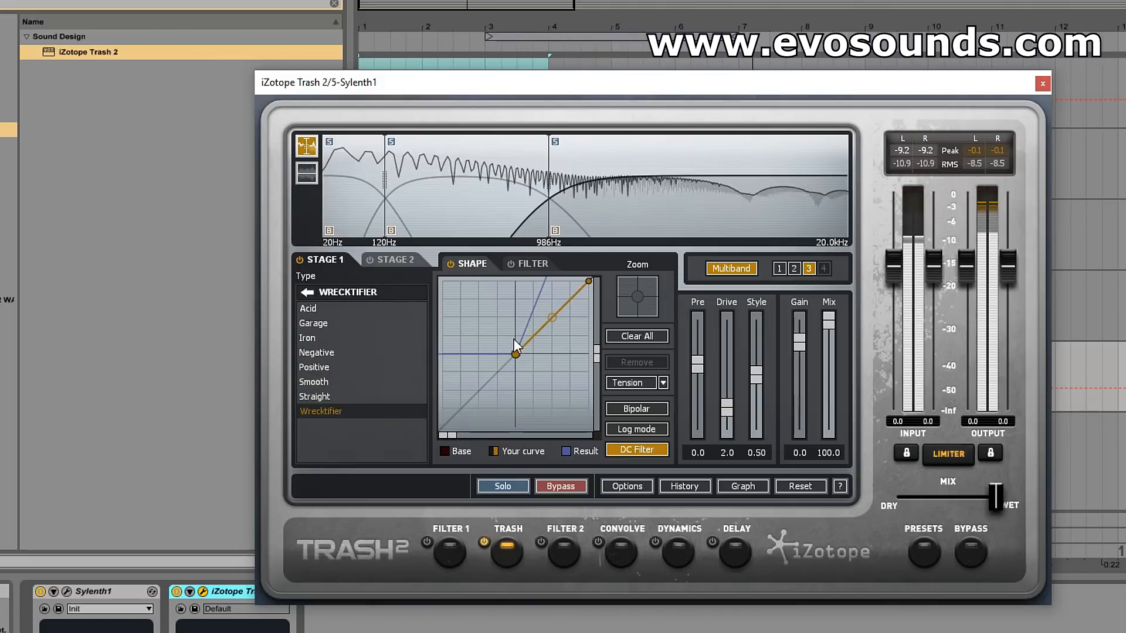
mouse_move(554, 321)
mouse_down()
mouse_move(573, 389)
mouse_move(553, 281)
mouse_move(555, 328)
mouse_up()
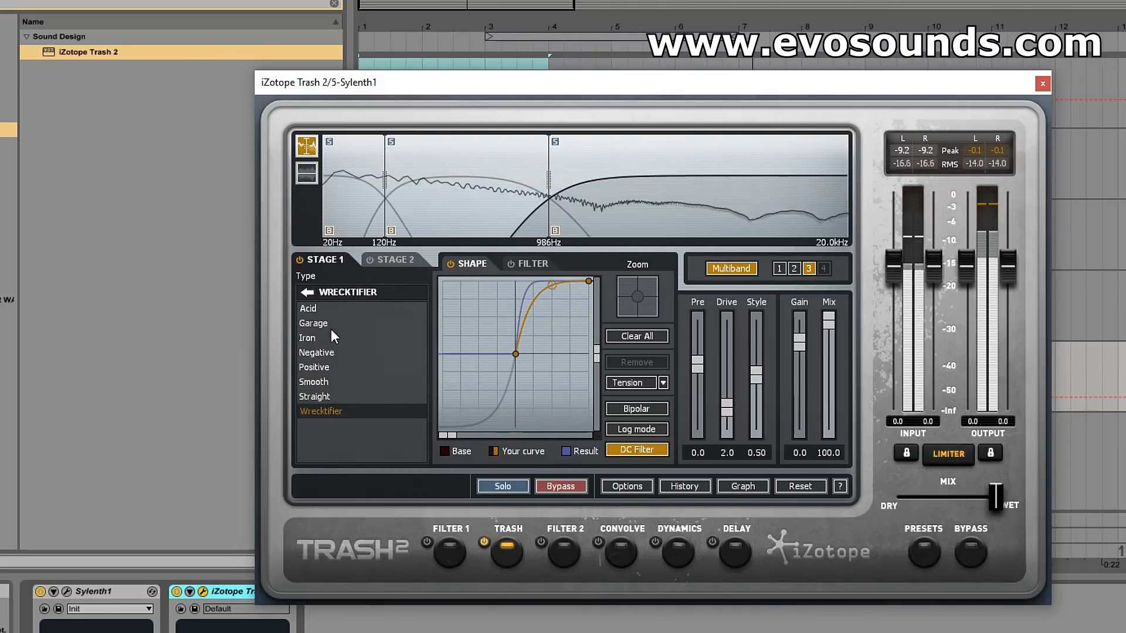
Enable Filter 2 and make node 6 a Clean LP filter at 12550 Hz
click(540, 544)
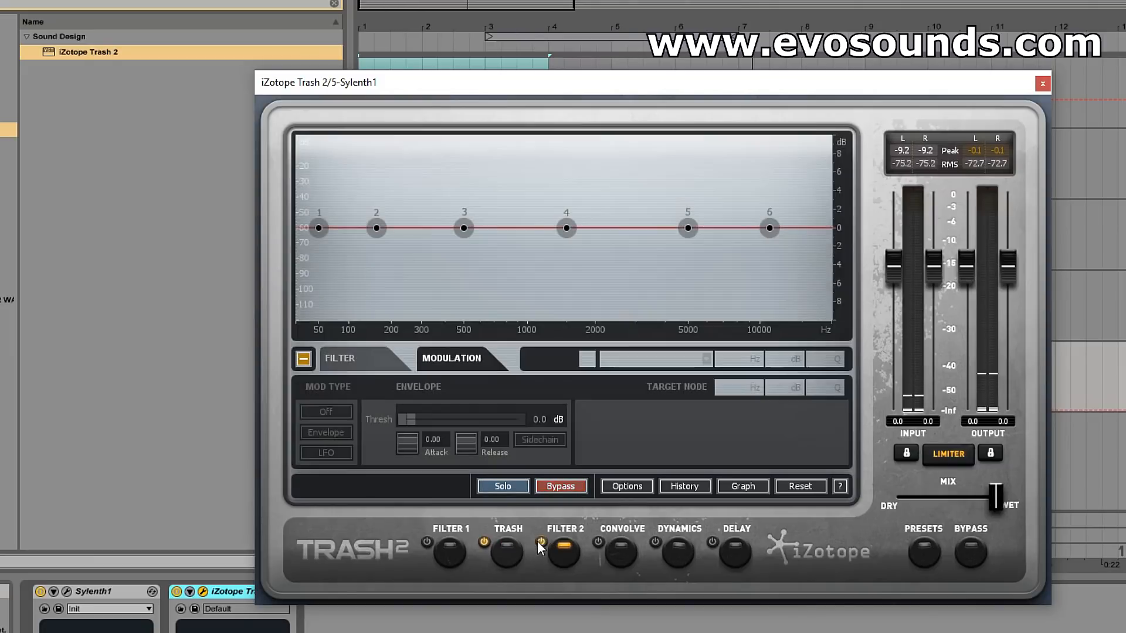
click(770, 228)
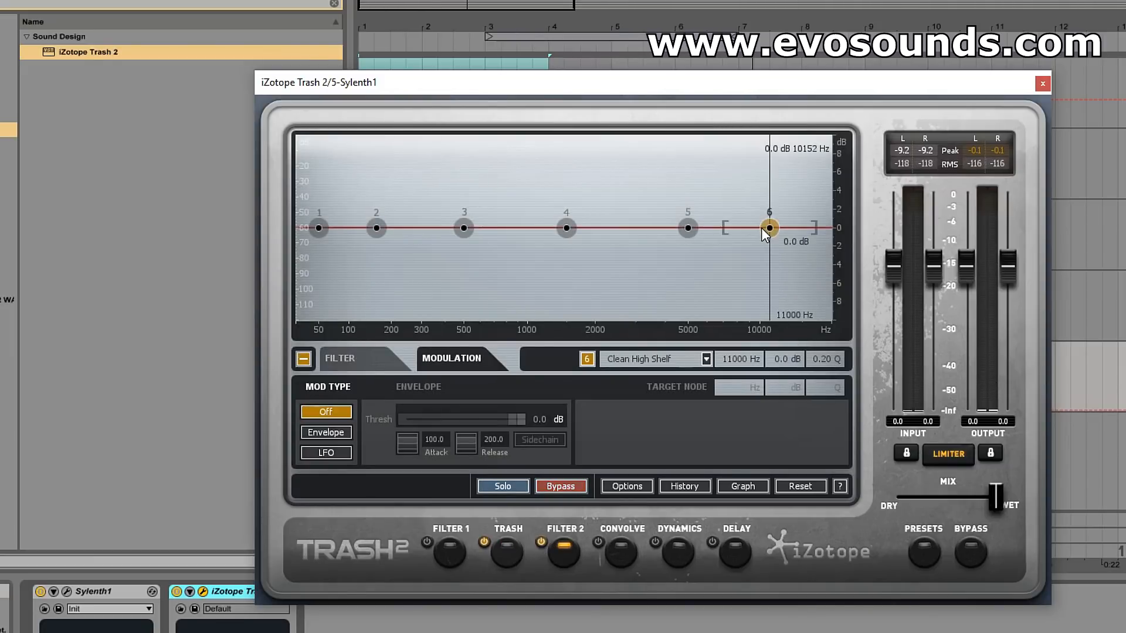
click(706, 359)
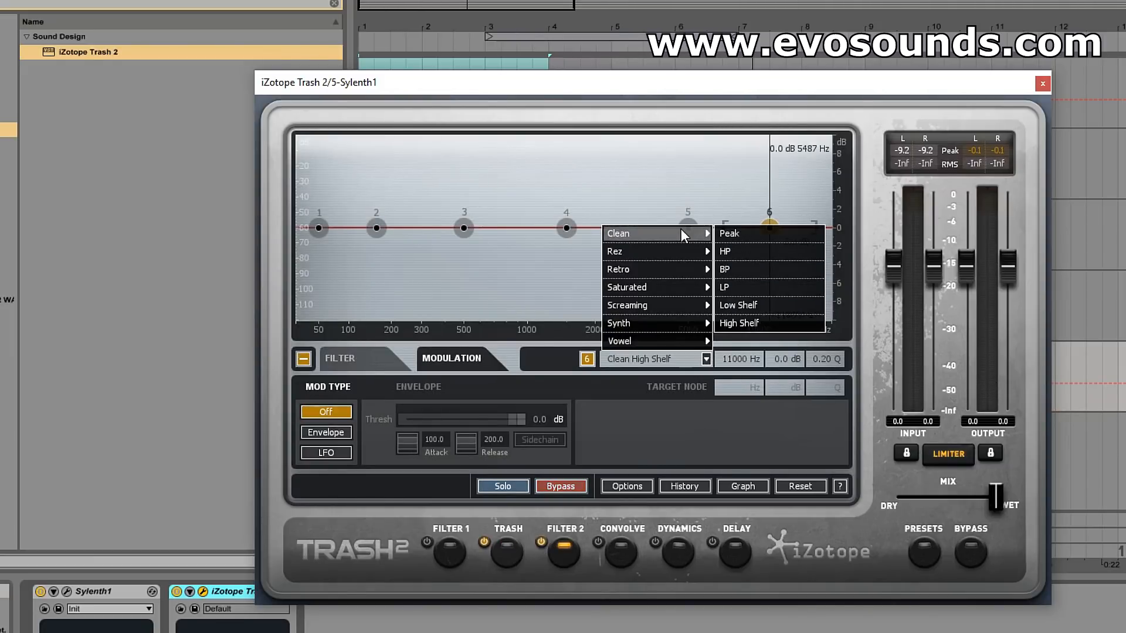
click(766, 283)
mouse_move(761, 231)
mouse_down()
mouse_move(821, 234)
mouse_move(749, 240)
mouse_move(828, 234)
mouse_move(775, 238)
mouse_up()
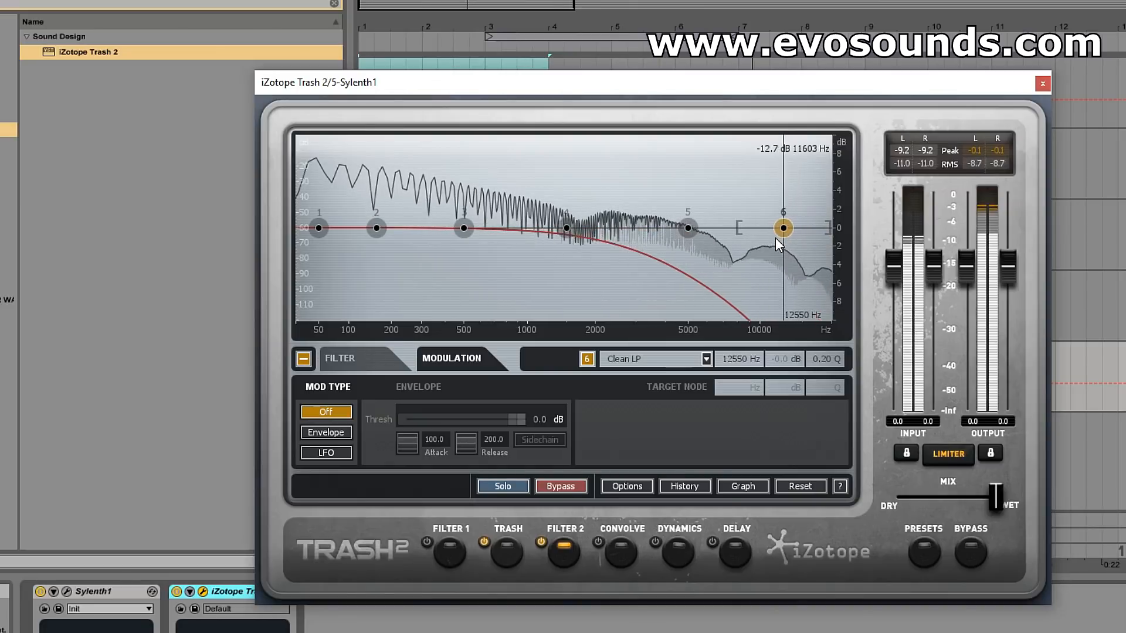
Enable the Convolve module and try several Amps impulse responses, including Allston 2x12 and Boxboro Combo, ending with Brighton 4x10
click(511, 562)
click(606, 545)
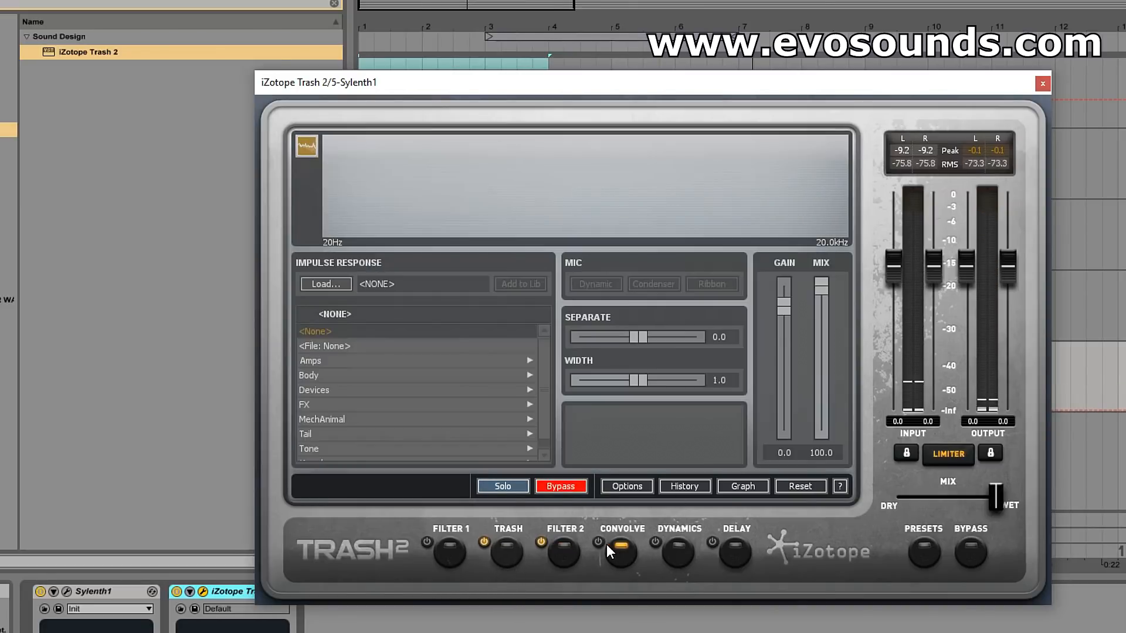
click(598, 542)
click(372, 361)
click(409, 347)
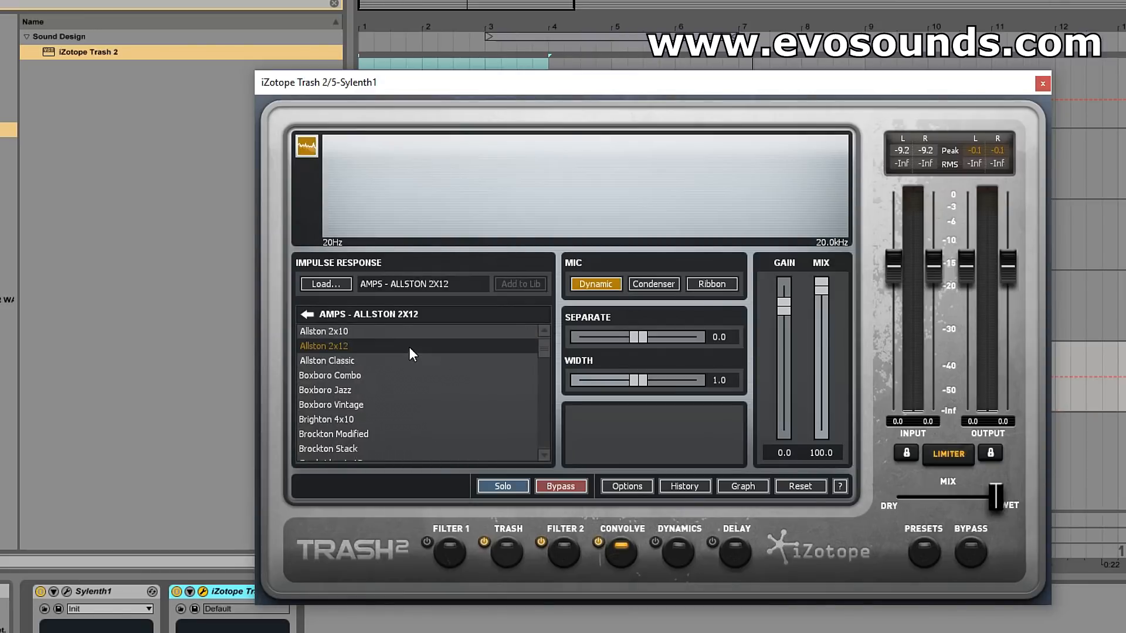
click(403, 362)
click(371, 375)
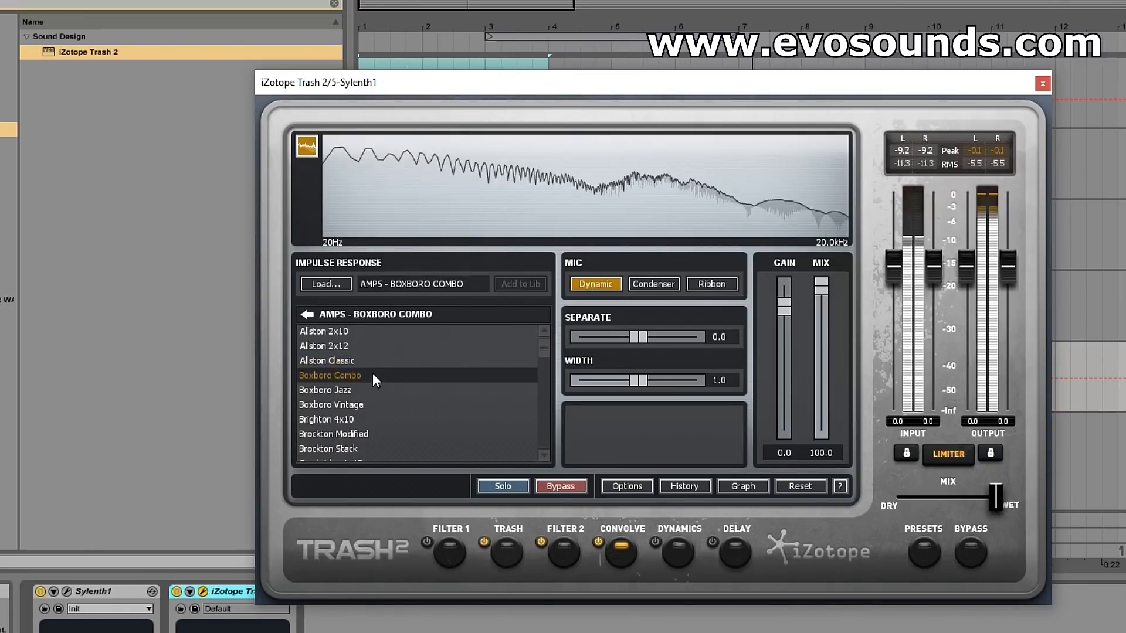
click(377, 404)
click(394, 420)
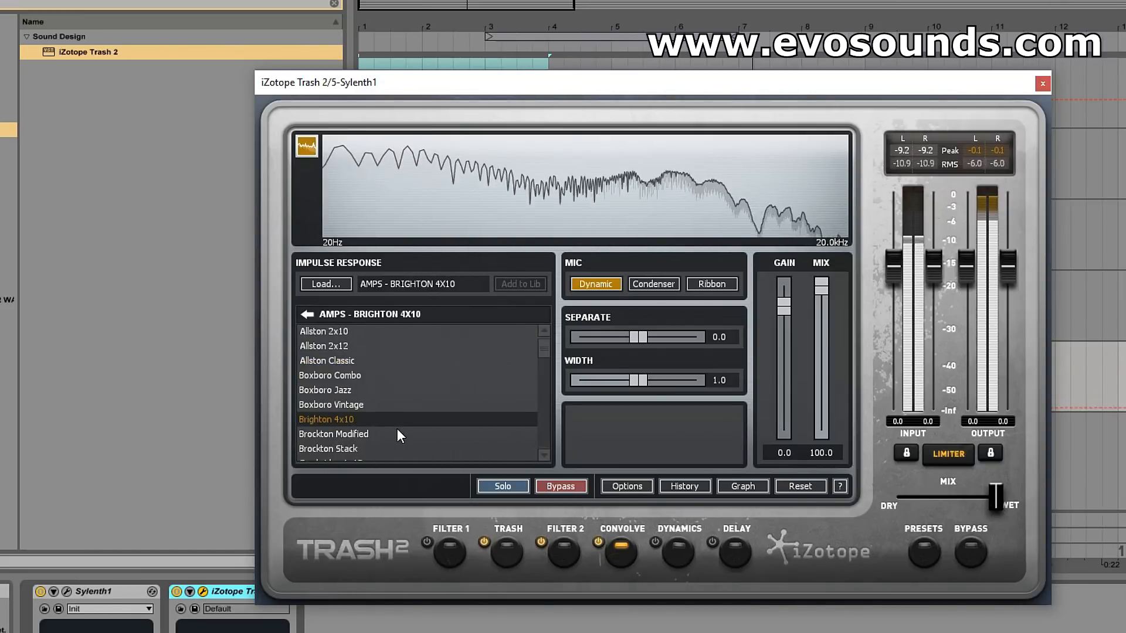
Set Convolve's separation to 30.0 and width to 2.0, trying the Condenser mic before returning to Dynamic
click(653, 283)
drag(638, 337, 695, 337)
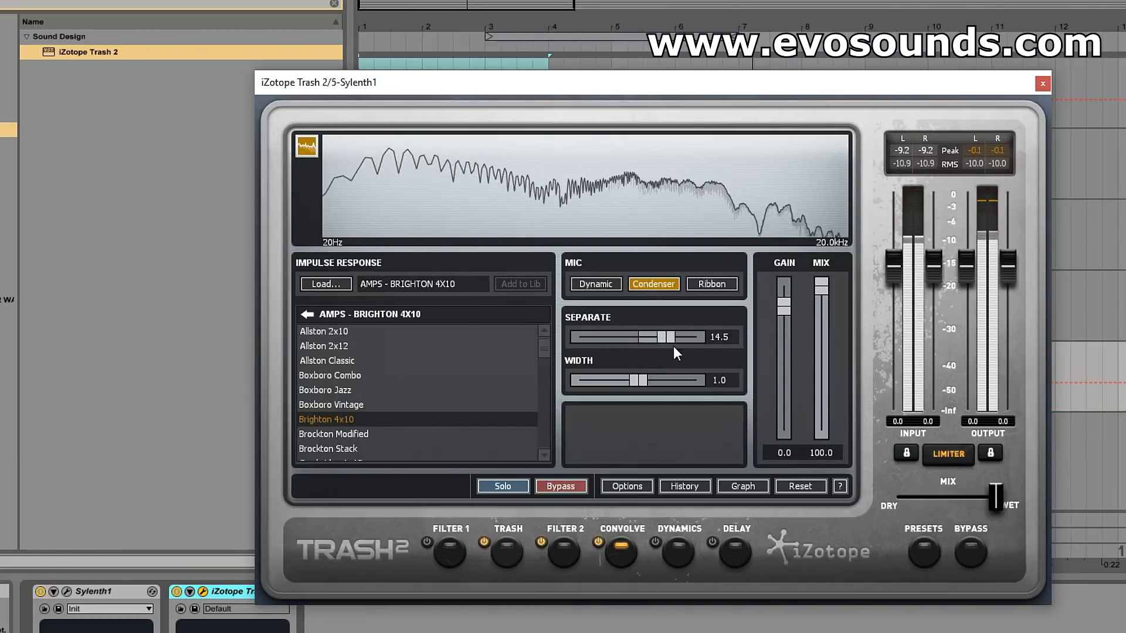
drag(640, 380, 696, 380)
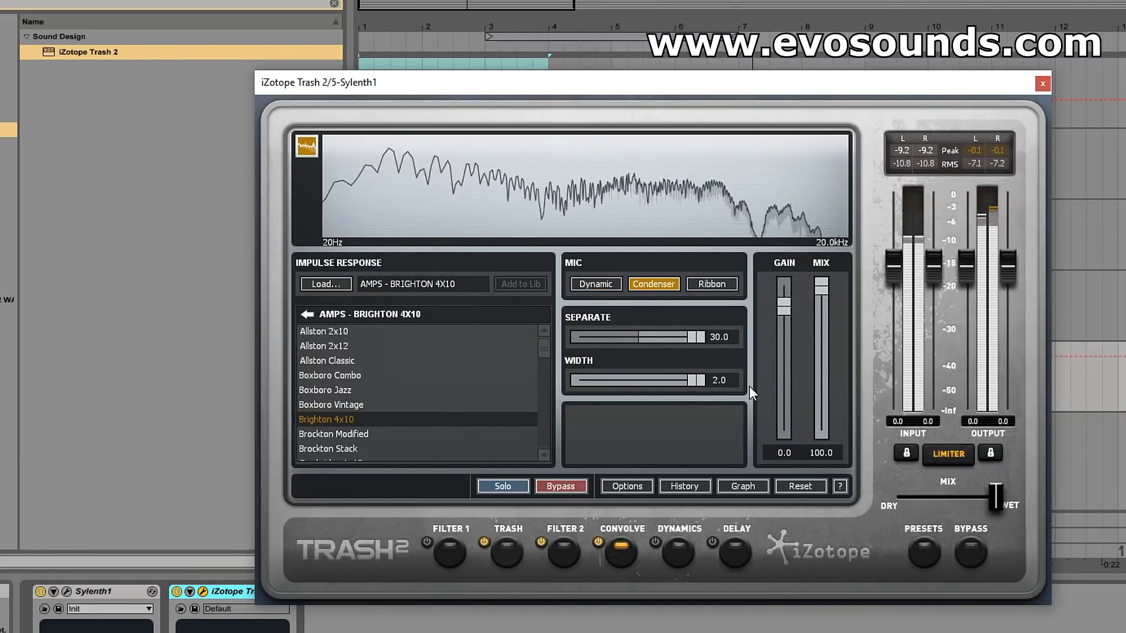
click(595, 284)
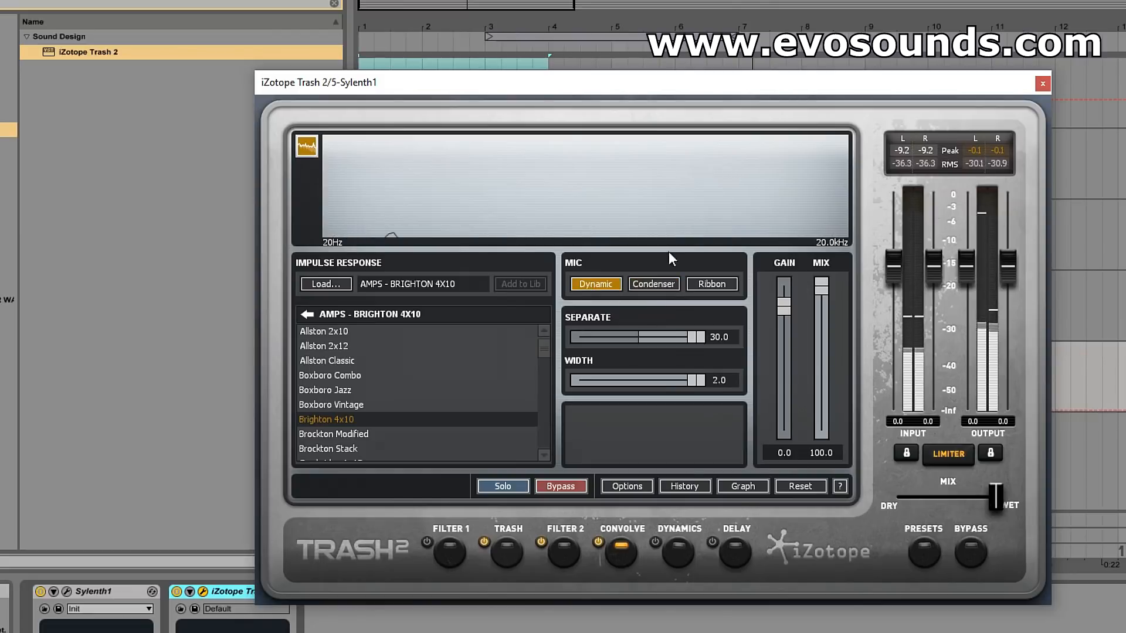
Disable the Convolve module and return to the Trash module's band 3 distortion settings
click(599, 544)
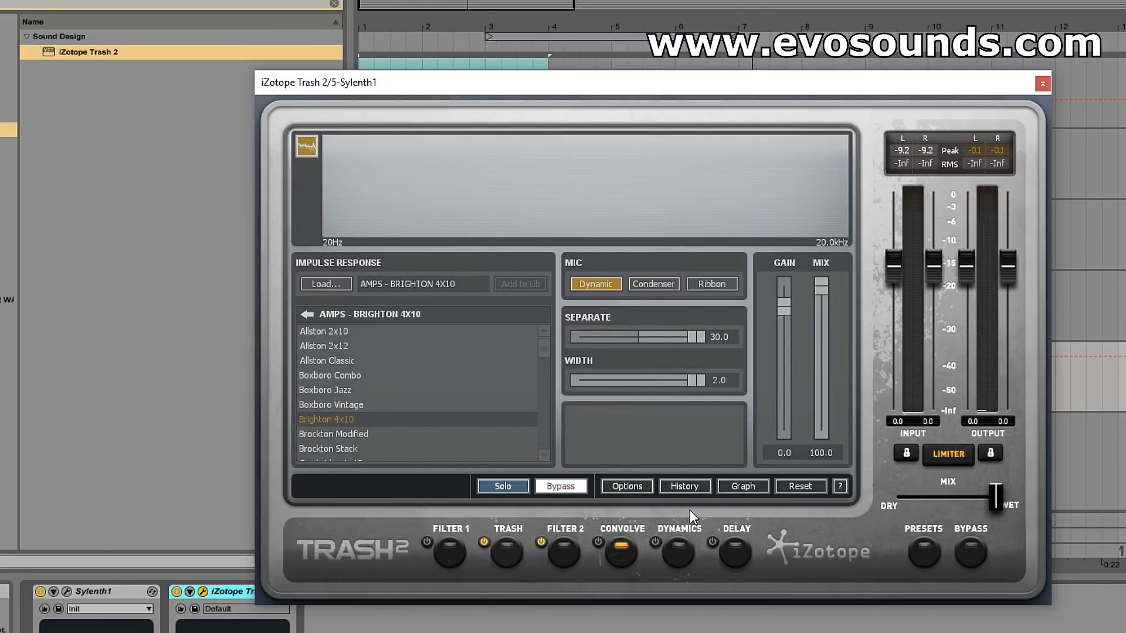
click(494, 561)
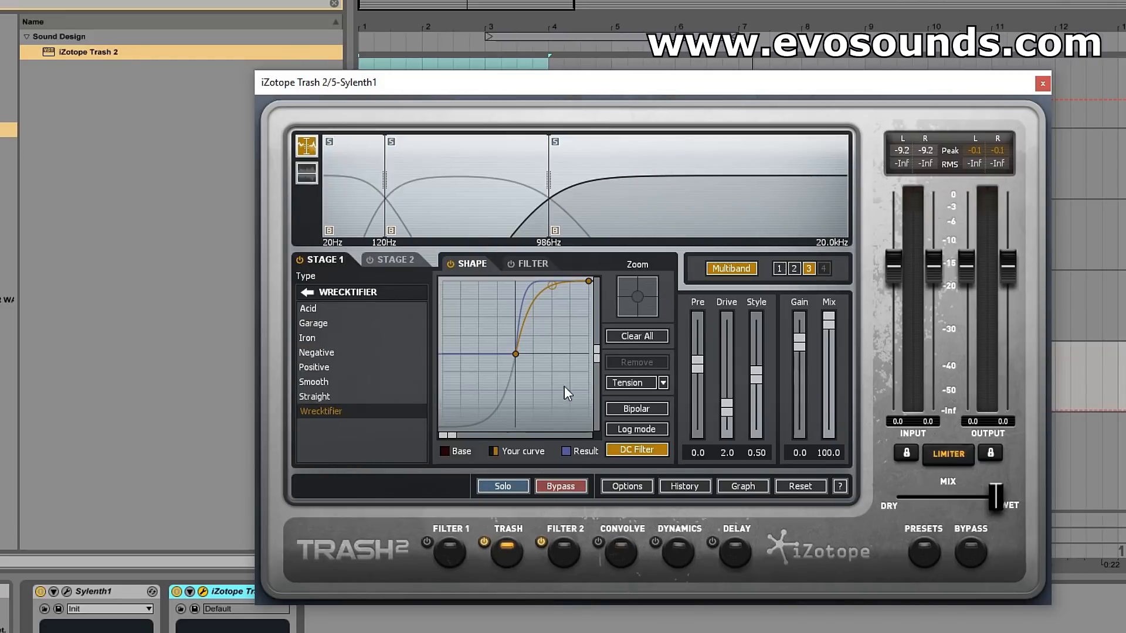
Compare the Stage 1 distortion settings of bands 1, 2 and 3 in the Trash module
click(779, 267)
click(808, 268)
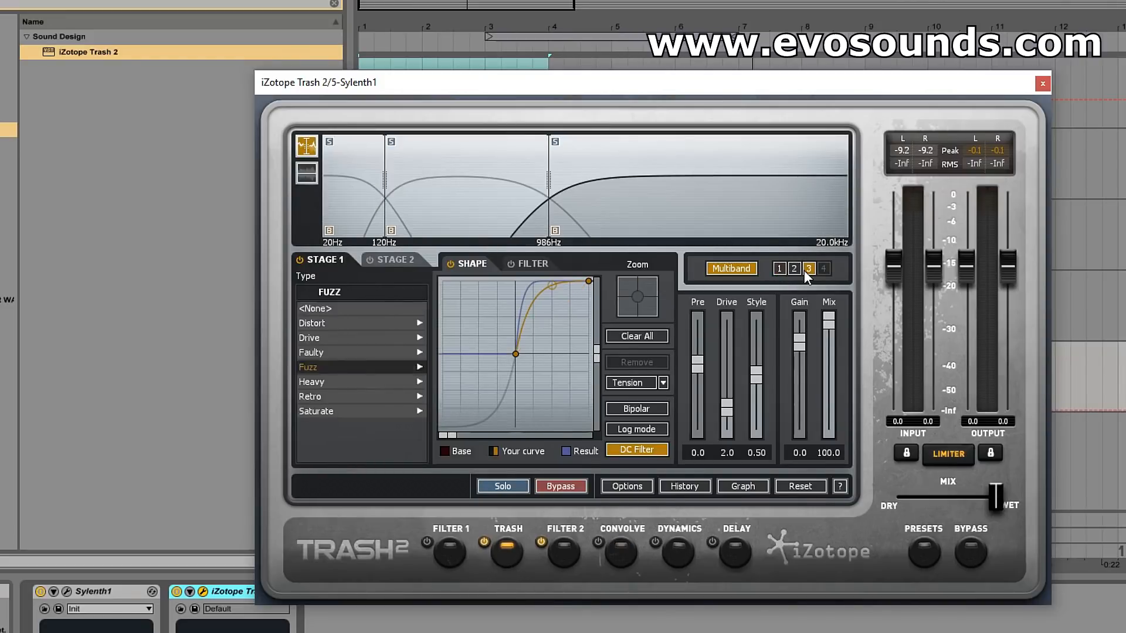
click(793, 269)
click(778, 268)
click(794, 268)
click(808, 269)
click(793, 269)
click(779, 268)
click(808, 268)
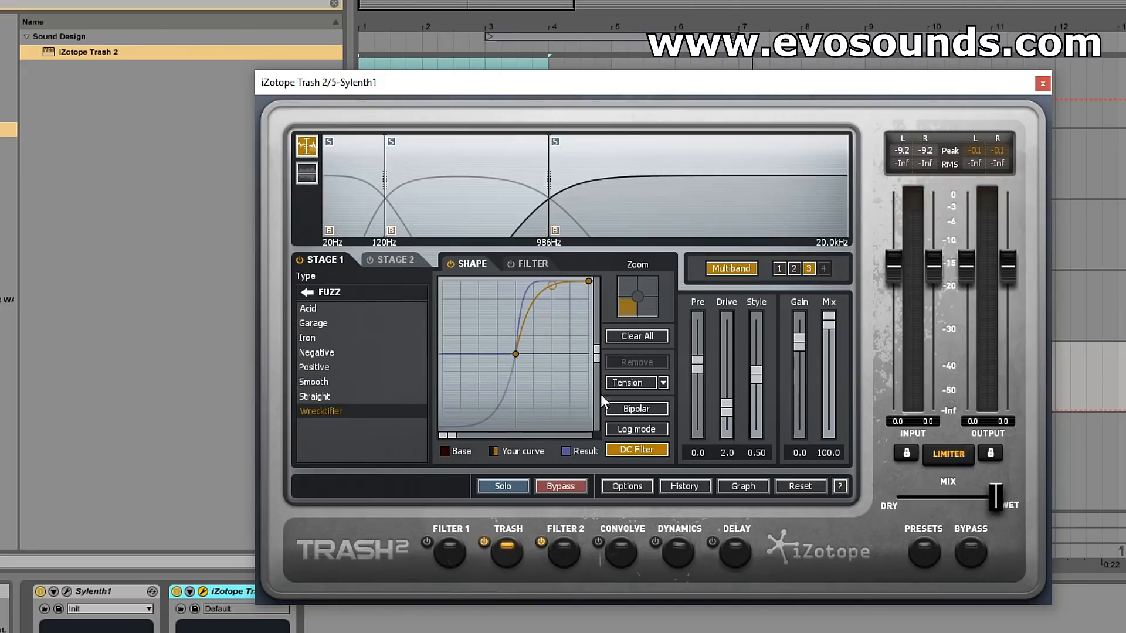
click(373, 262)
click(794, 269)
click(808, 269)
click(780, 269)
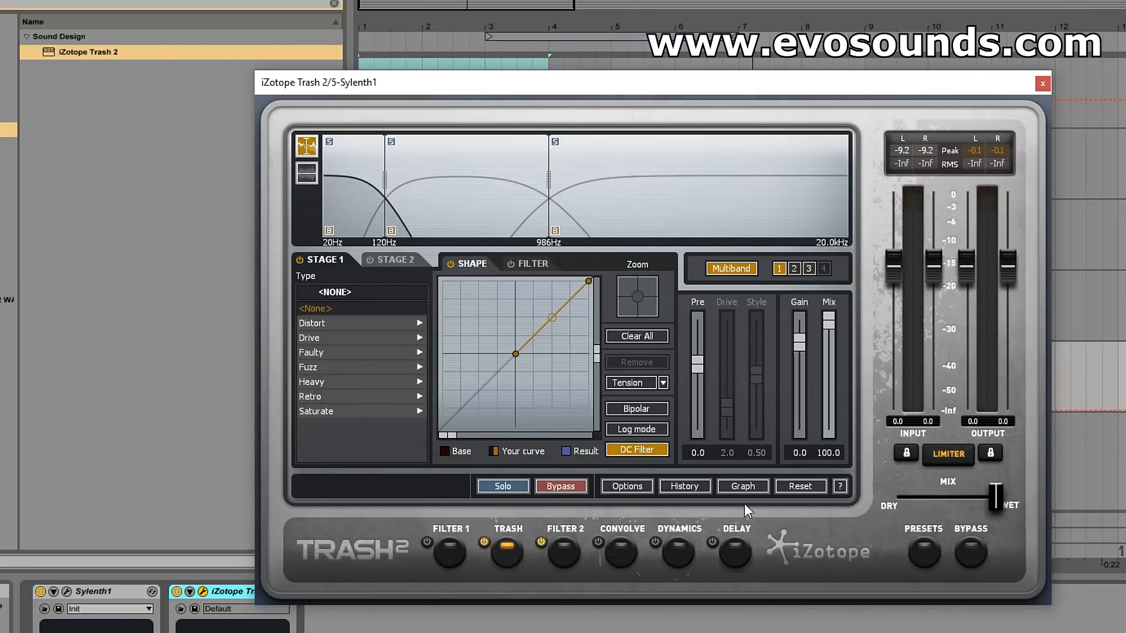
Review Filter 2's node 6 settings and enable the Filter 1 module
click(450, 551)
click(560, 550)
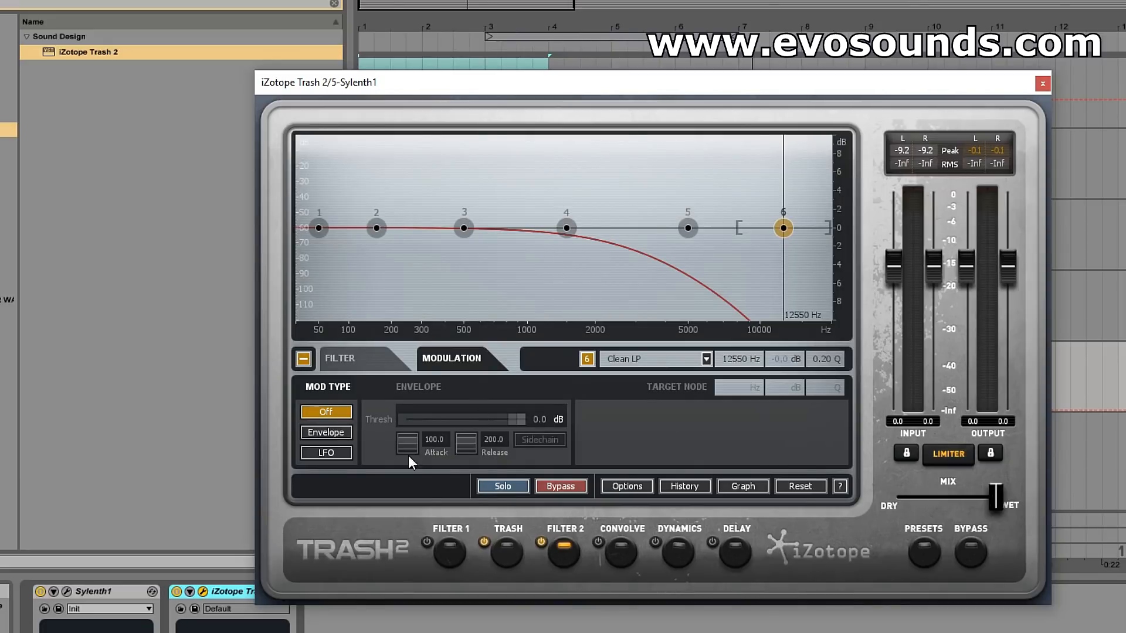
click(438, 551)
click(428, 544)
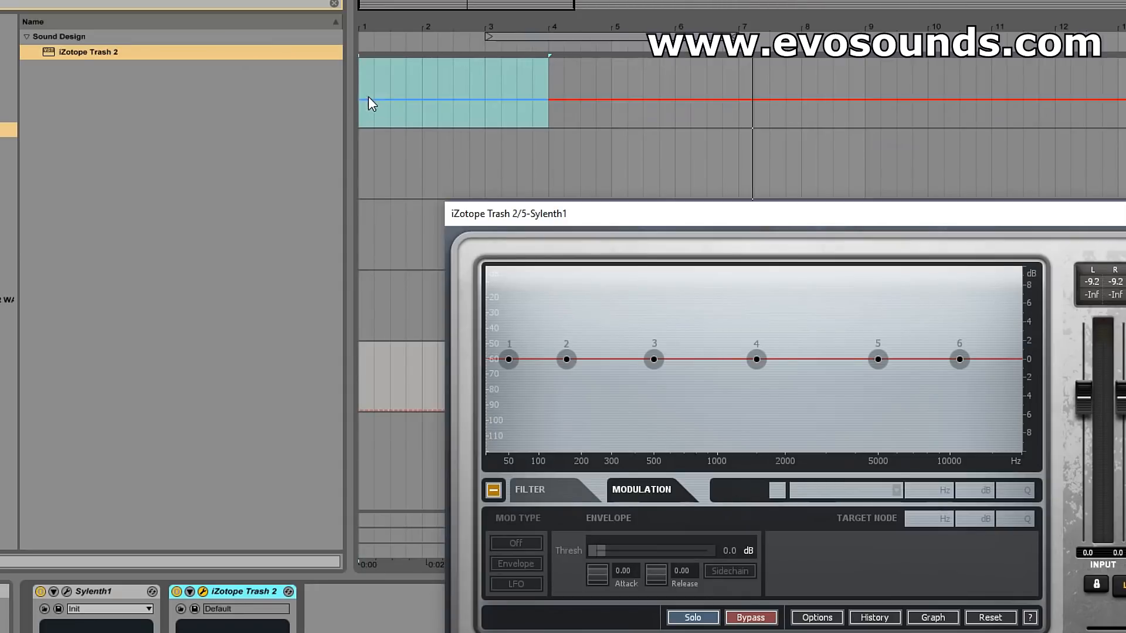
Create a two-bar MIDI clip at the start of the Sylenth1 track and open it for note editing
drag(365, 92, 424, 89)
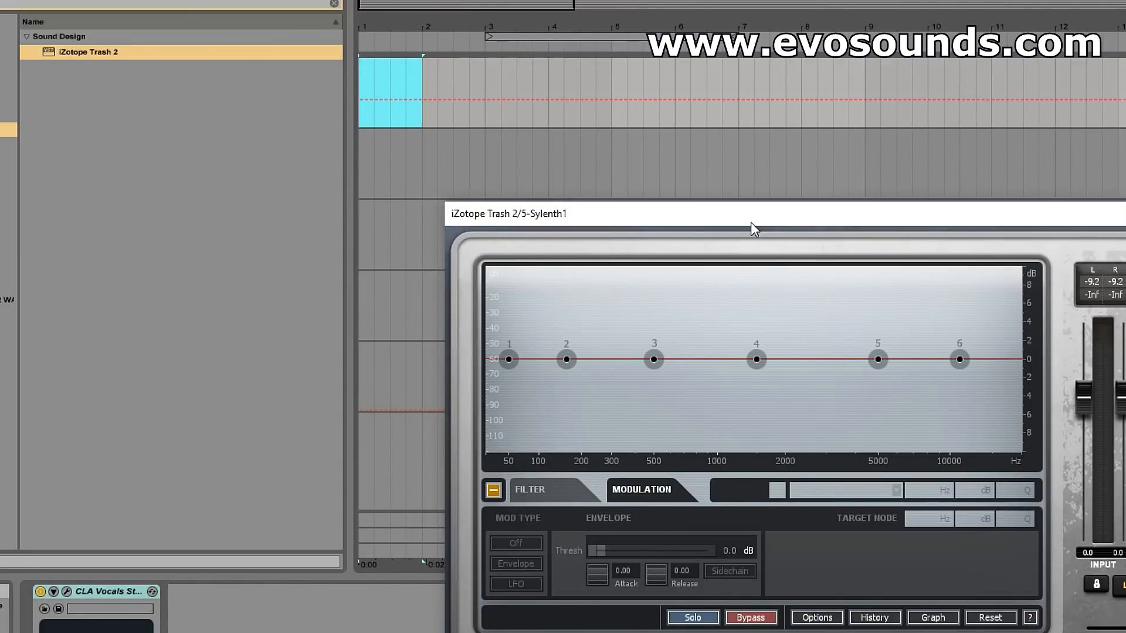
drag(754, 228, 998, 454)
click(467, 382)
shift+click(488, 350)
key(ctrl+shift+m)
double_click(441, 354)
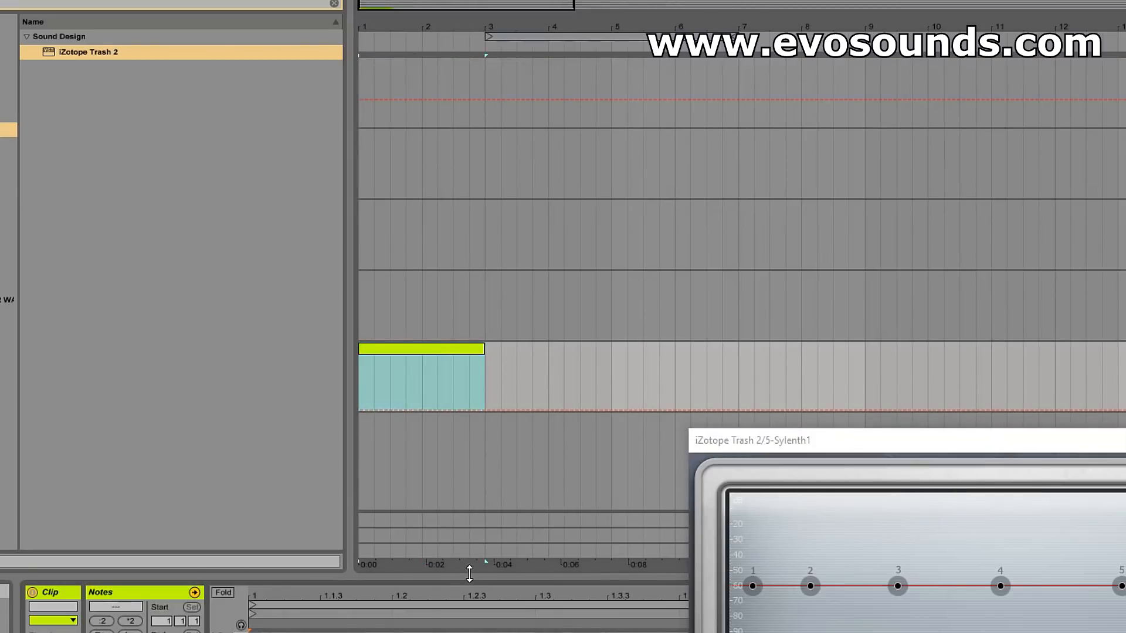
Draw one long note from the start of the clip and transpose it to F0
scroll(346, 564, down, 3)
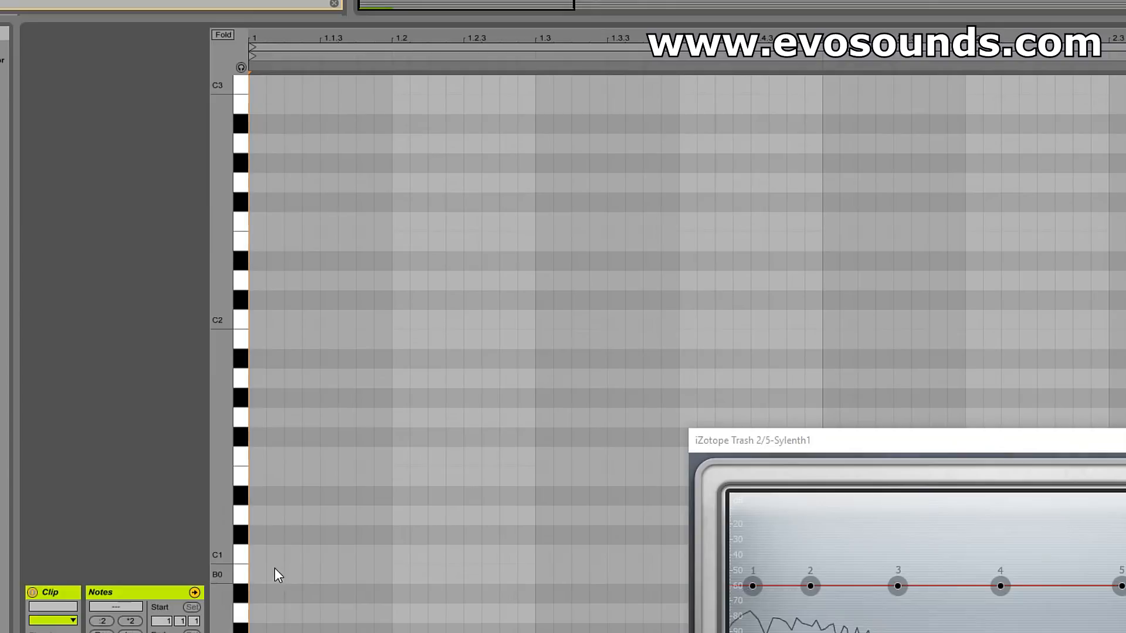
double_click(257, 553)
drag(256, 554, 1125, 448)
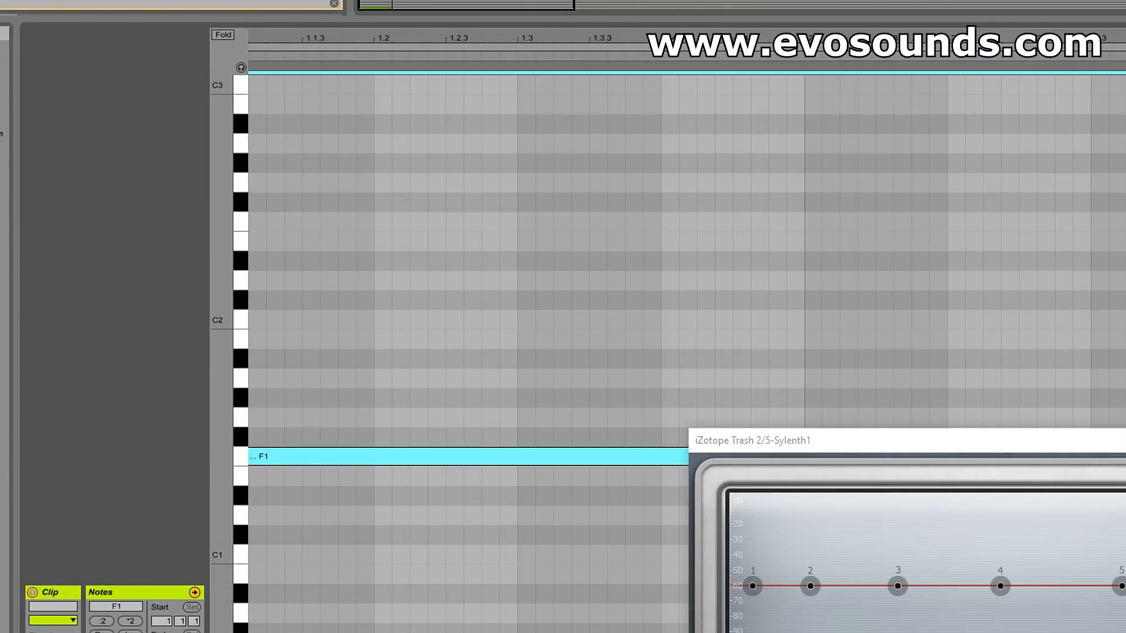
drag(284, 372, 394, 495)
key(Delete)
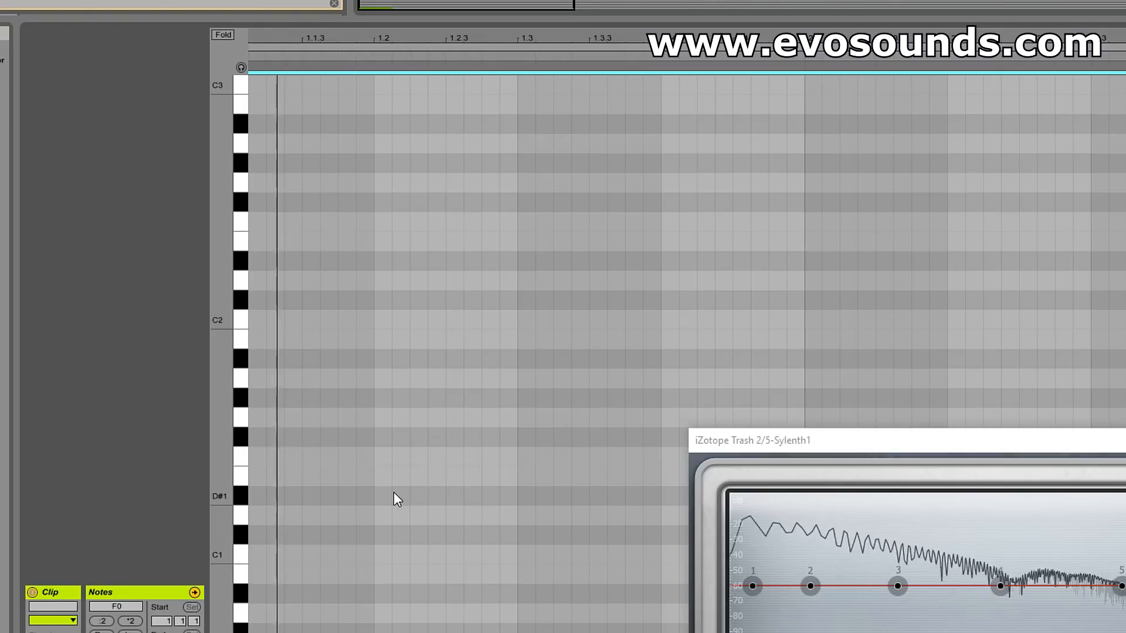
Make Filter 1's node 4 a Screaming Peak filter and move it to 166 Hz
drag(935, 440, 501, 133)
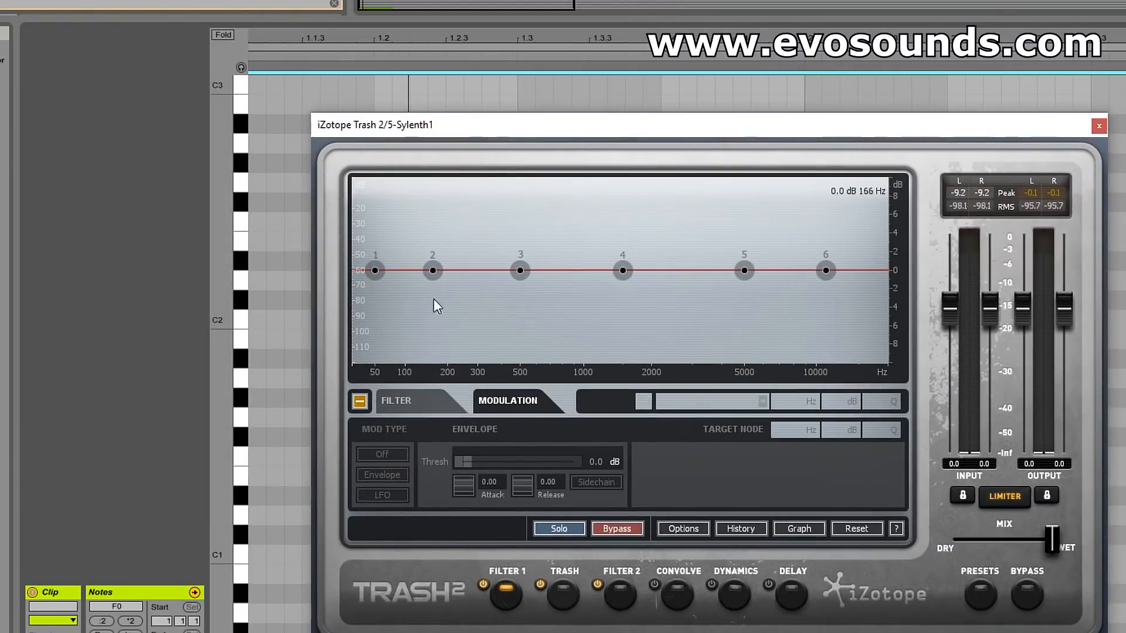
click(622, 270)
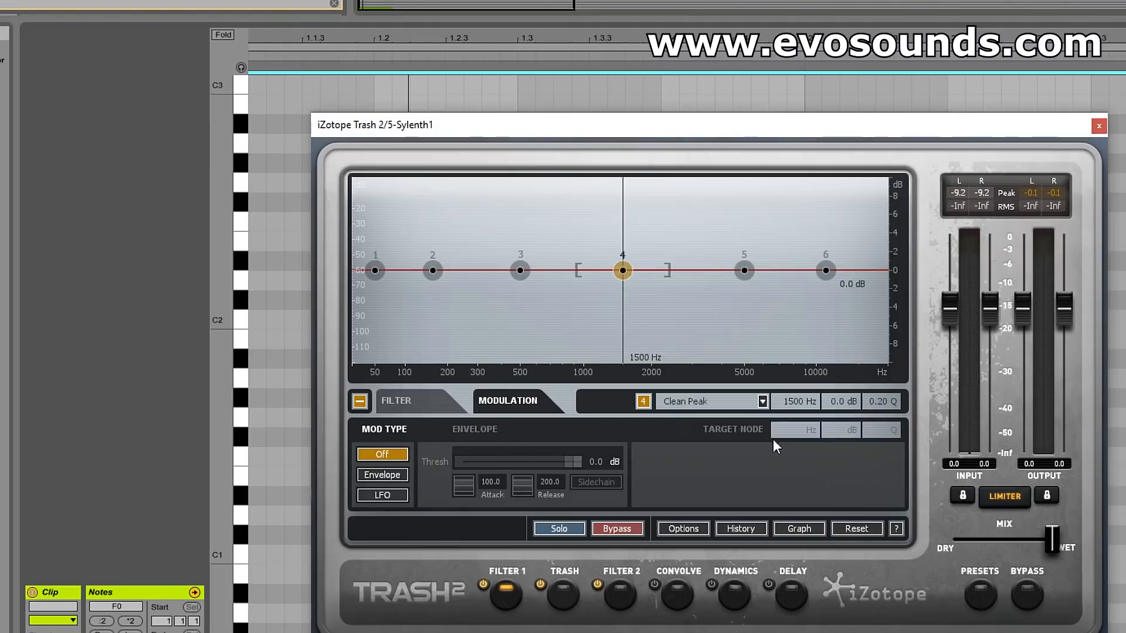
click(763, 401)
mouse_move(697, 347)
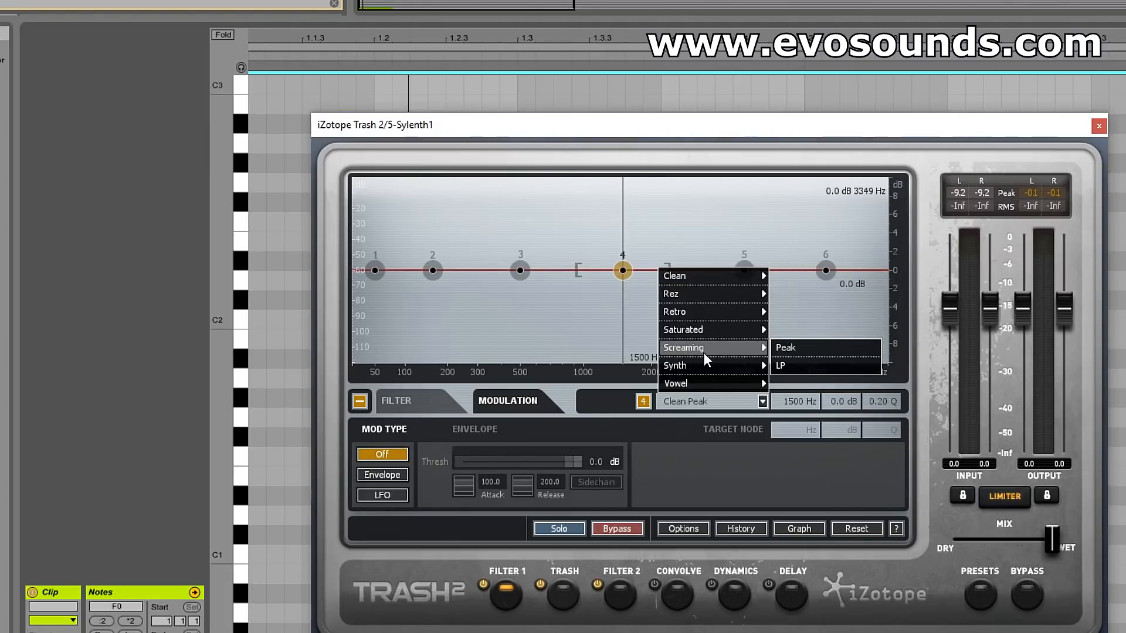
click(794, 346)
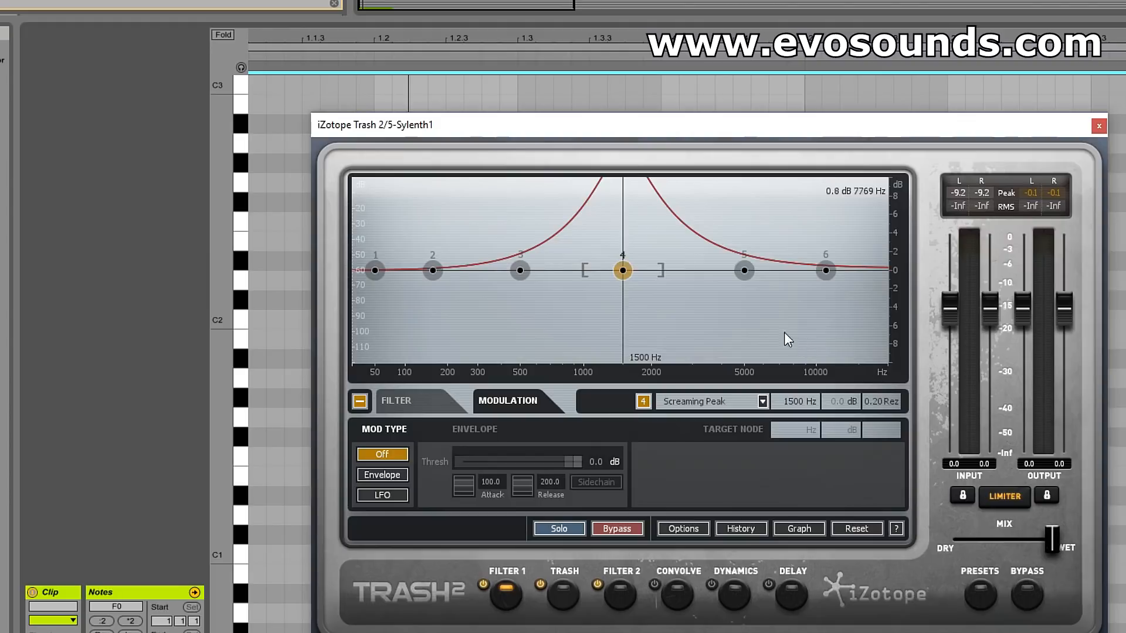
drag(623, 271, 434, 358)
Modulate node 4 with a synced LFO at rate 2(.), place its target node at 4950 Hz, and play the clip
click(382, 495)
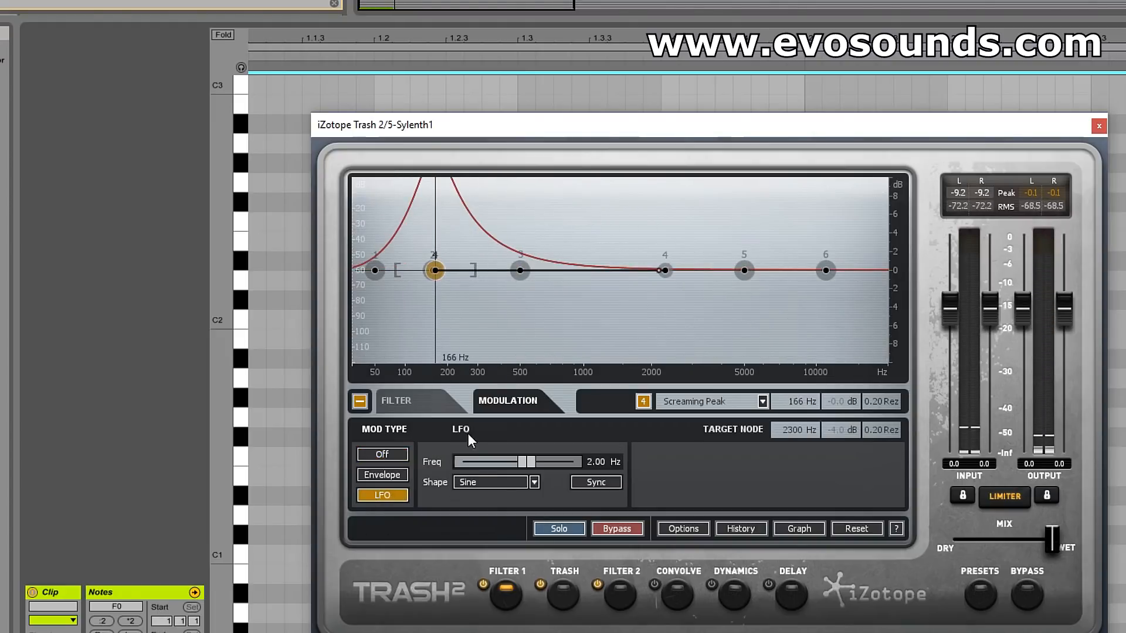
drag(664, 270, 742, 409)
click(604, 486)
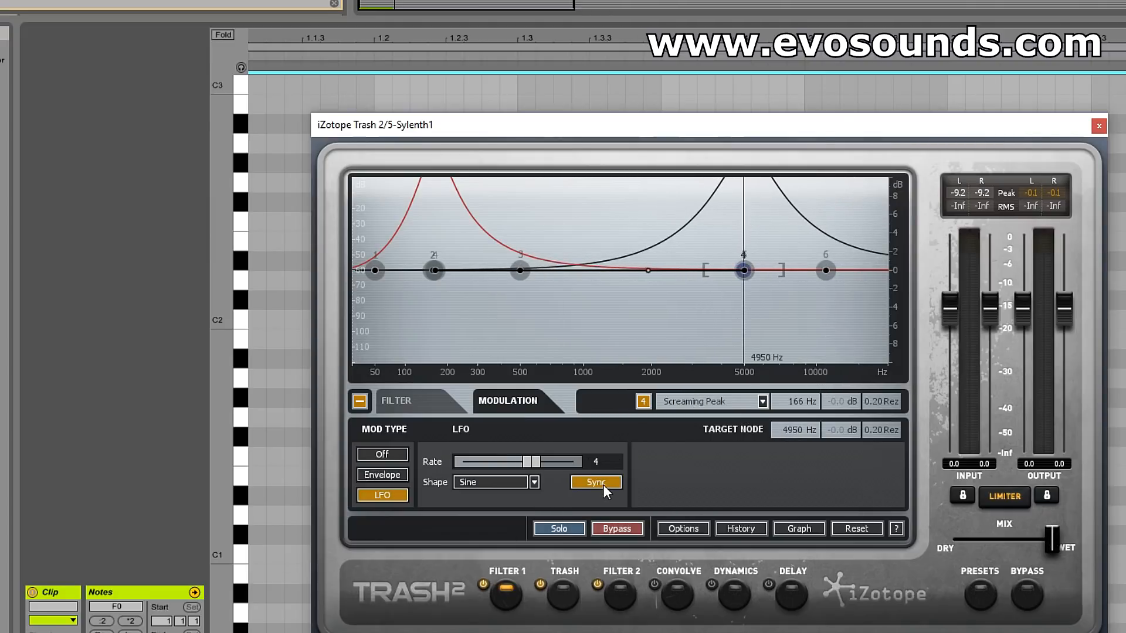
drag(534, 456, 544, 477)
key(space)
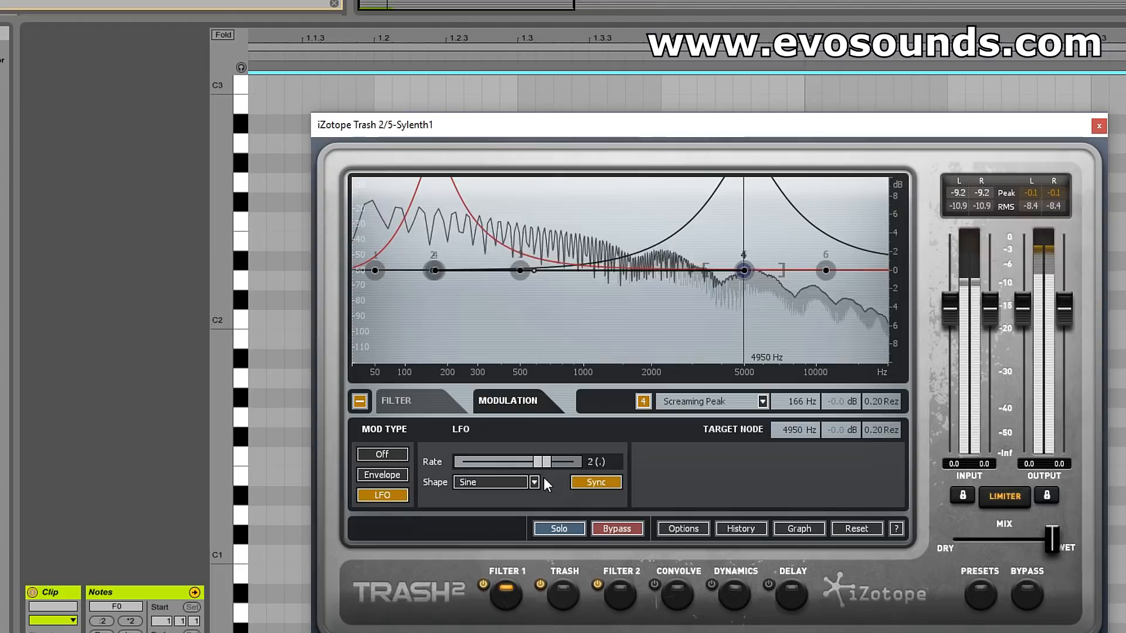
Set the LFO rate to 8 and try the Square, Sawtooth Up, Sawtooth Down and Triangle shapes
click(528, 483)
click(519, 516)
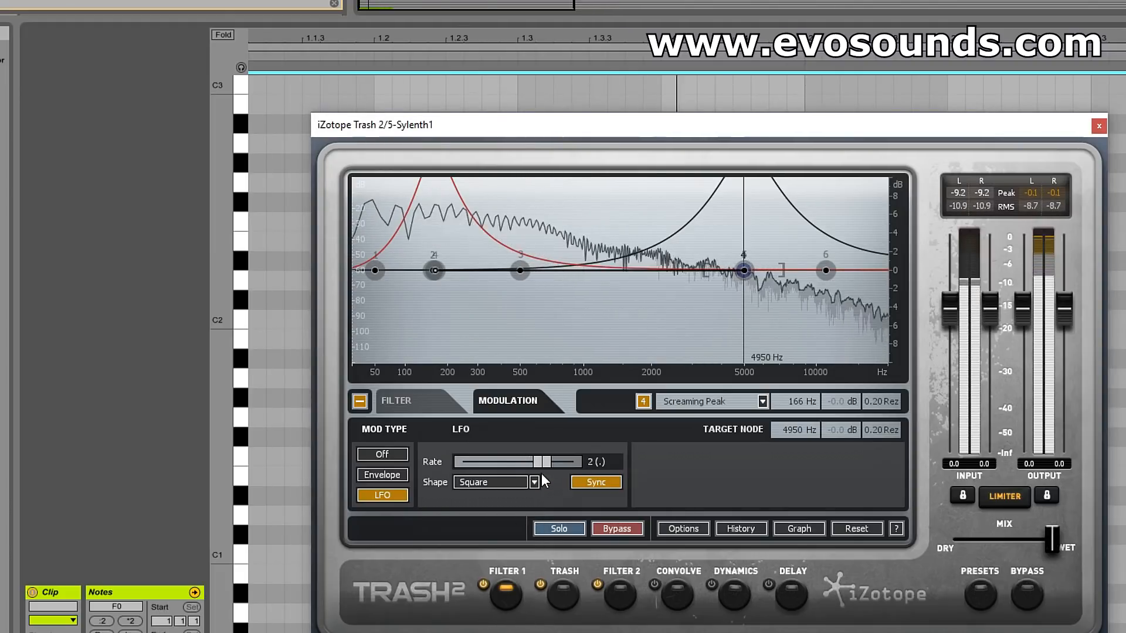
drag(536, 462, 516, 462)
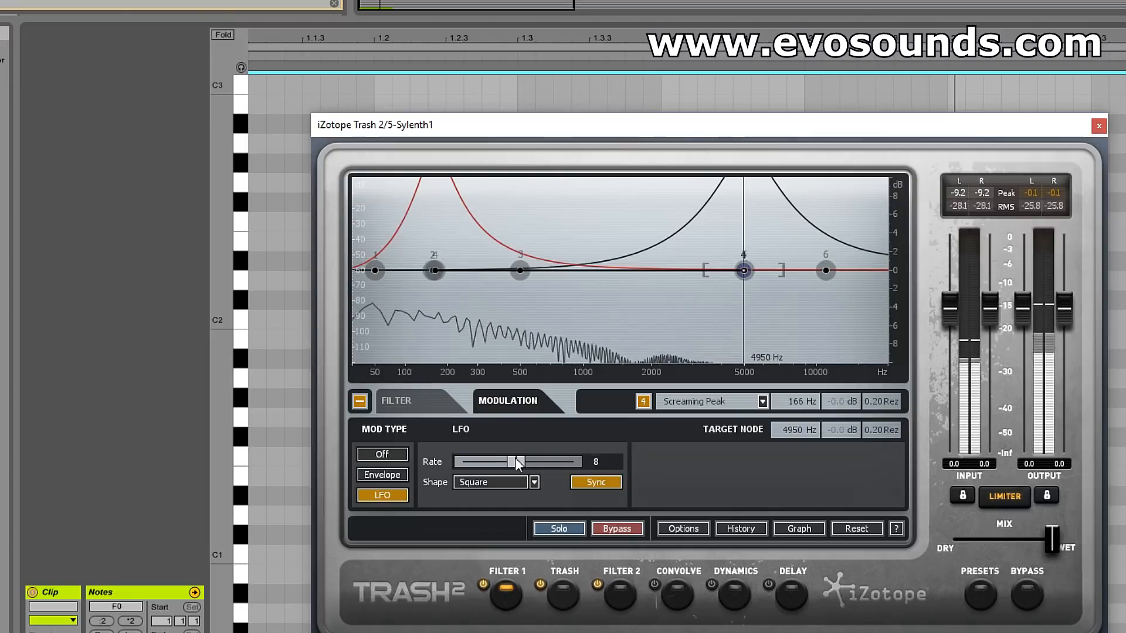
click(535, 481)
click(509, 532)
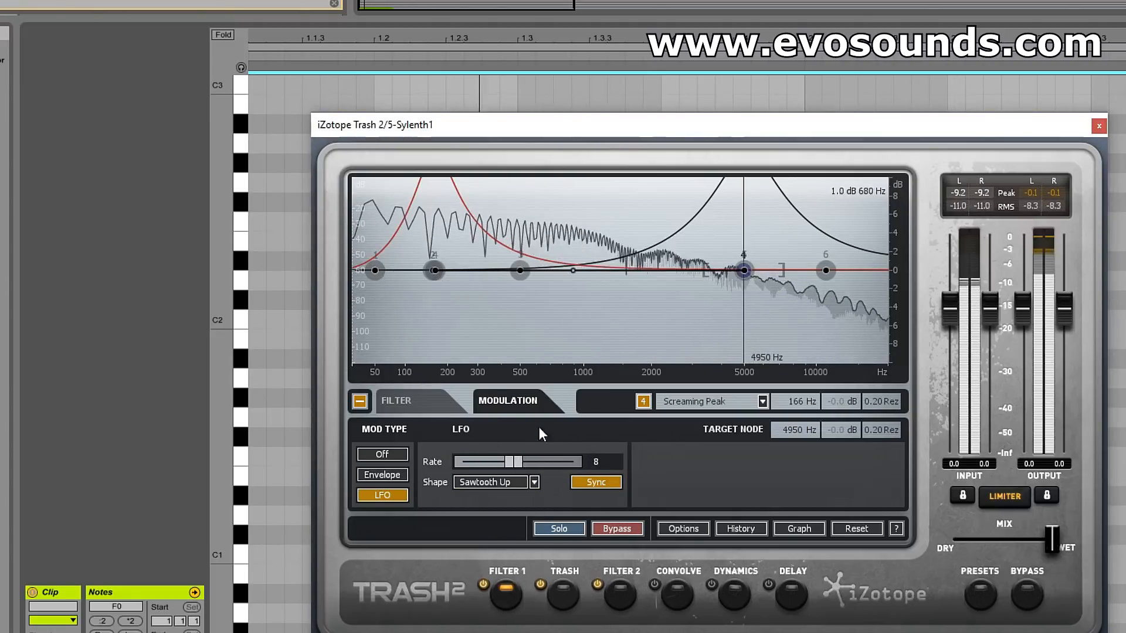
click(526, 484)
click(514, 551)
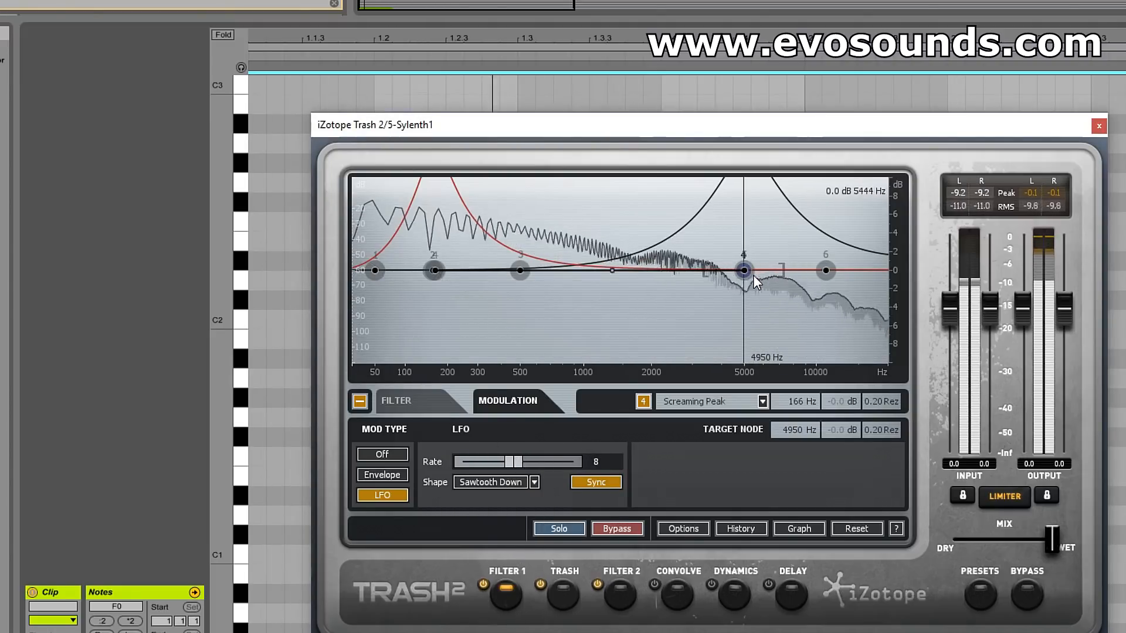
click(535, 481)
click(512, 575)
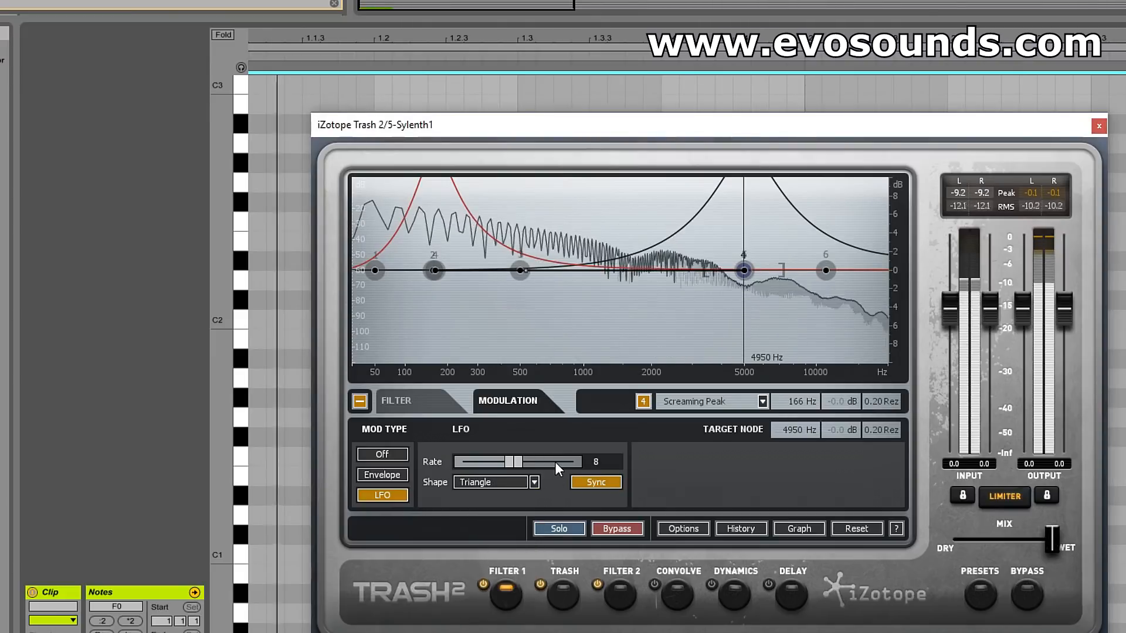
Set node 4's LFO shape to Sample+Hold and its rate to 16
click(530, 482)
click(510, 590)
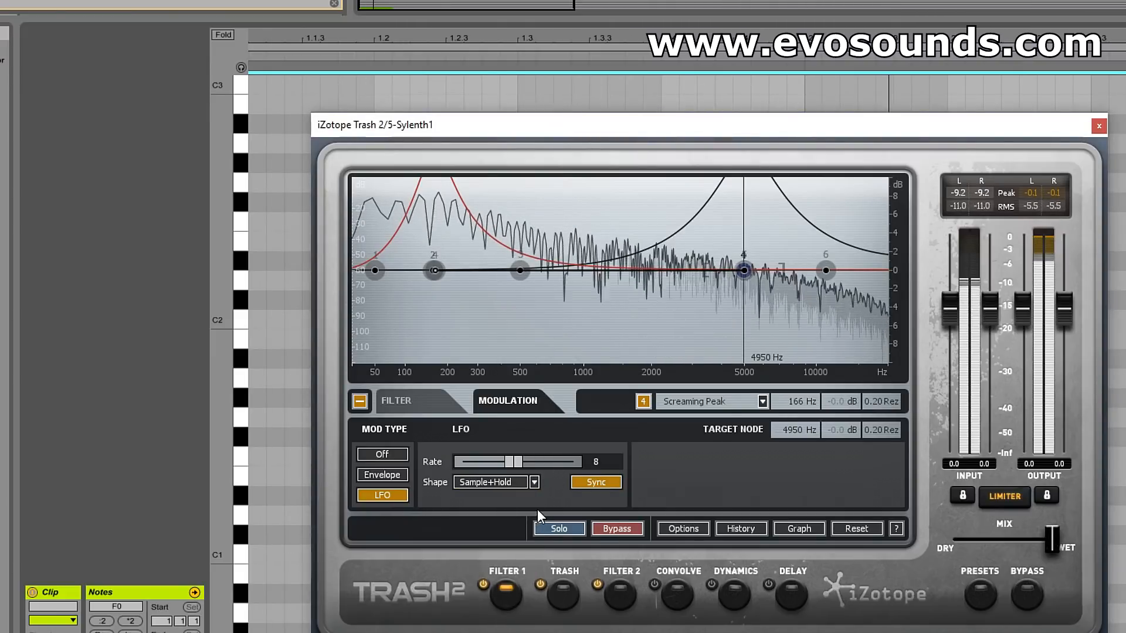
mouse_move(517, 461)
mouse_down()
mouse_move(526, 459)
mouse_move(497, 457)
mouse_up()
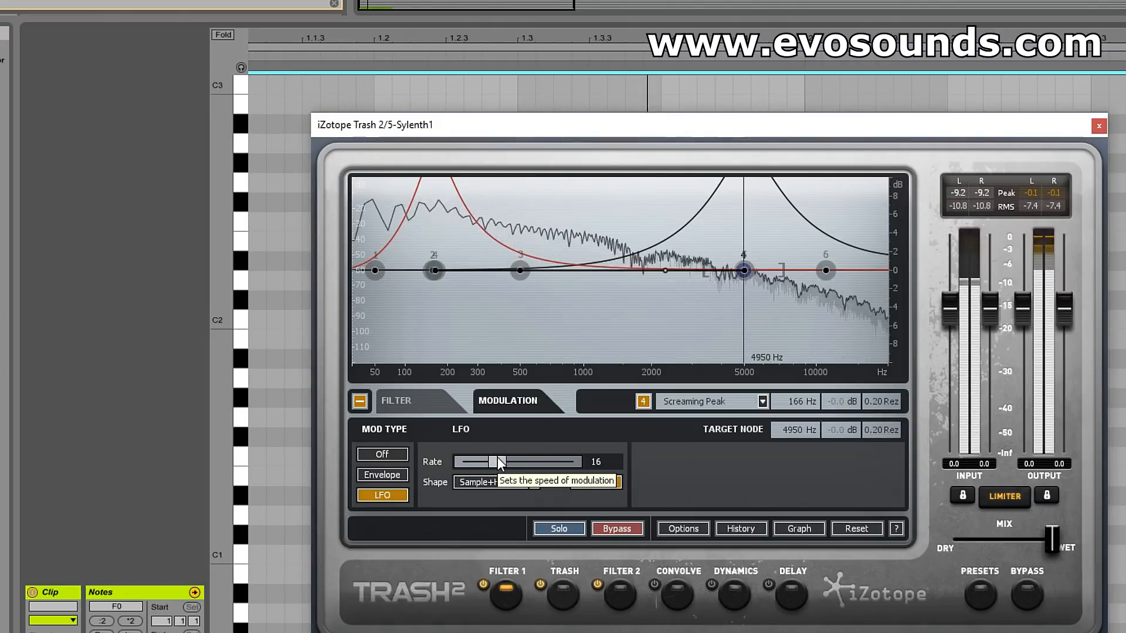
Try the Faulty Transistor and Uncontrolled Static distortions on band 1 of the Trash module
click(563, 589)
click(373, 394)
click(411, 381)
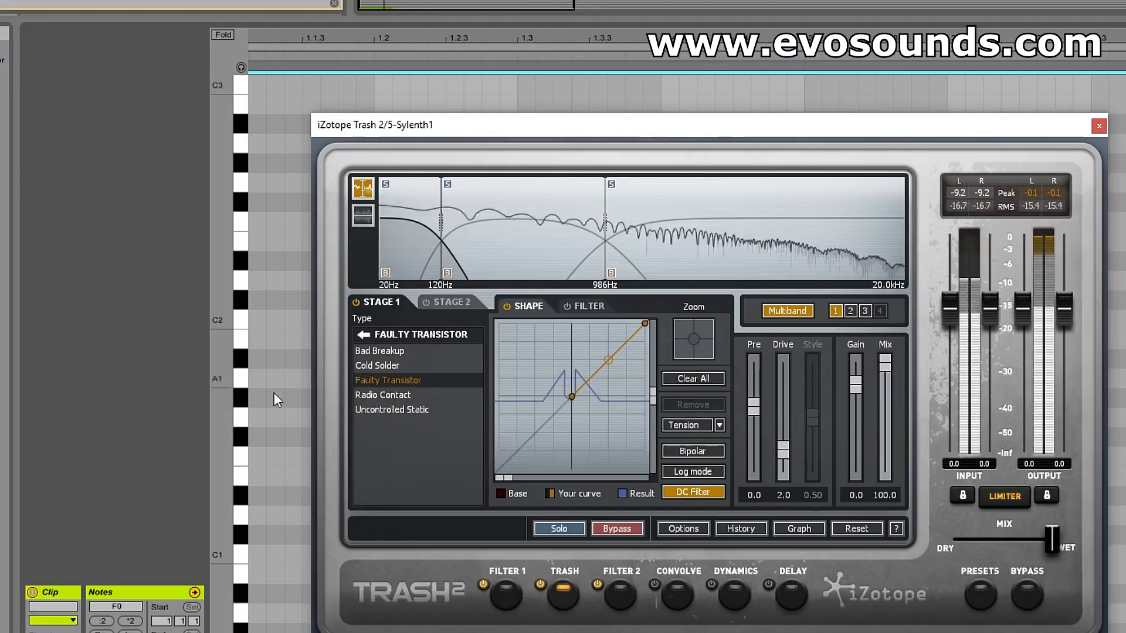
click(400, 405)
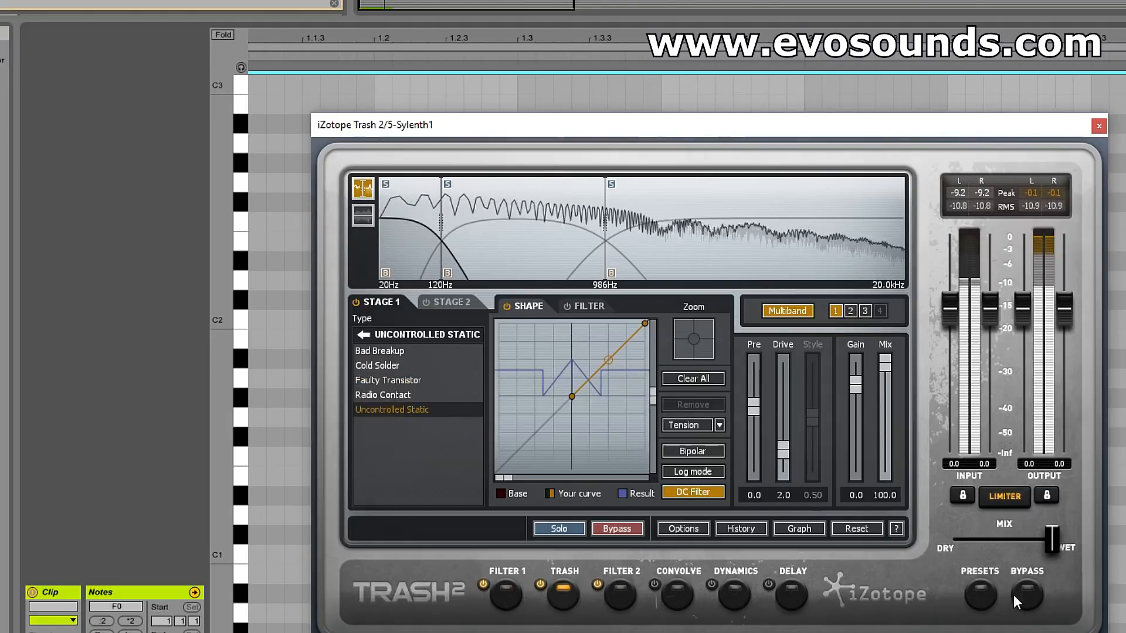
Load a blank preset and give Filter 1's node 4 LFO modulation with its target node at 4535 Hz and 6.0 dB
click(996, 594)
double_click(519, 263)
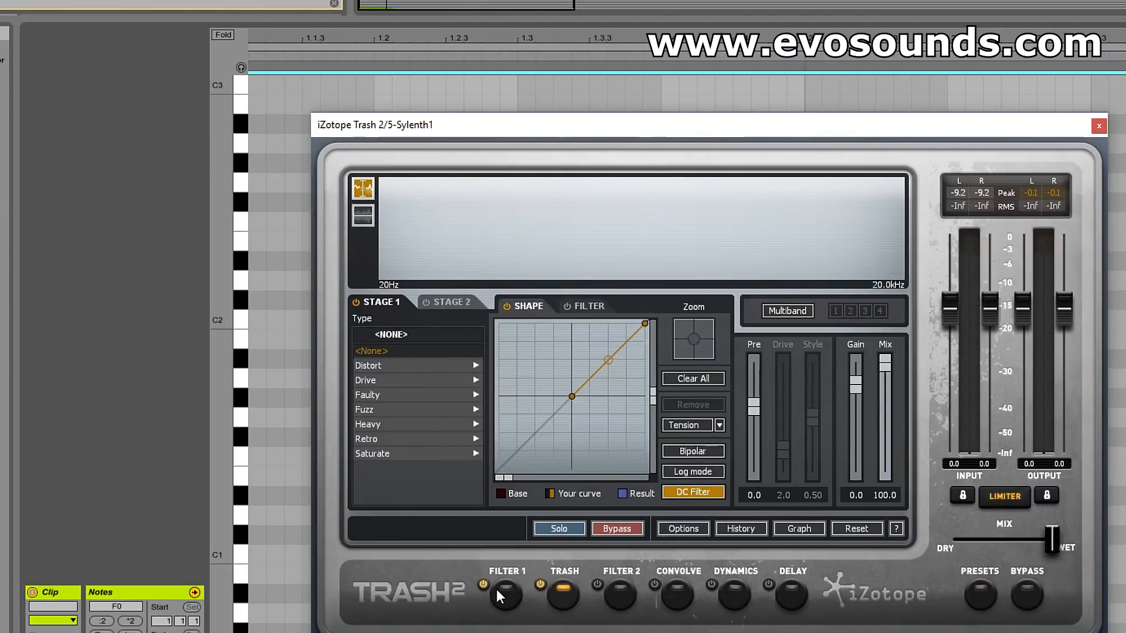
click(505, 593)
click(404, 475)
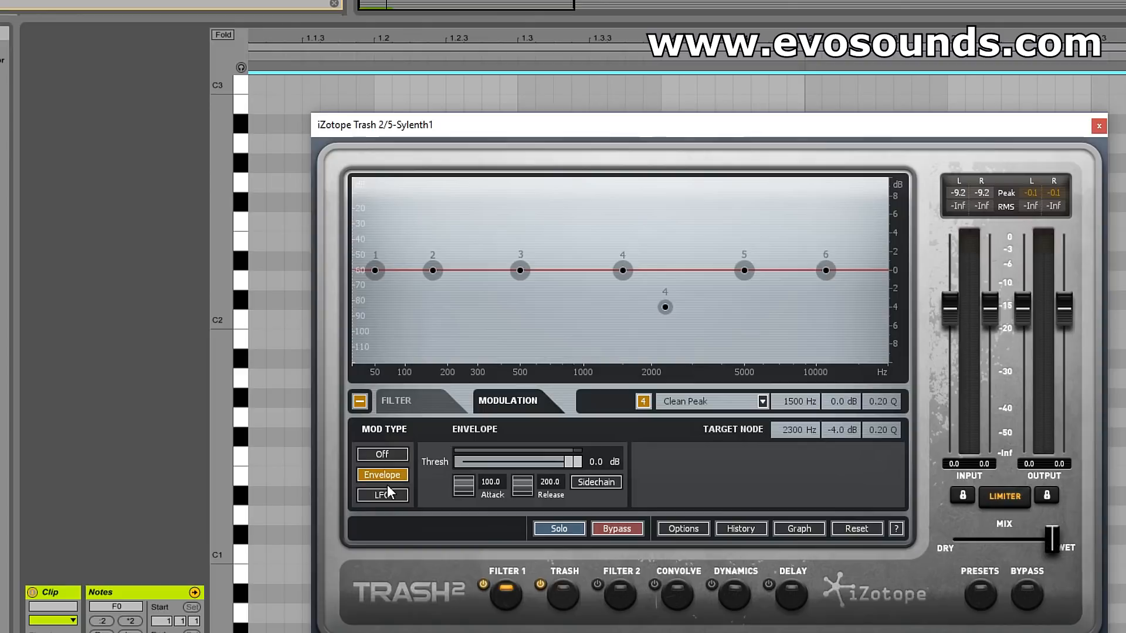
click(396, 498)
drag(665, 308, 735, 214)
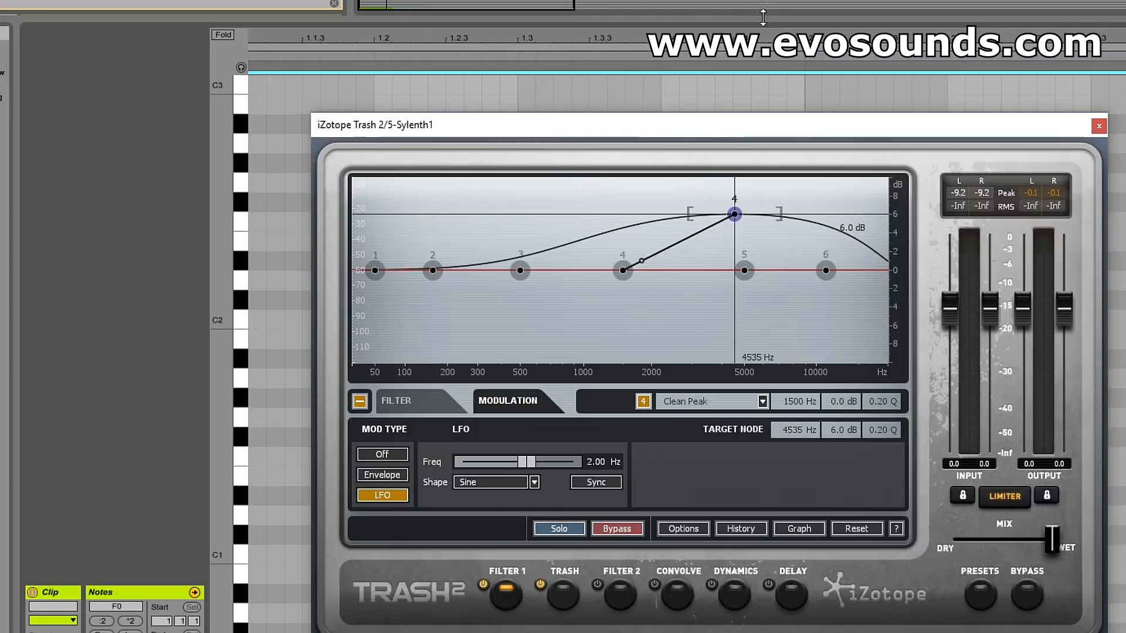
Collapse the note editor to show the arrangement and select the spot at bar 7 on the first track
drag(735, 22, 680, 632)
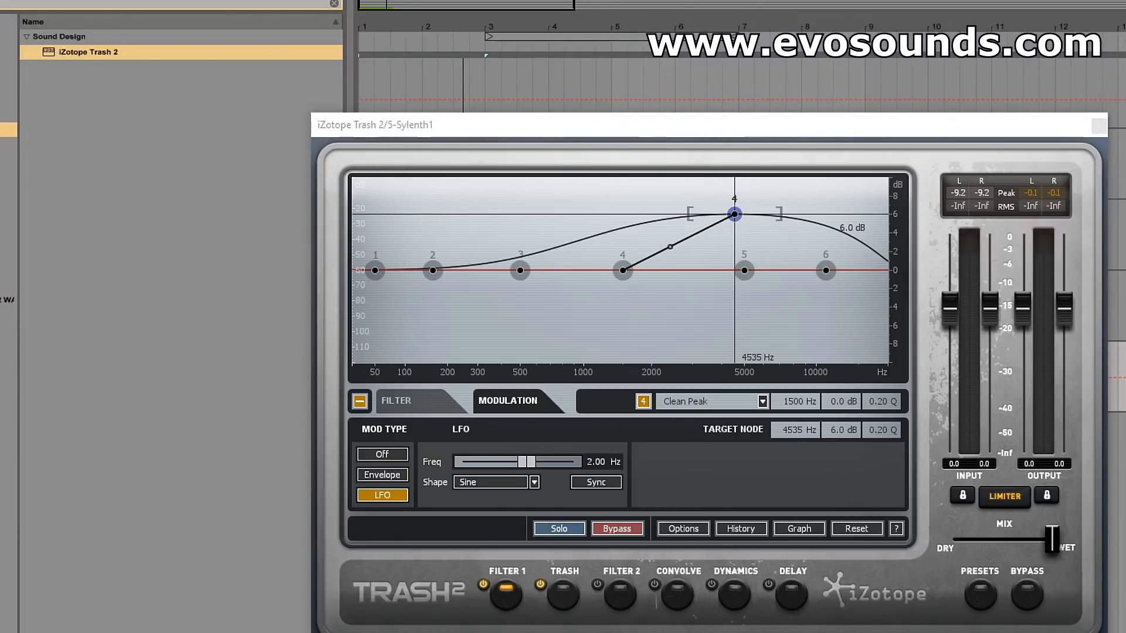
click(740, 106)
drag(832, 134, 772, 110)
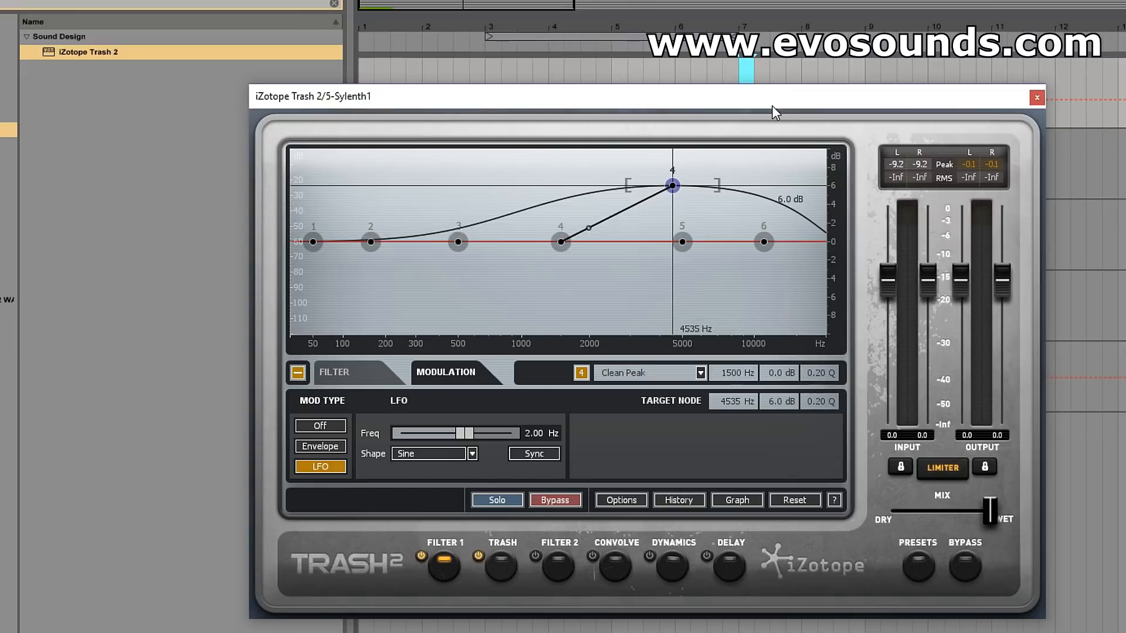
Look through the Convolve, Dynamics, Trash, Filter 1 and Filter 2 modules
click(624, 570)
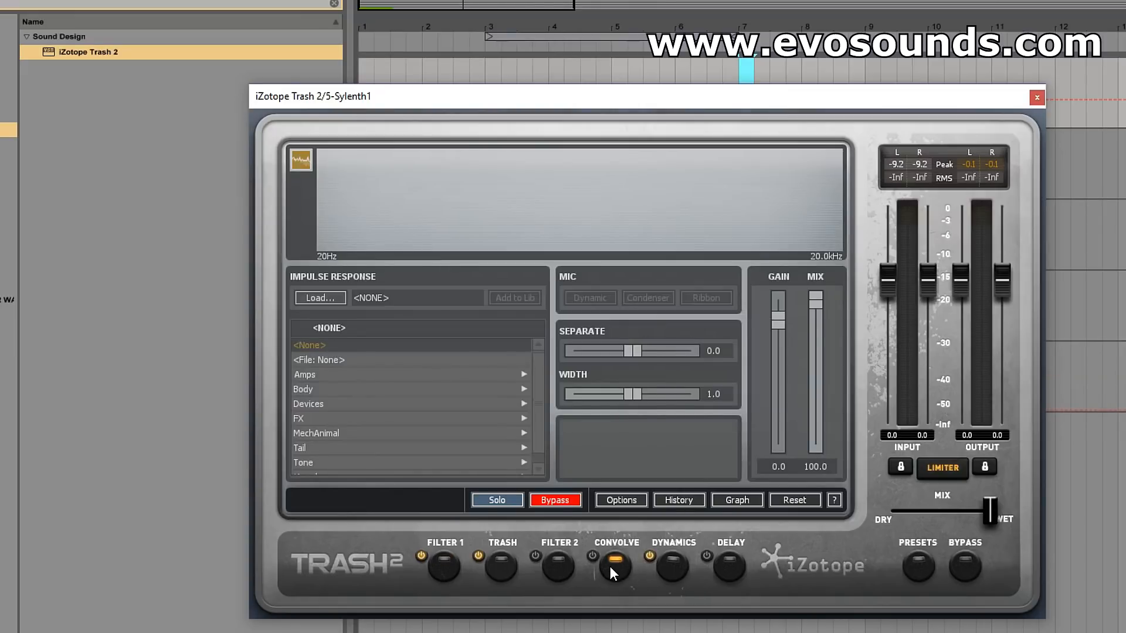
click(664, 577)
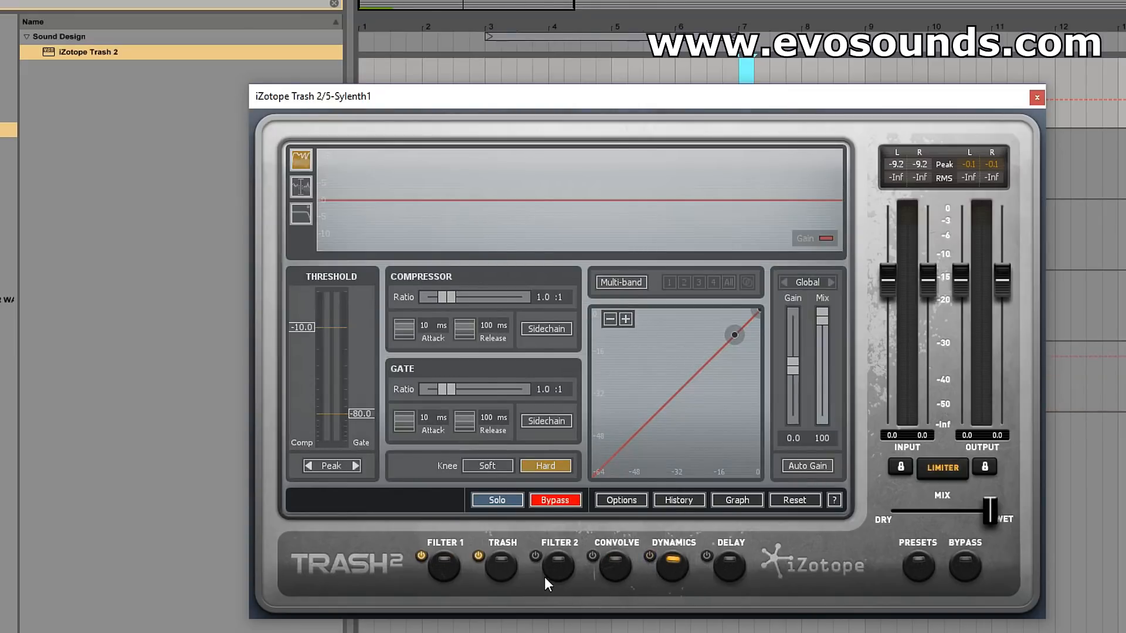
click(484, 569)
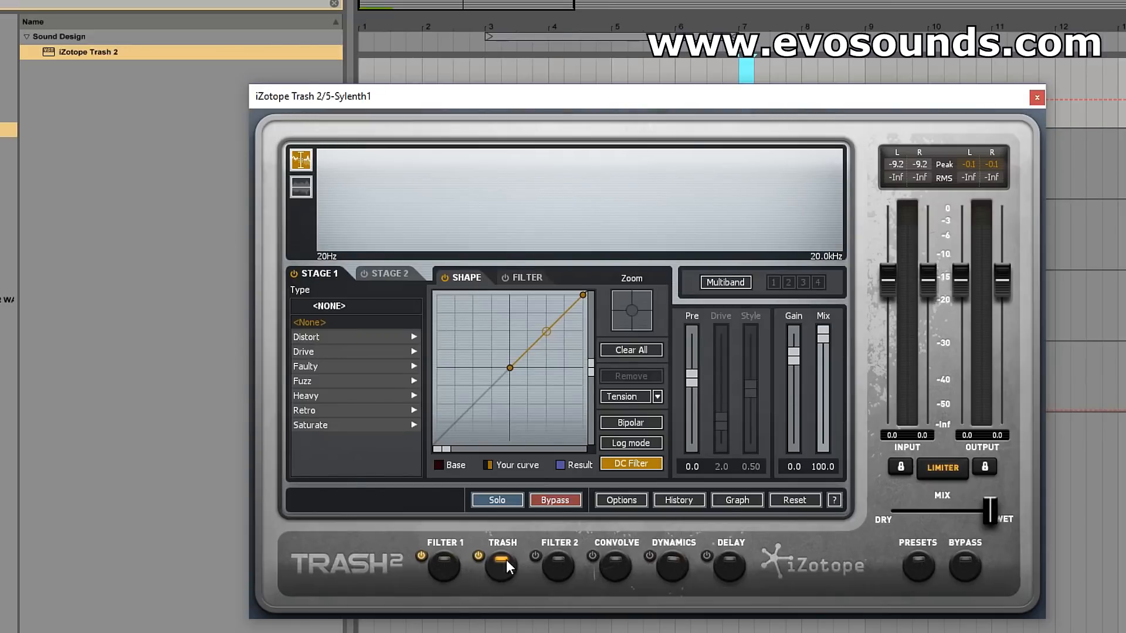
click(444, 577)
click(501, 568)
click(558, 568)
click(512, 566)
click(439, 570)
click(506, 569)
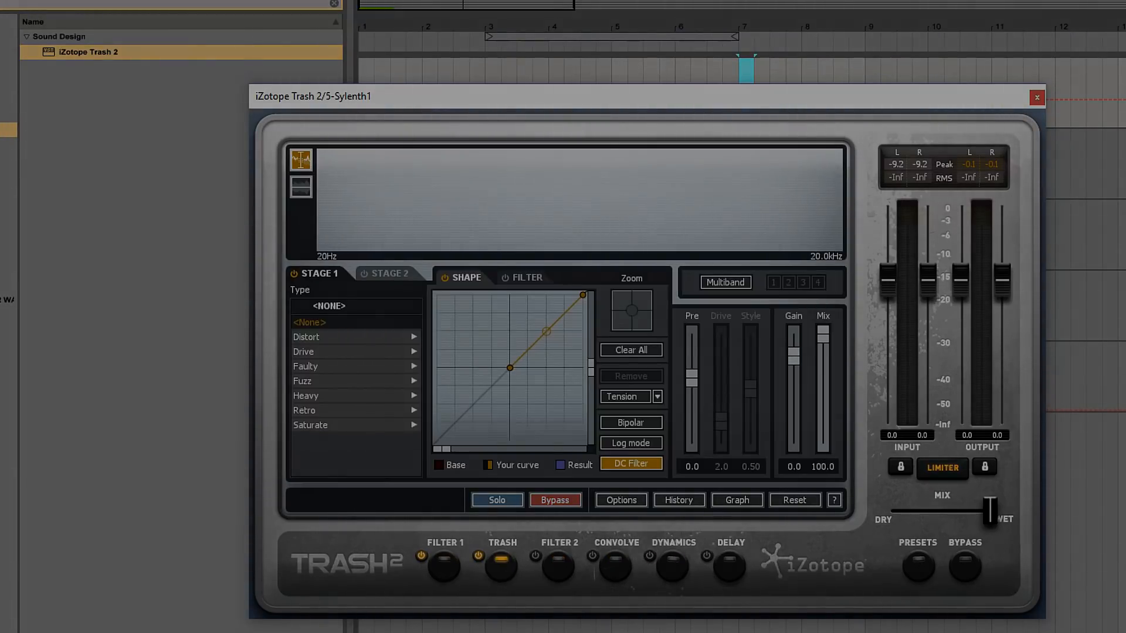